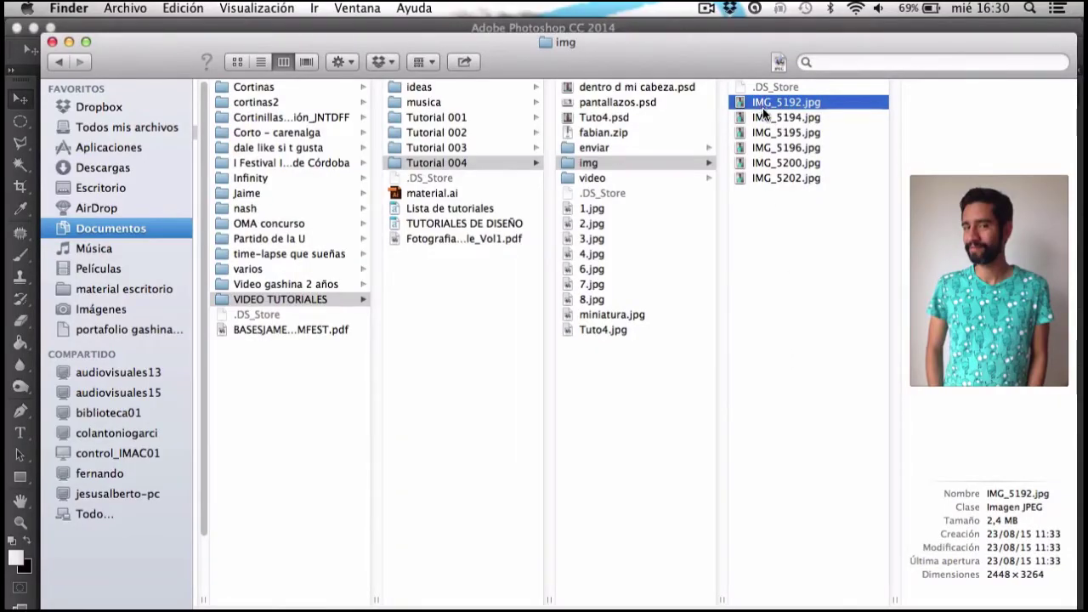
Preview the portrait photos in the img folder and open IMG_5192.jpg in Photoshop
key("space")
key("Down")
key("Down")
key("Down")
key("Down")
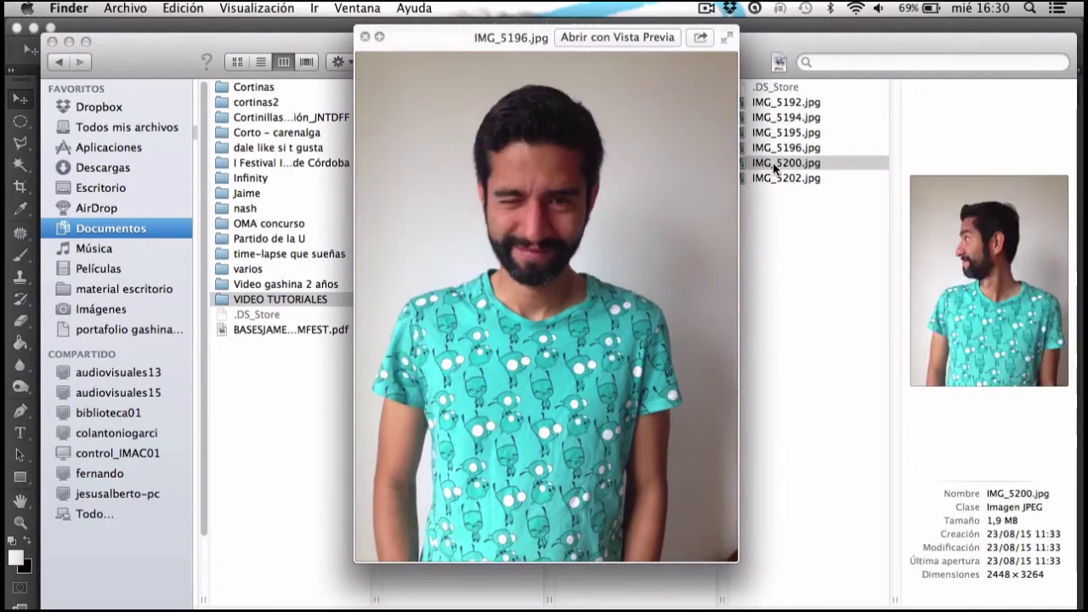
key("Down")
key("Up")
key("Up")
key("Up")
key("Up")
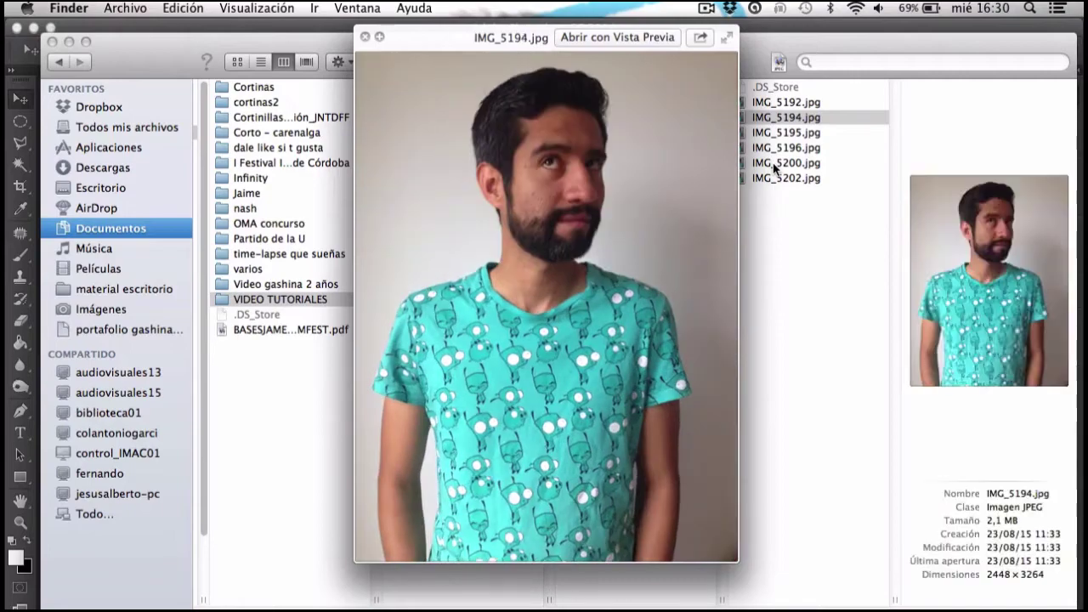
key("Up")
key("space")
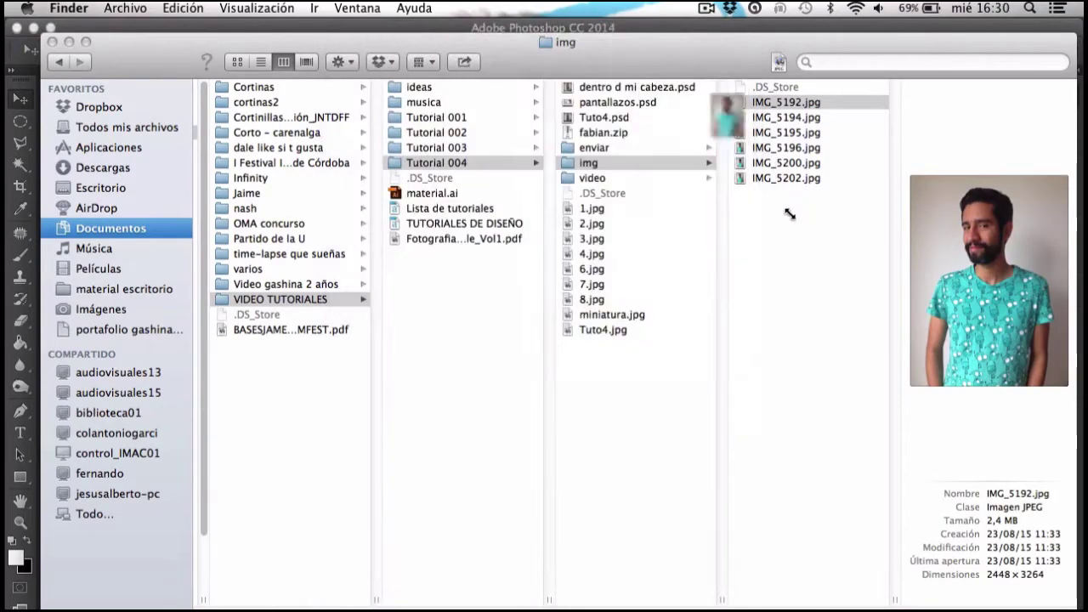
mouse_move(748, 103)
left_mouse_down()
mouse_move(747, 165)
mouse_move(488, 362)
left_mouse_up()
key("super+Tab")
key("super+Tab")
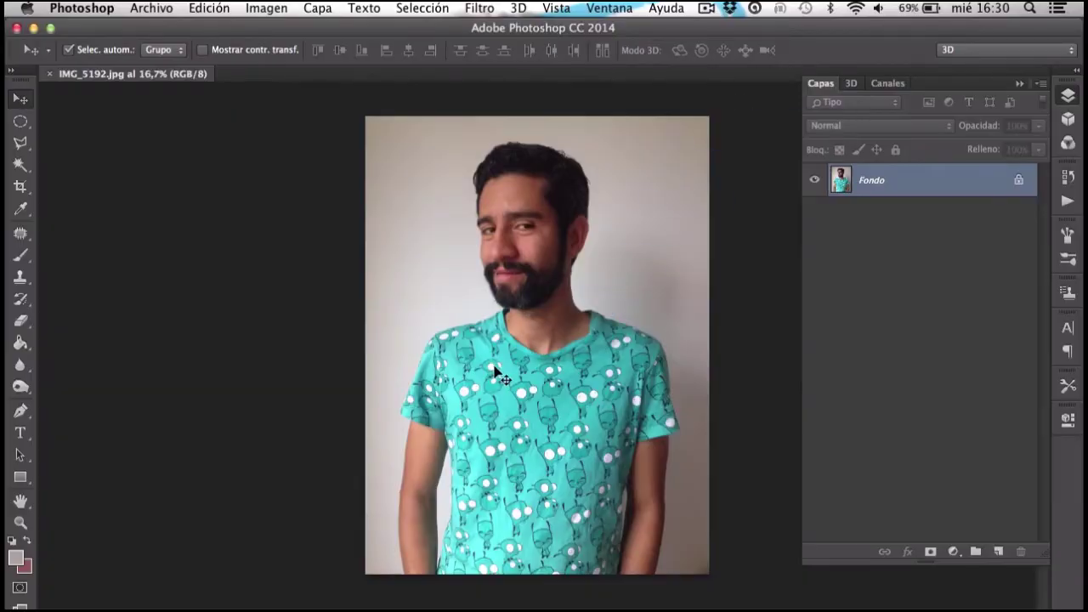
Duplicate the Fondo layer as foto1
right_click(935, 191)
left_click(865, 213)
type("foto1")
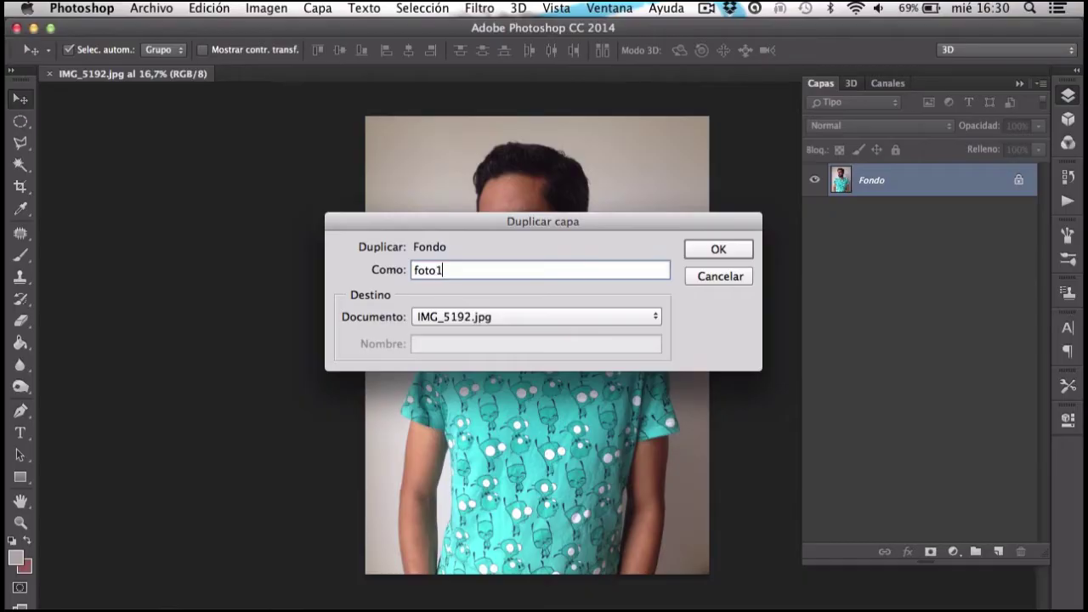
key("Return")
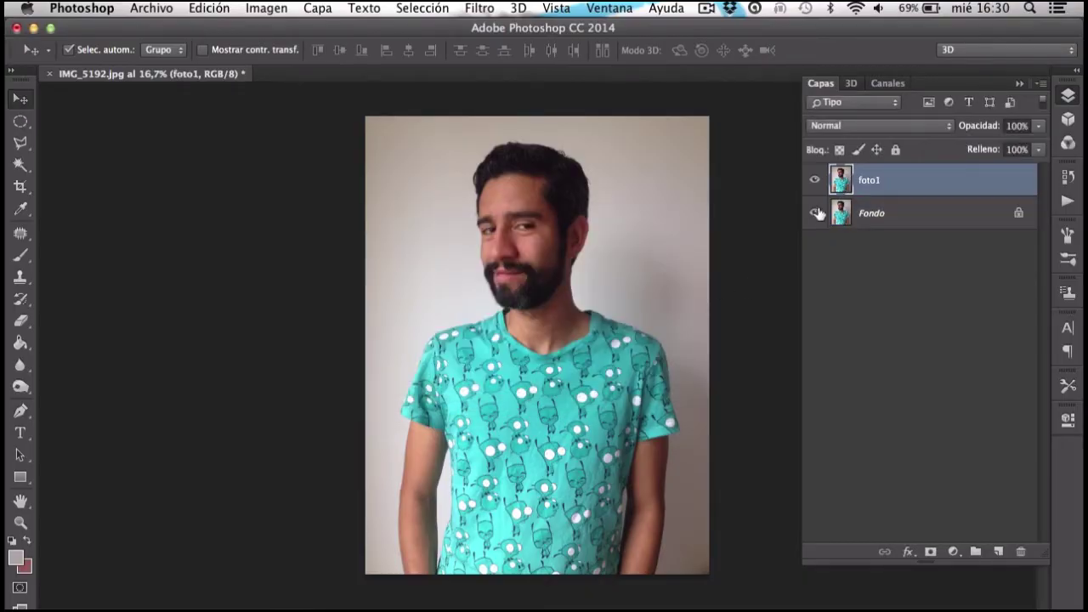
Crop the photo at the chest and extend the canvas far above the head
key("super+minus")
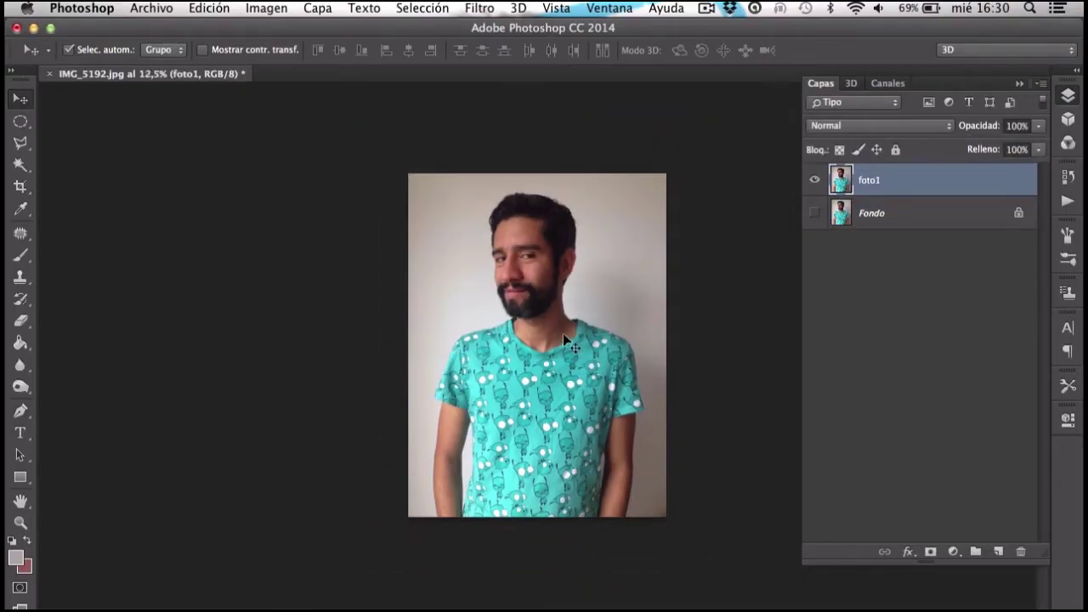
left_click(21, 186)
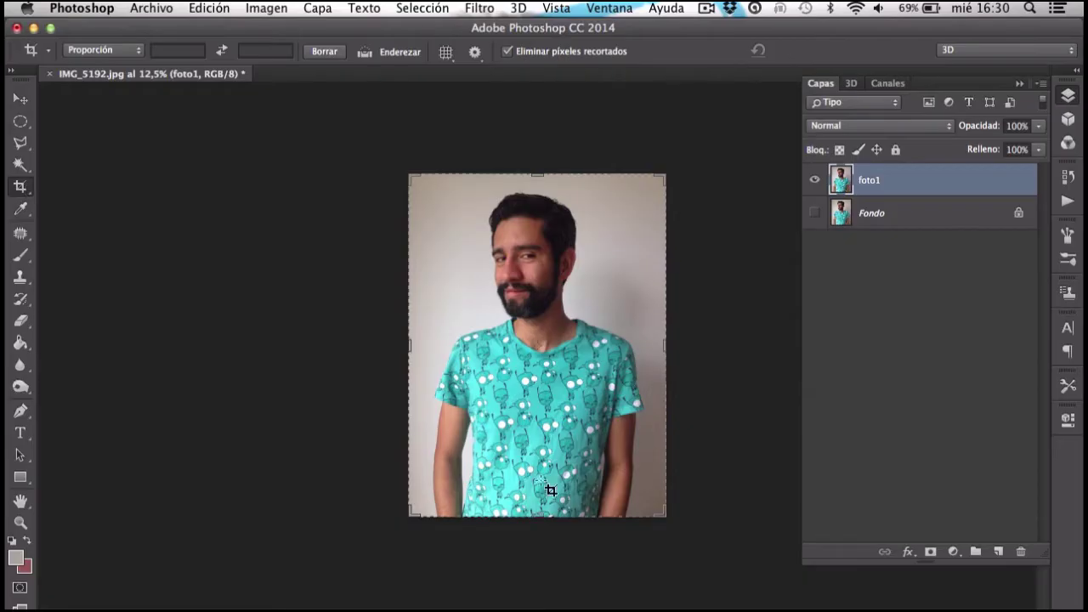
left_click_drag(534, 511, 534, 386)
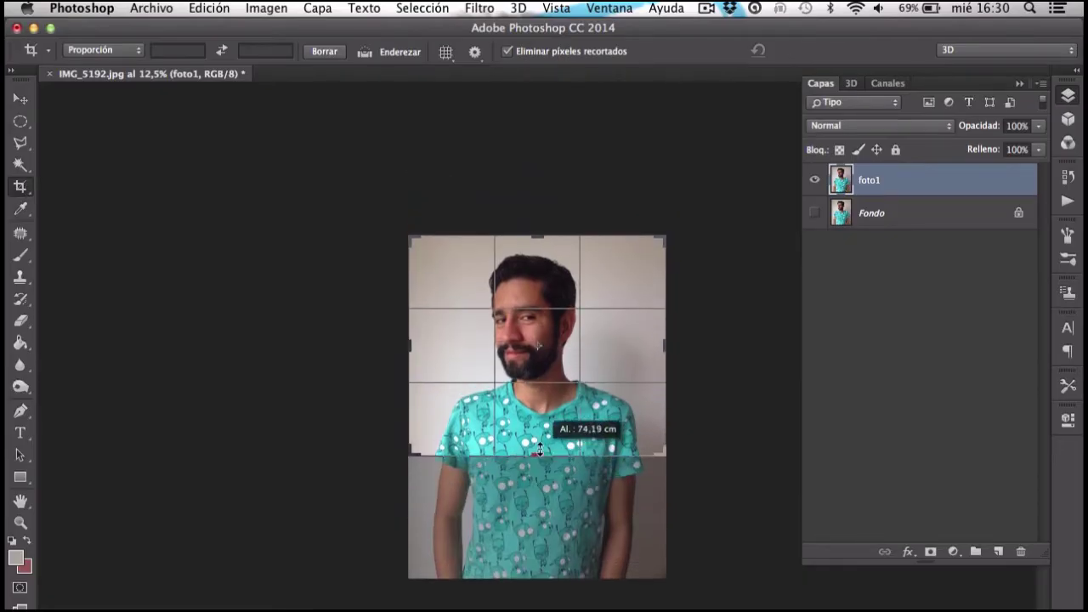
left_click_drag(541, 245, 550, 111)
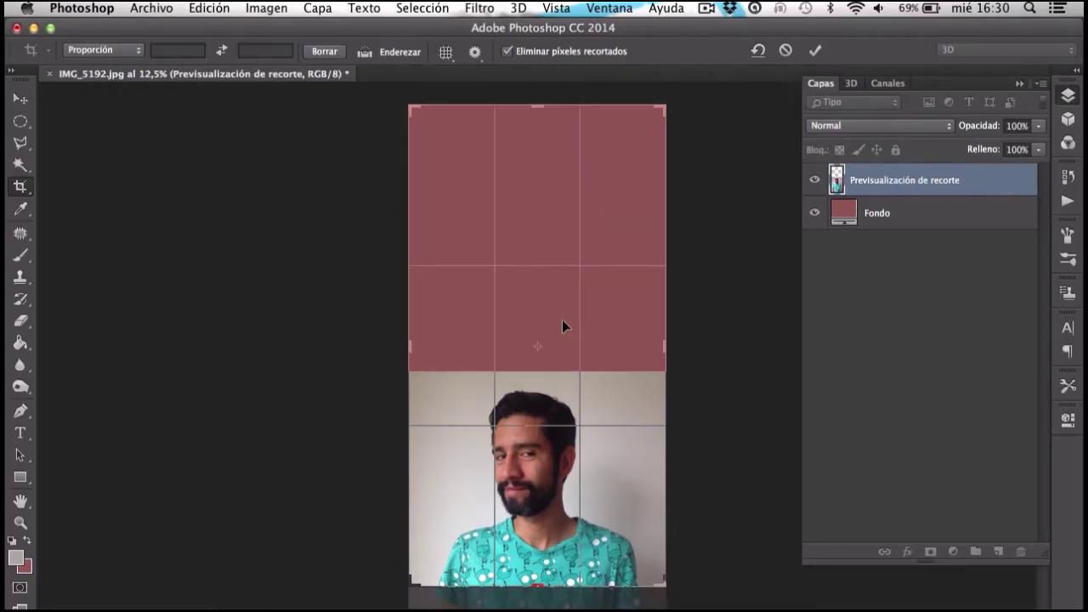
key("Return")
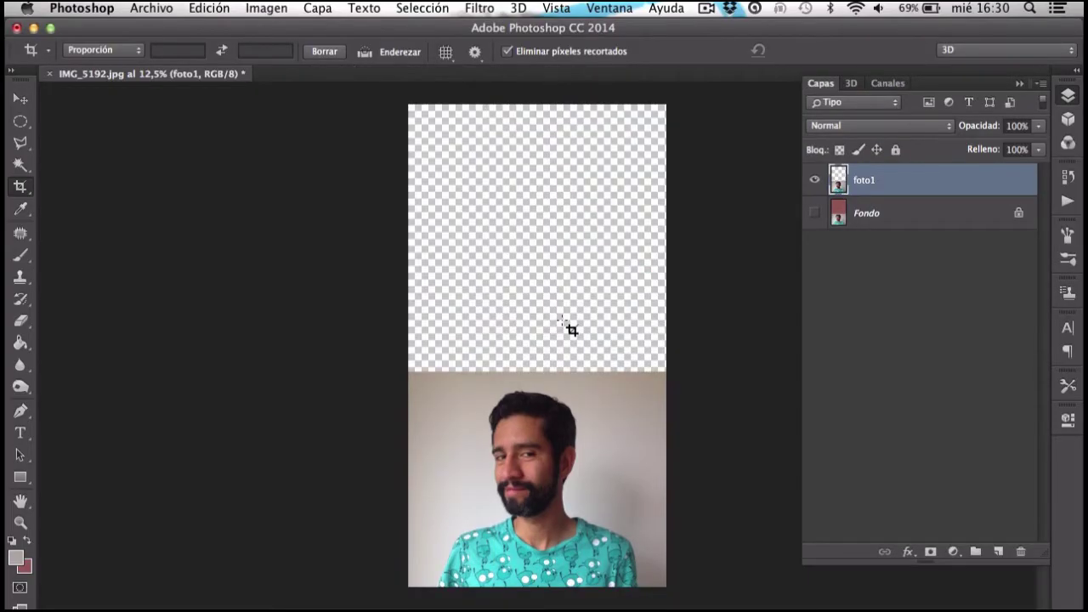
key("g")
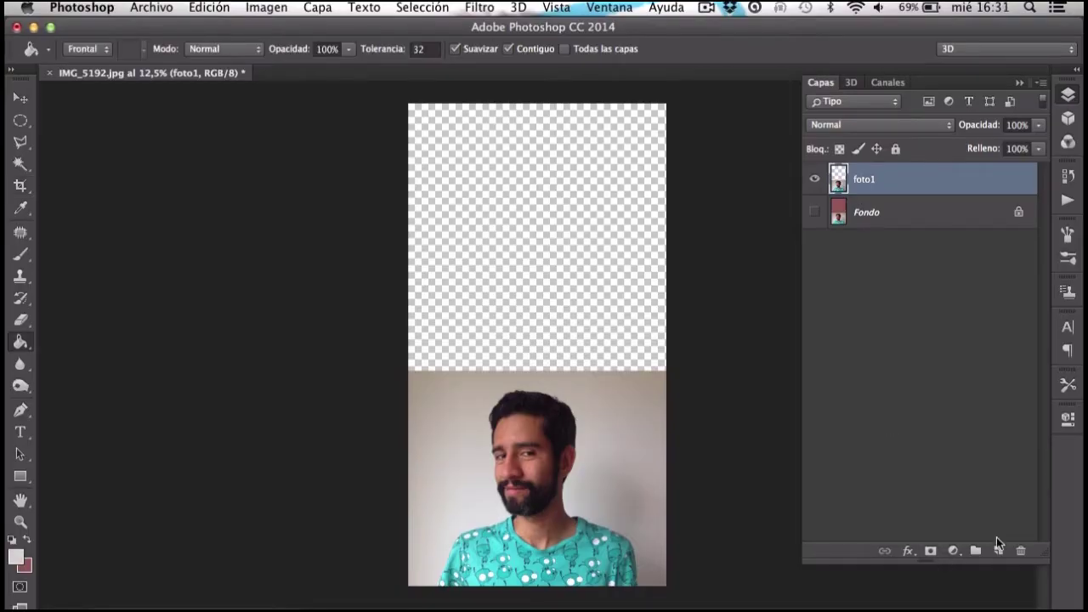
Add a grey-filled Capa 1 layer beneath foto1, then reselect foto1
left_click(998, 548)
left_click(629, 244)
left_click_drag(922, 184, 925, 218)
left_click(21, 98)
left_click(889, 183)
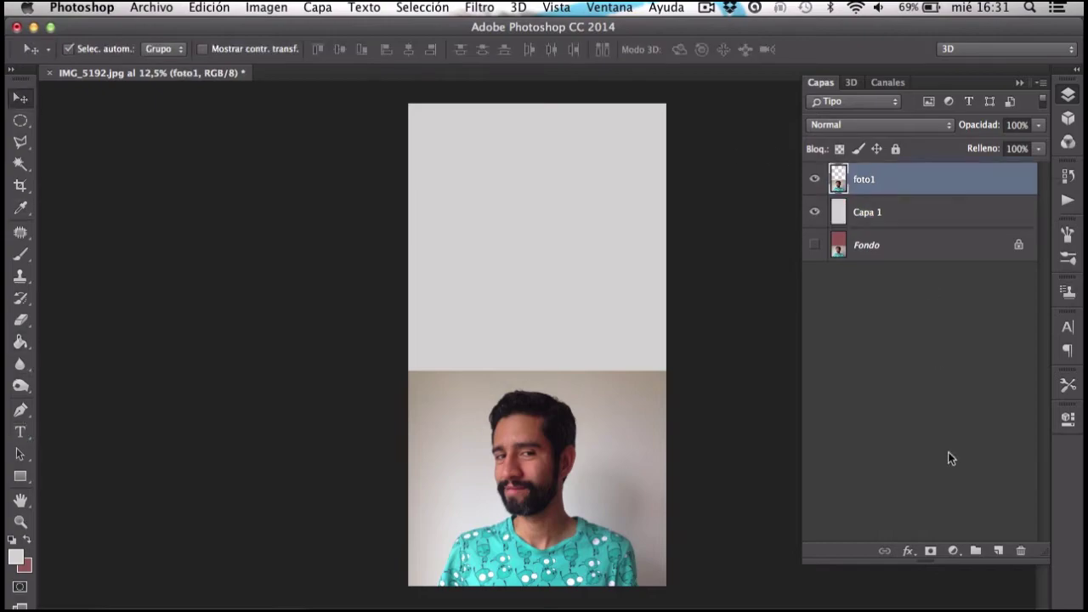
Add a layer mask to foto1 and fade its right edge with a 504 px brush
left_click(931, 552)
key("e")
right_click(629, 378)
left_click_drag(763, 384, 812, 387)
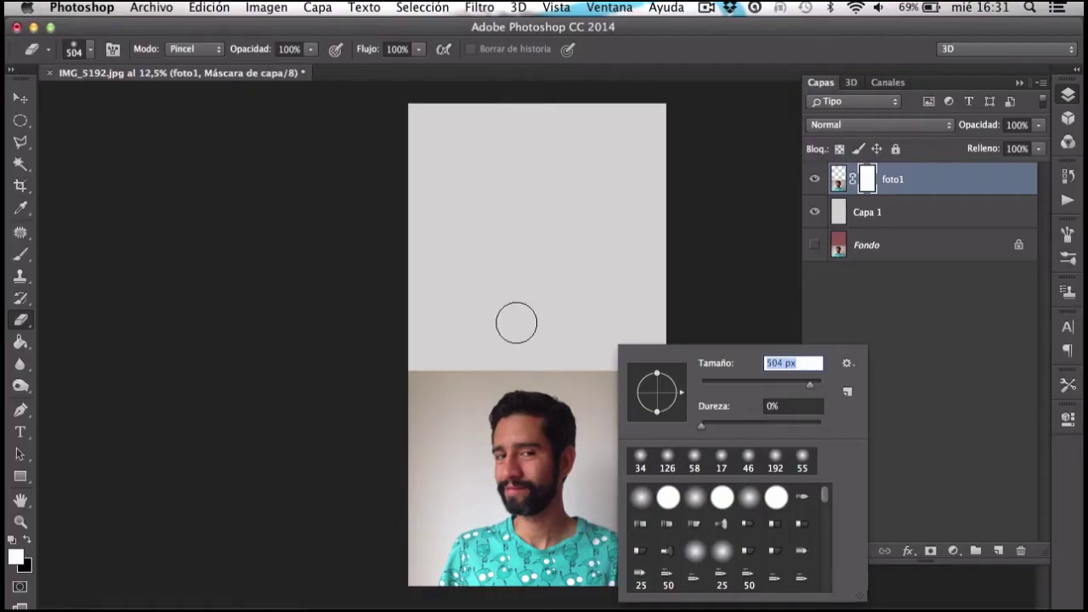
left_click(588, 310)
mouse_move(620, 354)
left_mouse_down()
mouse_move(644, 469)
mouse_move(595, 383)
left_mouse_up()
Fade the photo's top, upper left and shoulder shadow into the grey on the mask
right_click(578, 352)
left_click(552, 335)
mouse_move(500, 352)
left_mouse_down()
mouse_move(551, 362)
mouse_move(391, 388)
mouse_move(434, 391)
mouse_move(451, 428)
mouse_move(440, 440)
left_mouse_up()
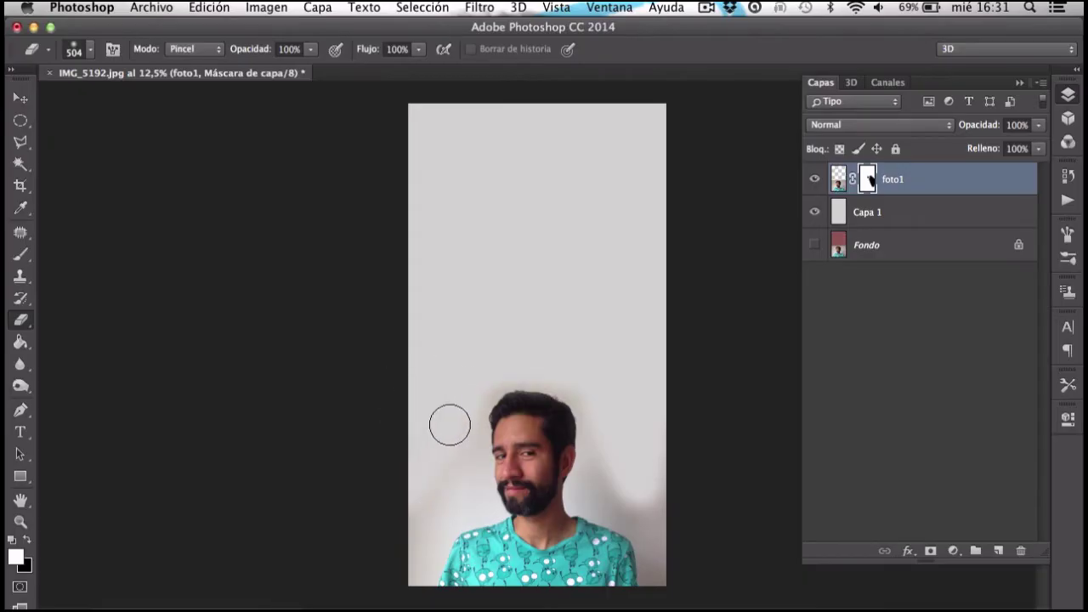
right_click(401, 505)
left_click(386, 513)
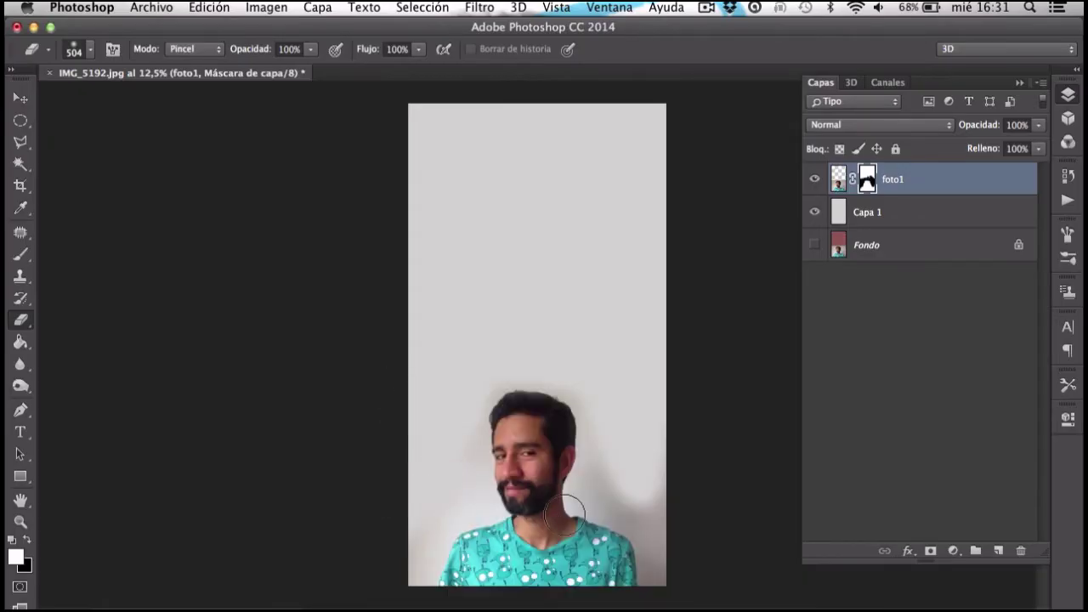
mouse_move(602, 459)
left_mouse_down()
mouse_move(651, 508)
mouse_move(687, 588)
mouse_move(658, 547)
mouse_move(671, 505)
mouse_move(596, 469)
left_mouse_up()
Zoom in on the head and add a new layer named 'hueco cabeza1' above foto1
key("super+z")
key("v")
left_click(576, 480, "super")
left_click(576, 481, "super")
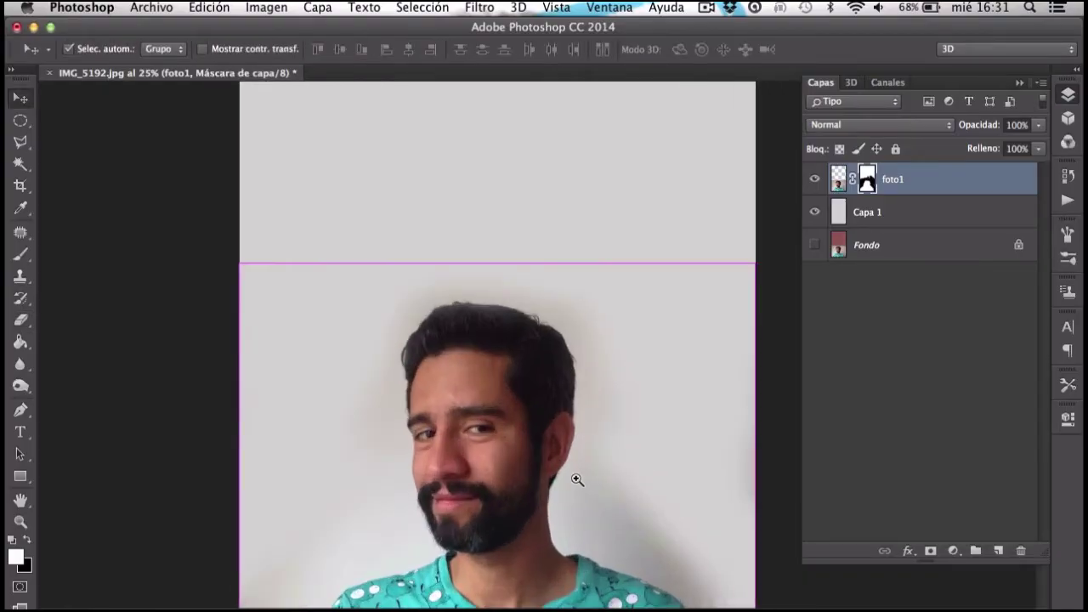
left_click(577, 478, "super")
left_click_drag(494, 311, 500, 270)
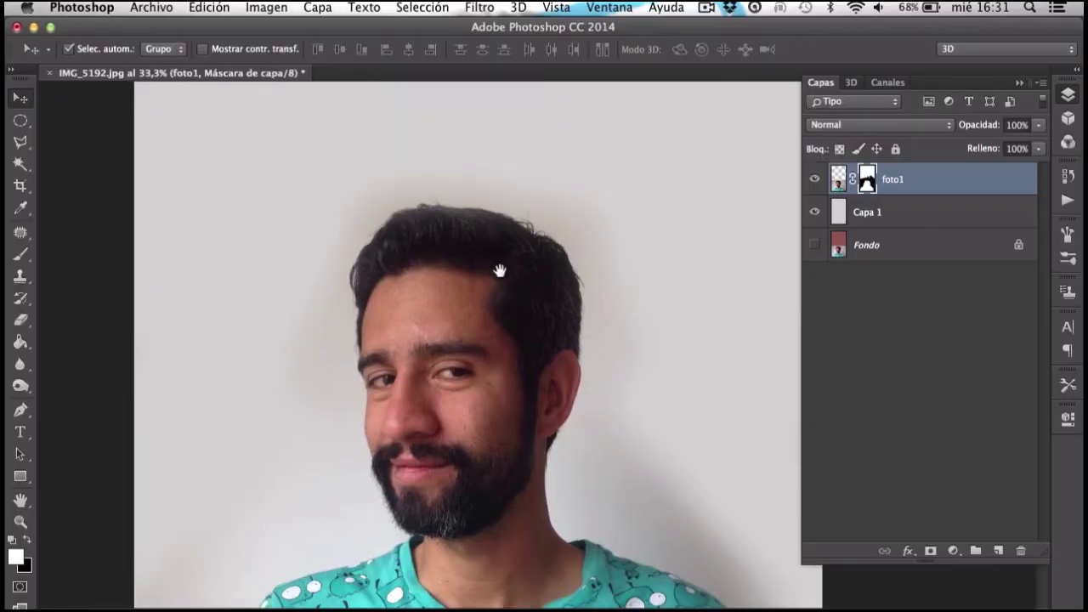
left_click(997, 551)
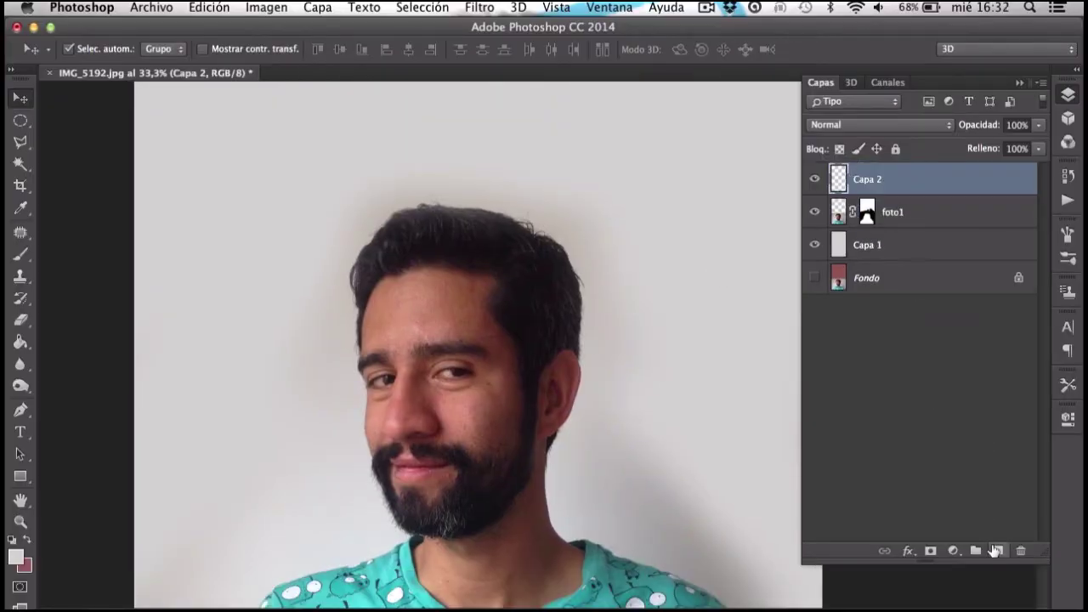
double_click(863, 180)
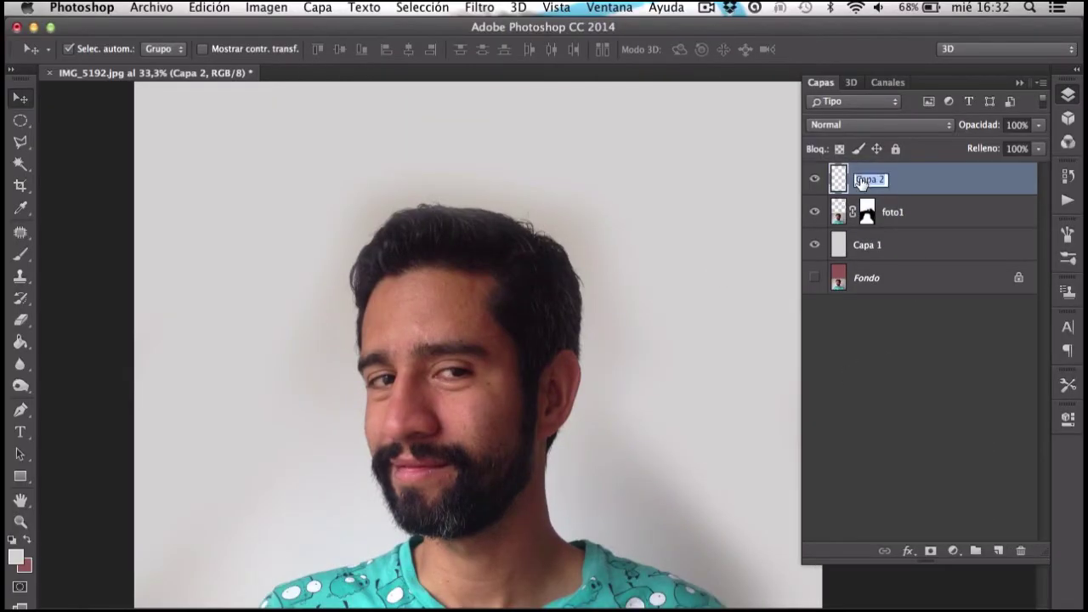
type("hueco cabeza")
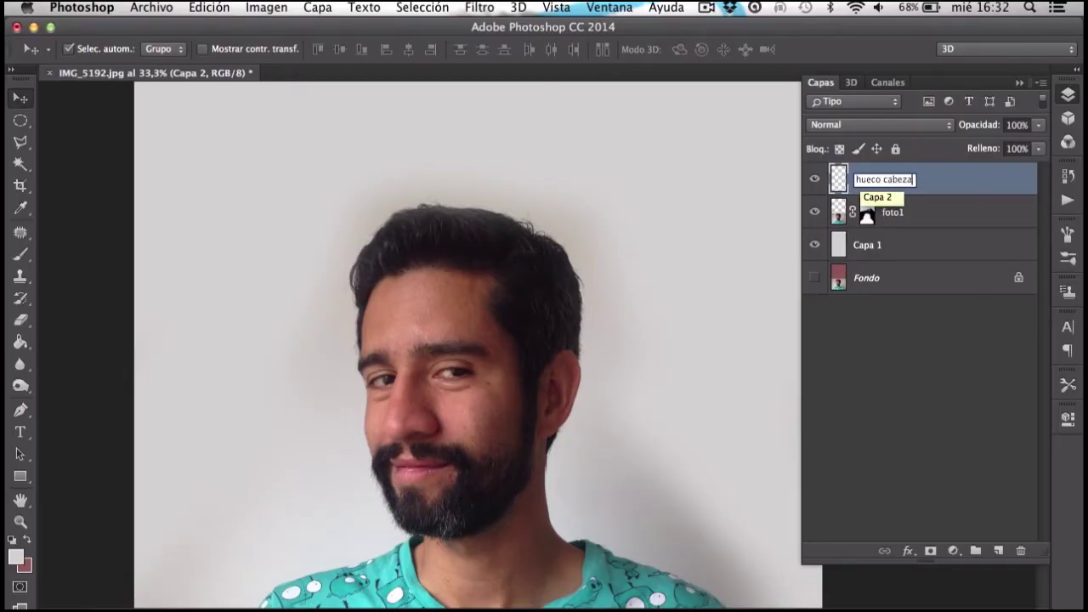
type("1")
key("Return")
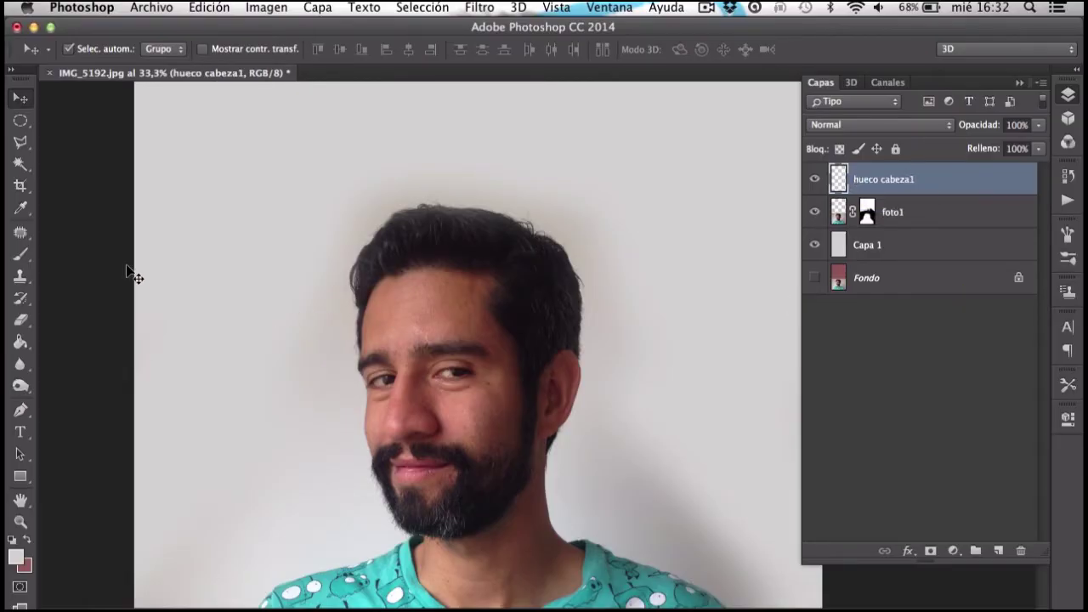
Draw a thin elliptical selection across the forehead
left_click(21, 121)
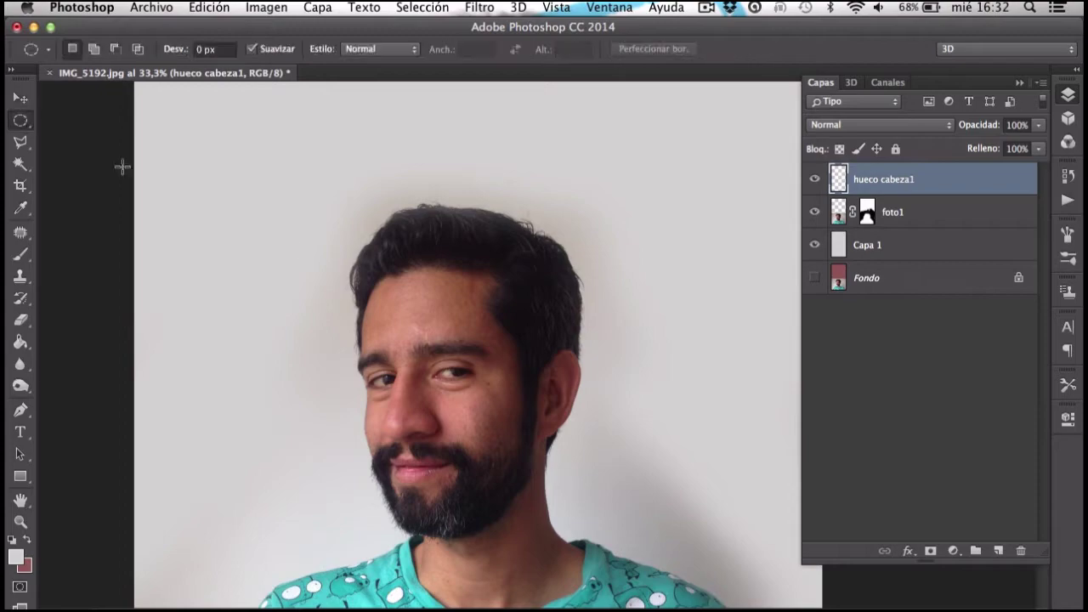
left_click(399, 300)
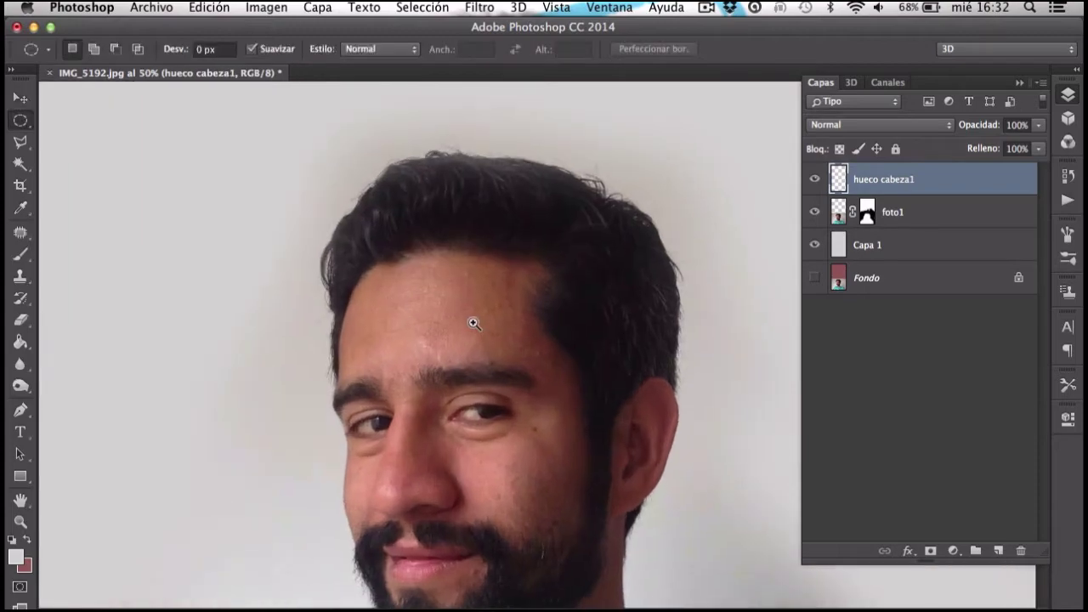
left_click(399, 302)
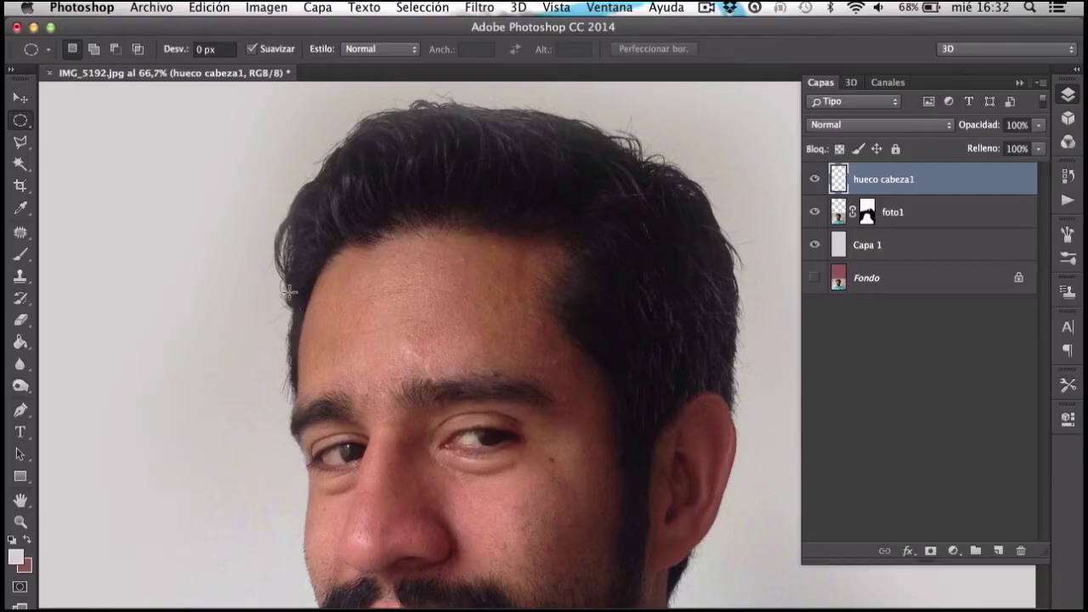
left_click_drag(288, 289, 719, 312)
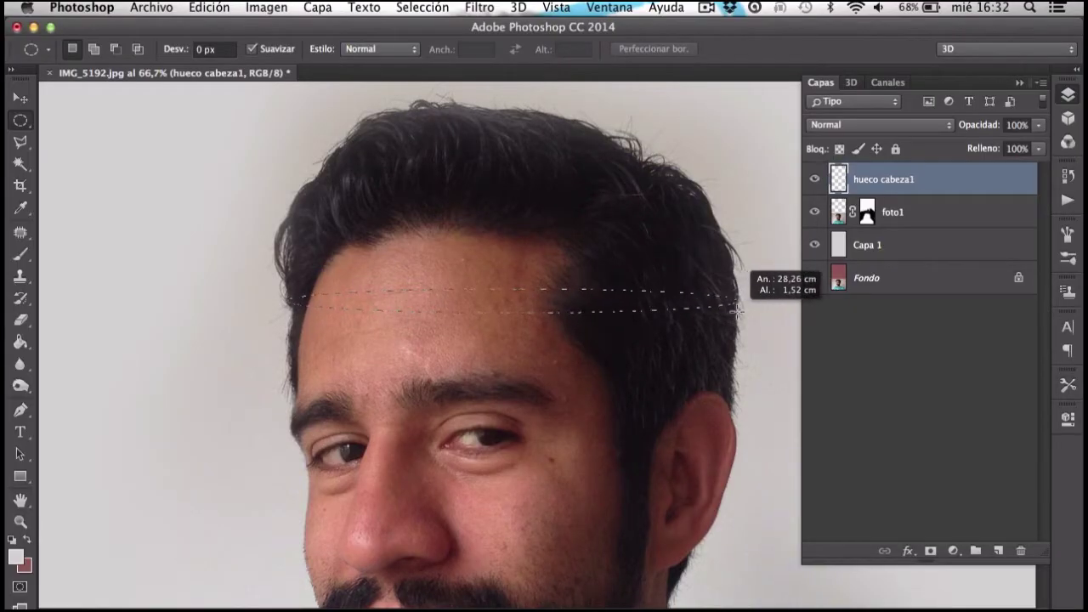
left_click_drag(719, 312, 699, 316)
Transform the forehead selection, narrowing the band slightly from the right
right_click(442, 294)
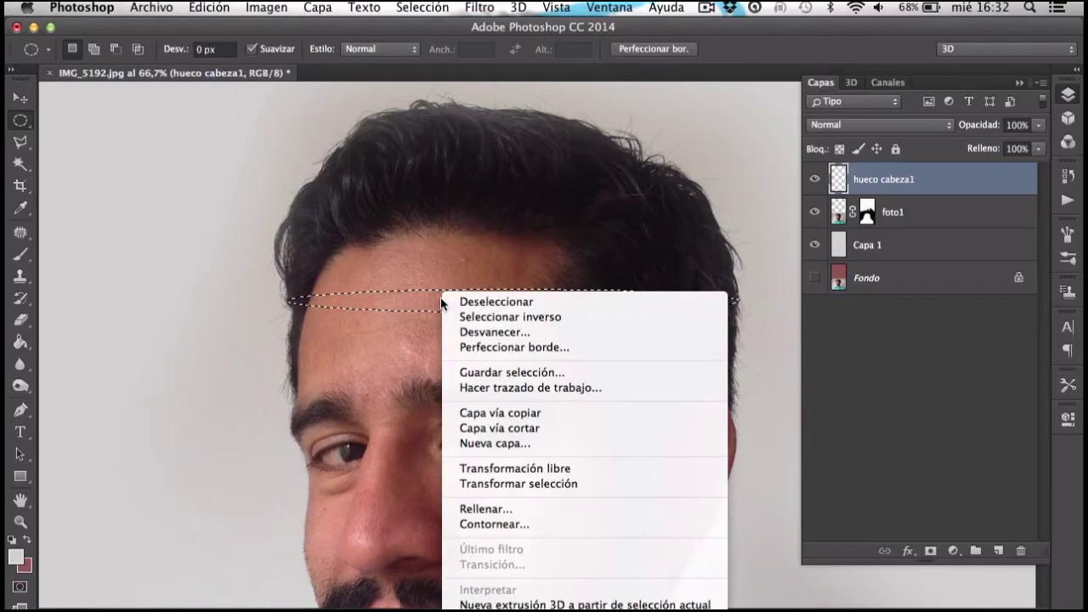
left_click(554, 483)
scroll(291, 297, "up", 3)
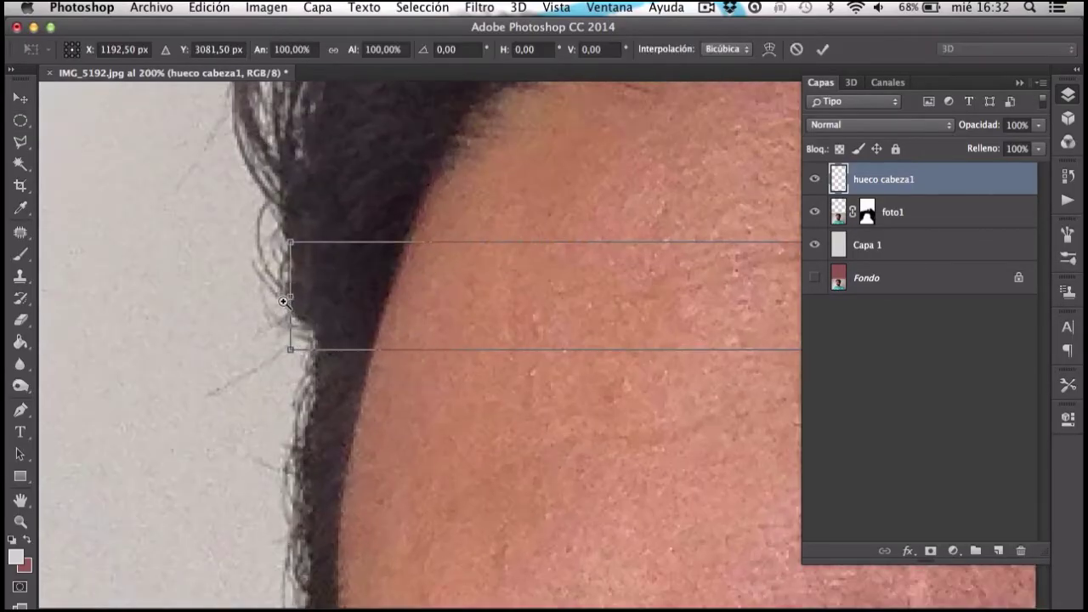
left_click_drag(292, 298, 287, 298)
scroll(328, 303, "right", 15)
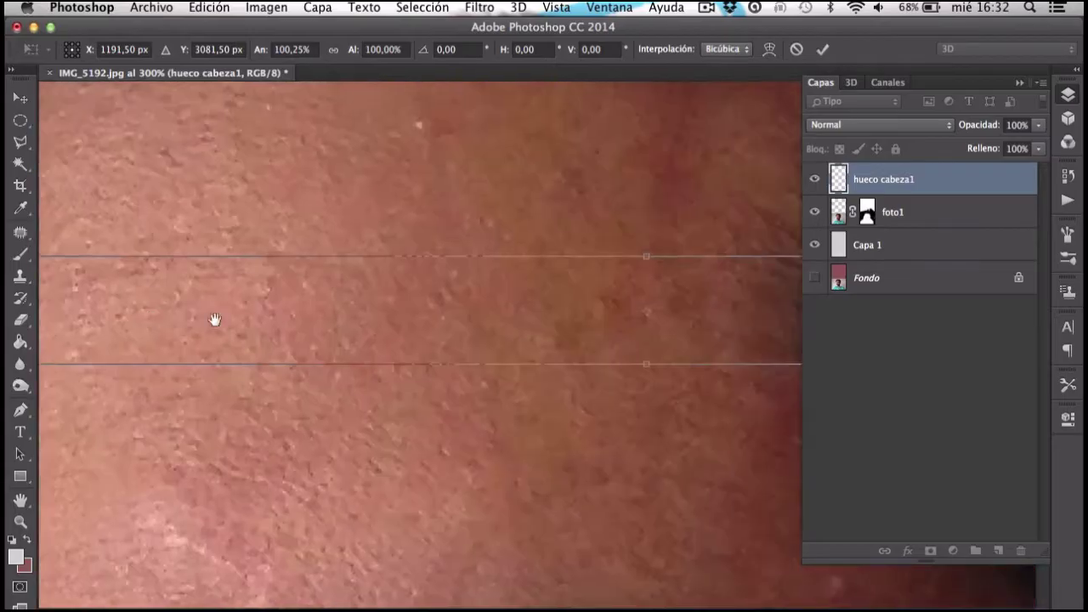
scroll(285, 319, "right", 10)
scroll(204, 311, "right", 10)
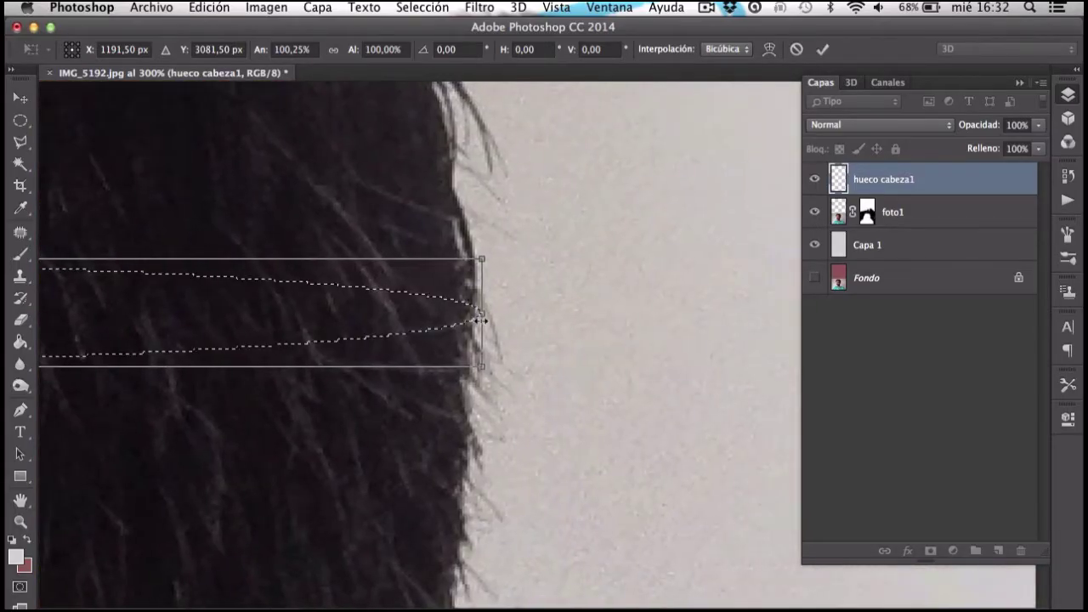
left_click_drag(482, 314, 475, 314)
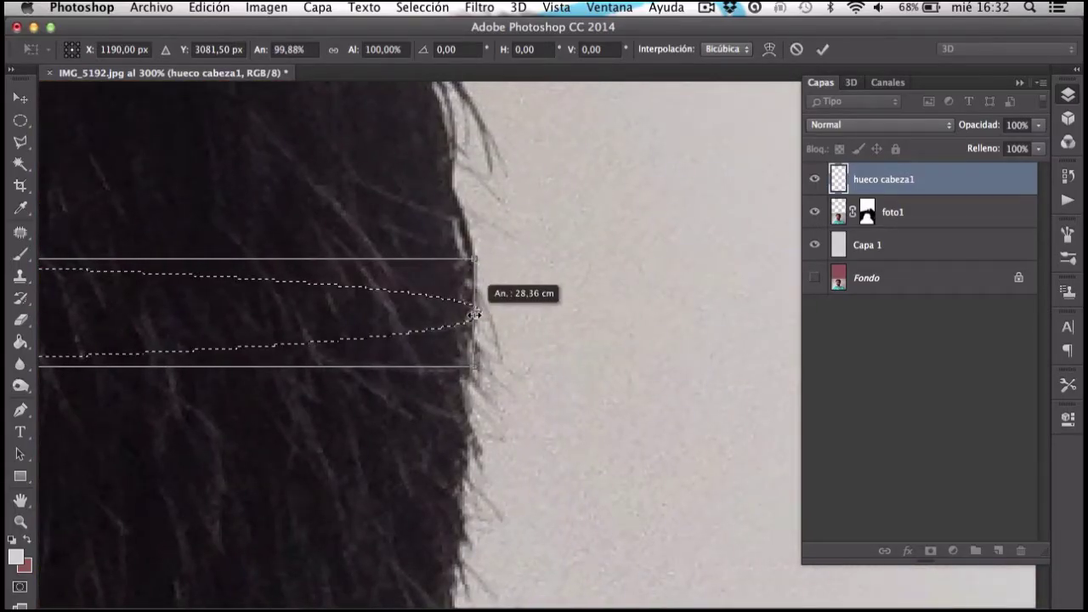
scroll(369, 324, "down", 5)
scroll(369, 323, "down", 2)
left_click_drag(369, 323, 521, 310)
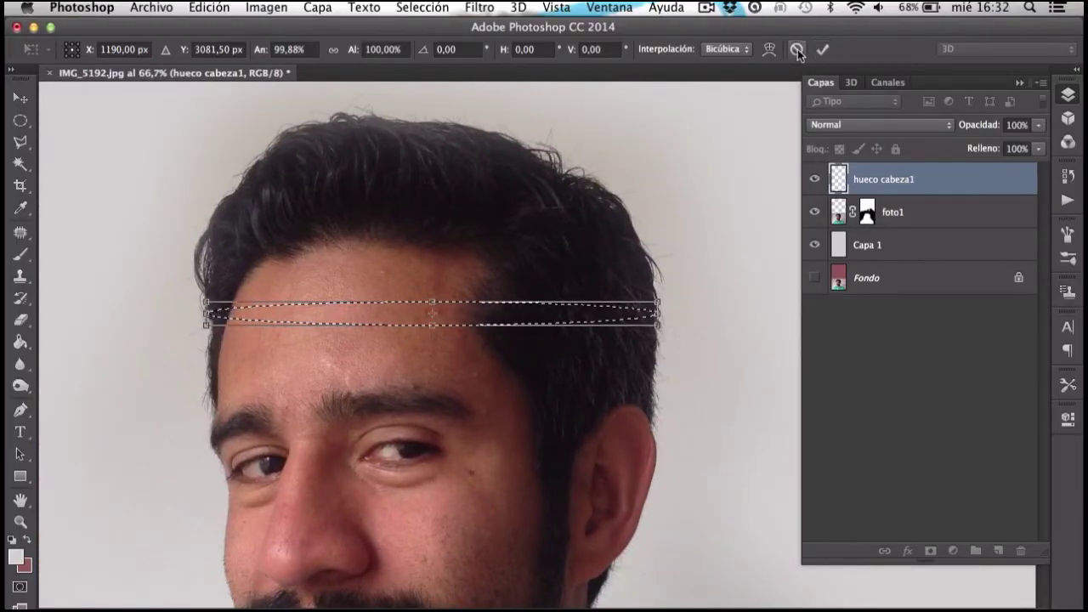
Warp the band selection with the Bandera style at a bend of about 54
left_click(770, 49)
left_click(230, 51)
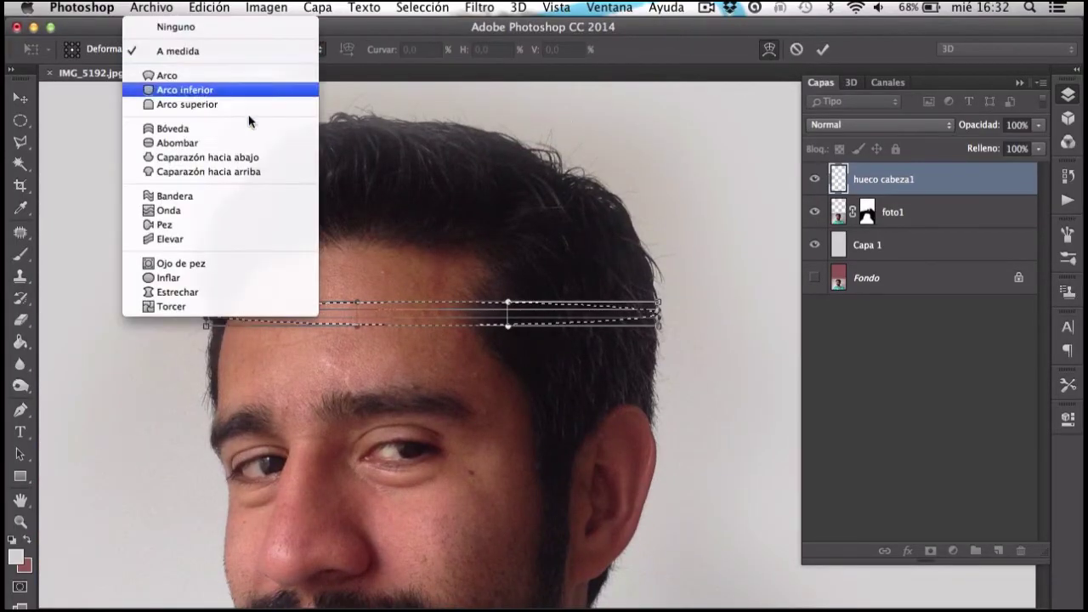
left_click(239, 197)
left_click_drag(319, 308, 319, 290)
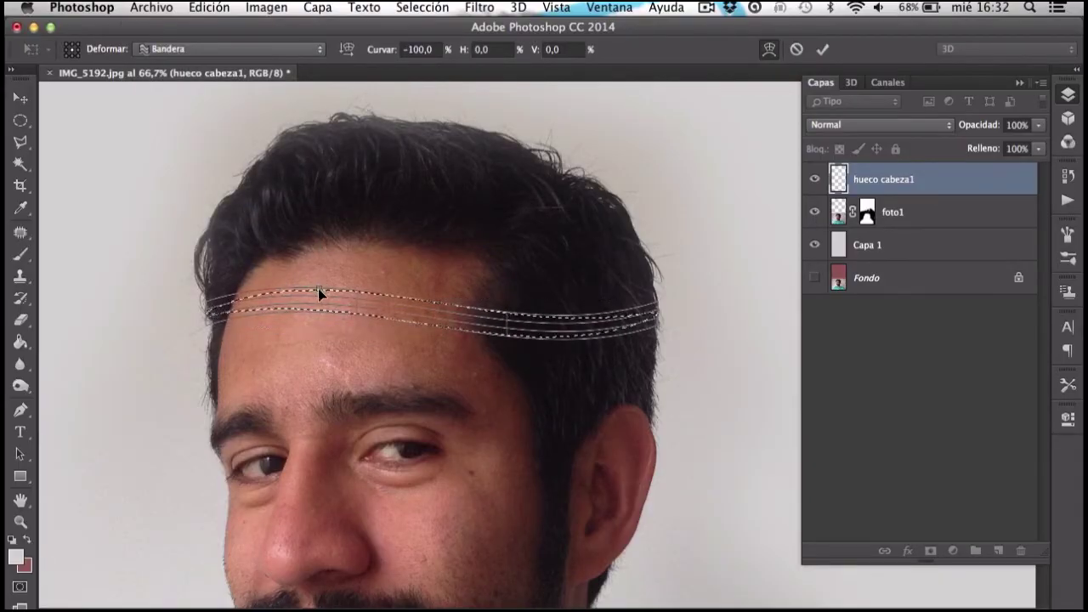
left_click_drag(318, 288, 317, 307)
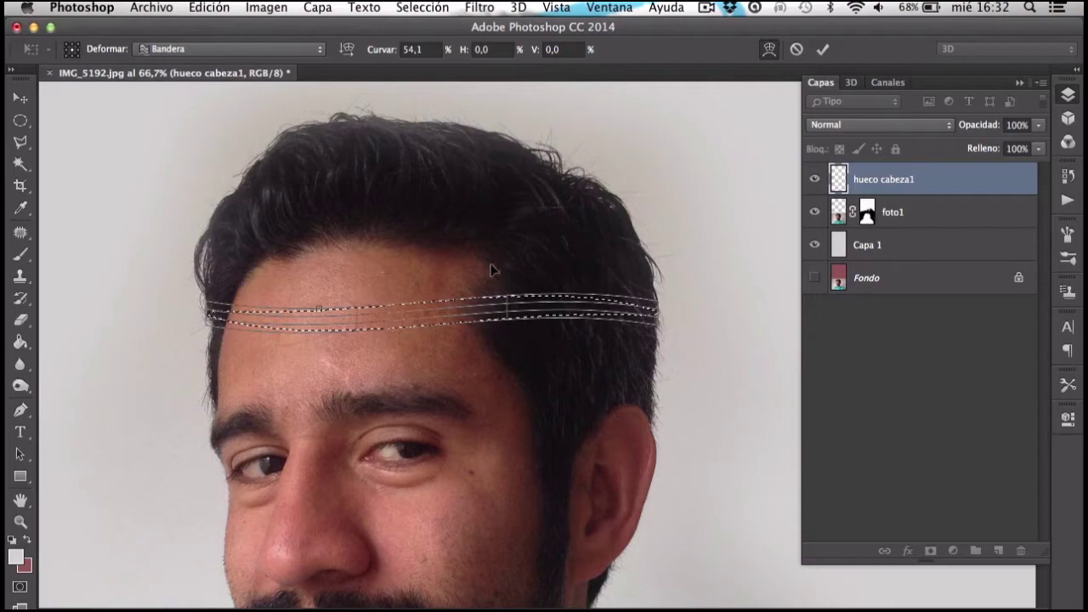
key("Return")
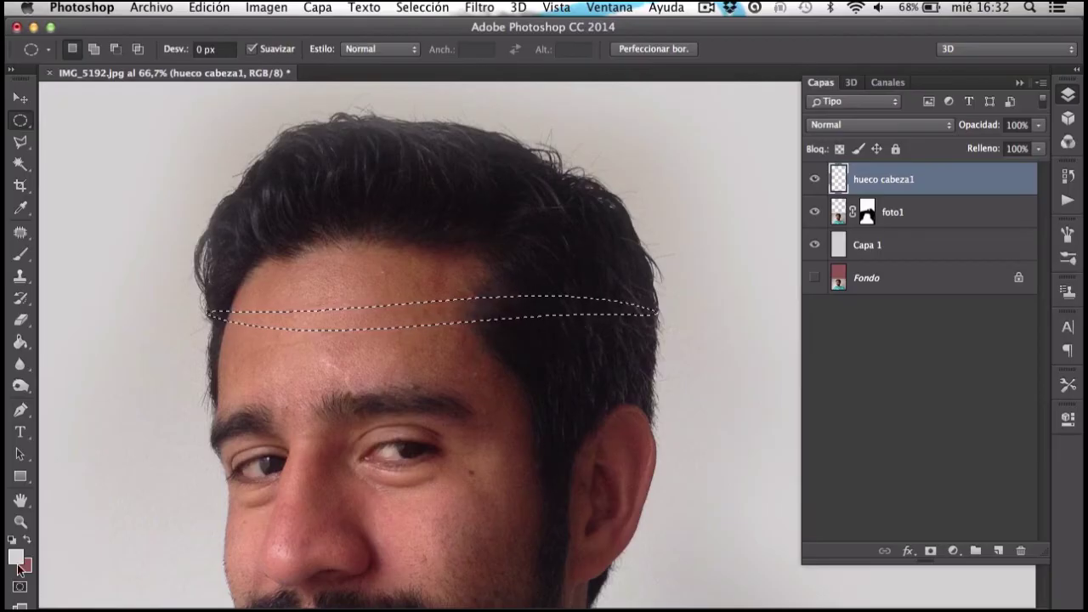
Fill the wavy forehead band with the dusky red colour and deselect it
left_click(28, 540)
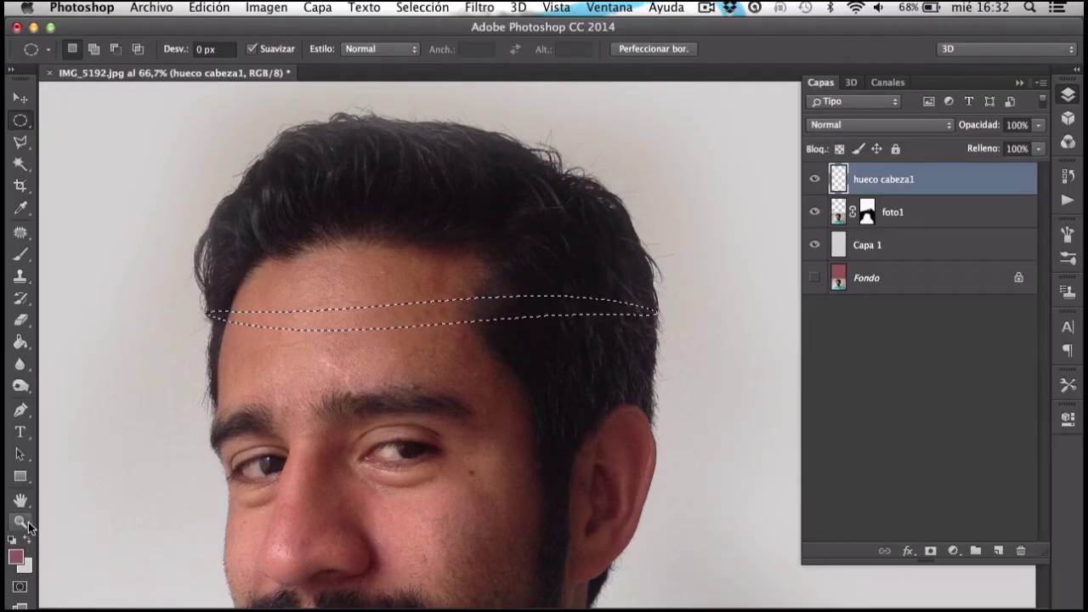
left_click(20, 341)
left_click(360, 331)
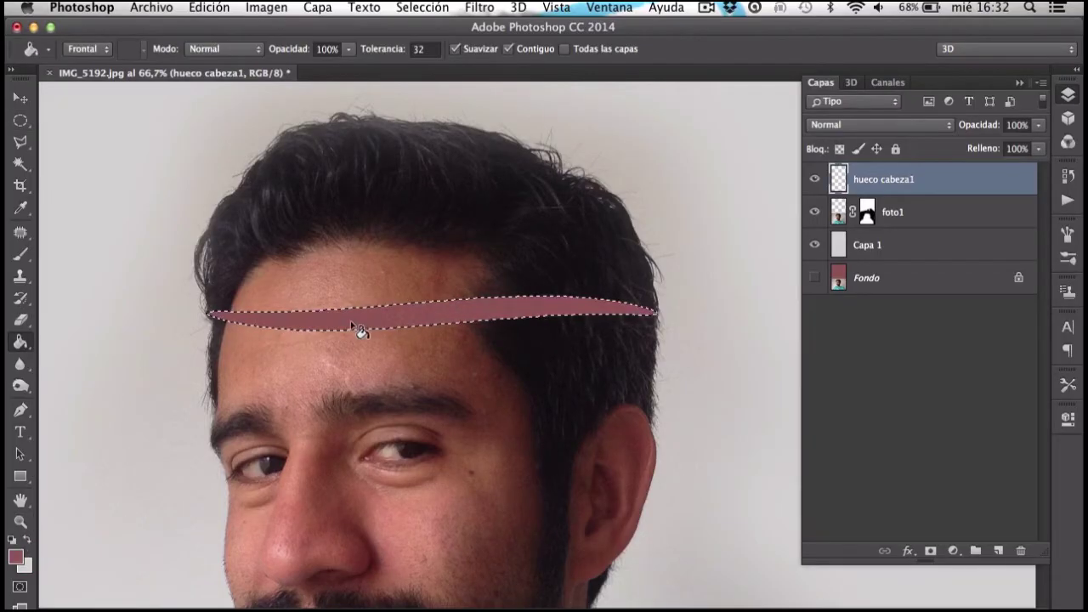
key("v")
left_click(433, 8)
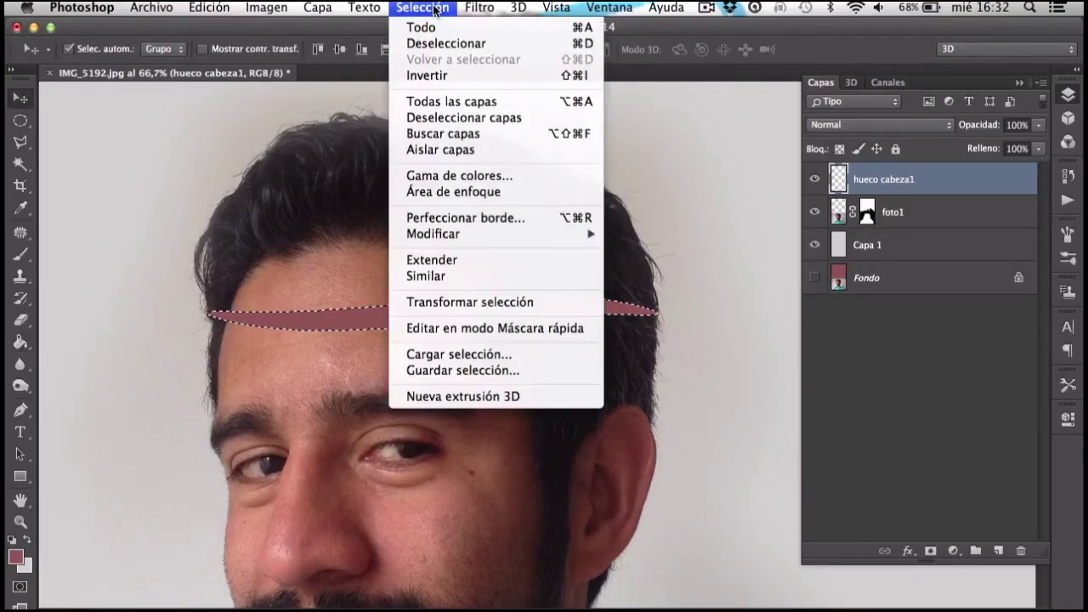
left_click(440, 43)
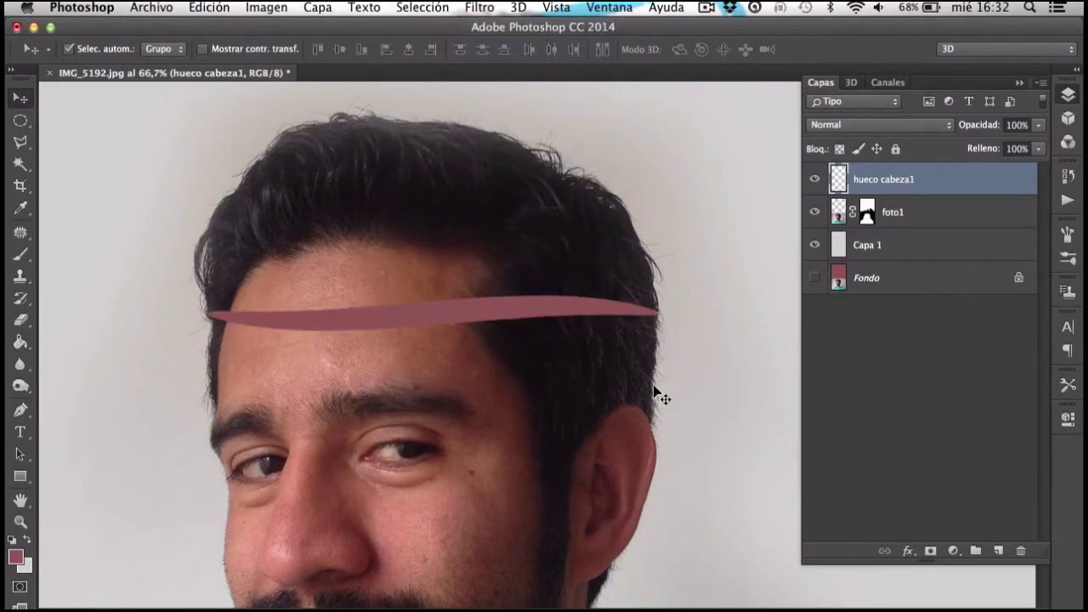
Duplicate hueco cabeza1 as 'hueco cabeza1 copia'
right_click(935, 180)
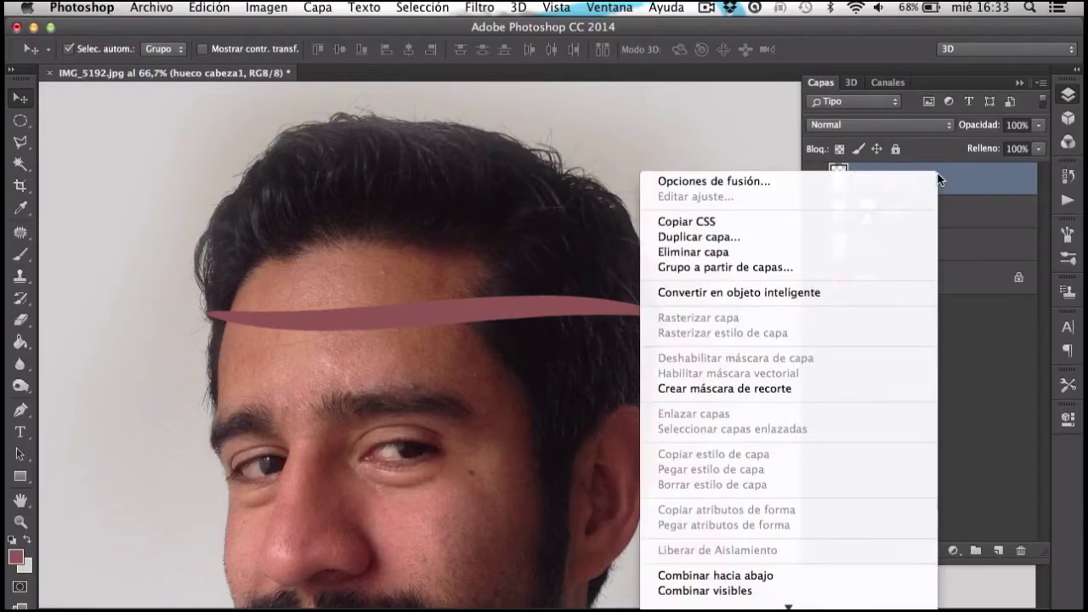
left_click(705, 237)
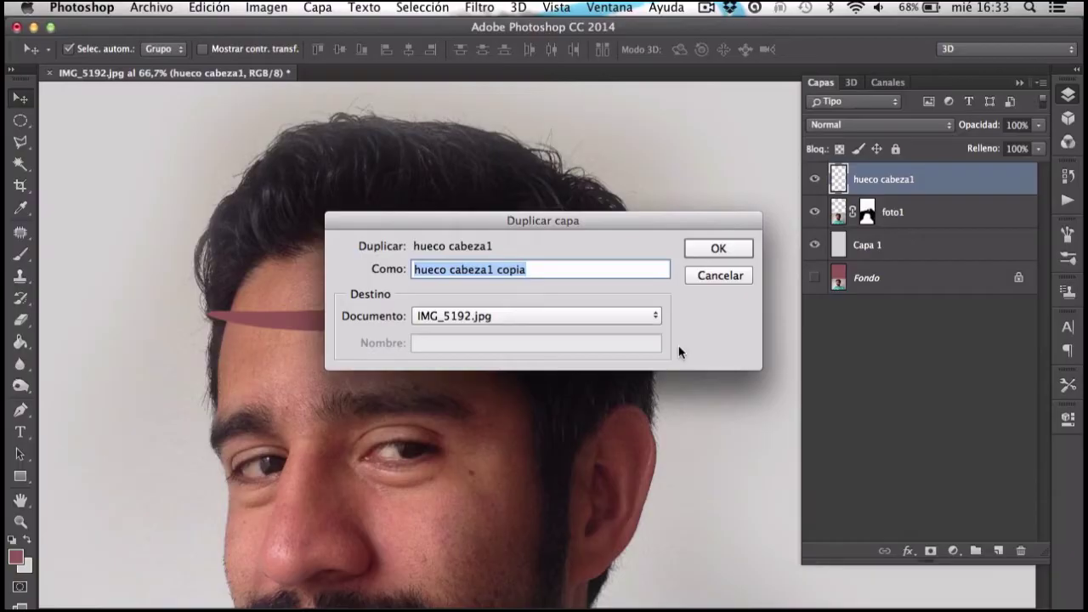
key("Return")
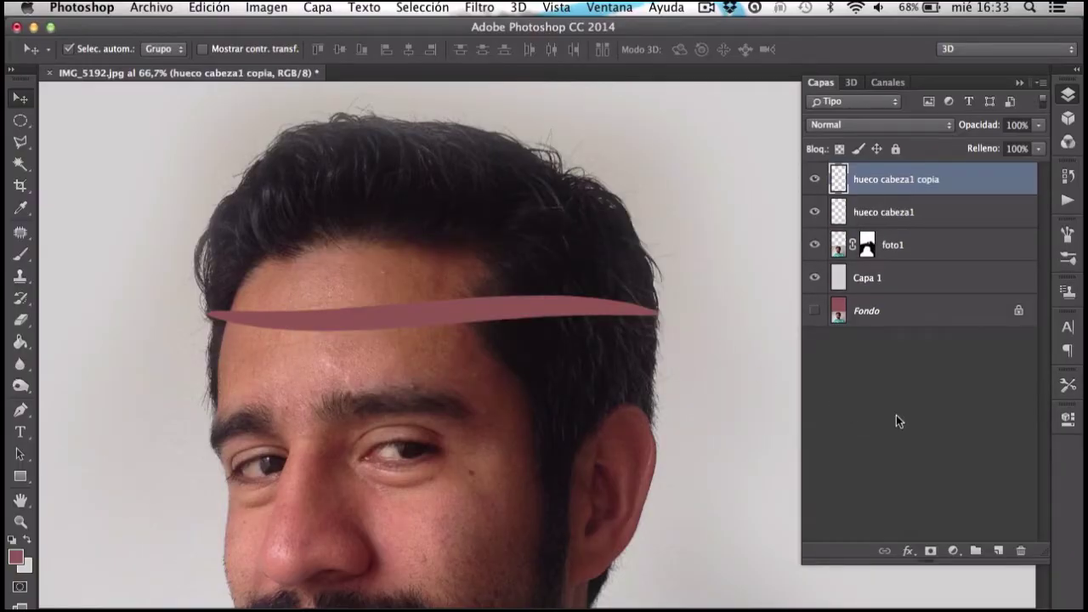
Load the copy layer's band as a selection, contract it by 2 px, then deselect
left_click(831, 183, "super")
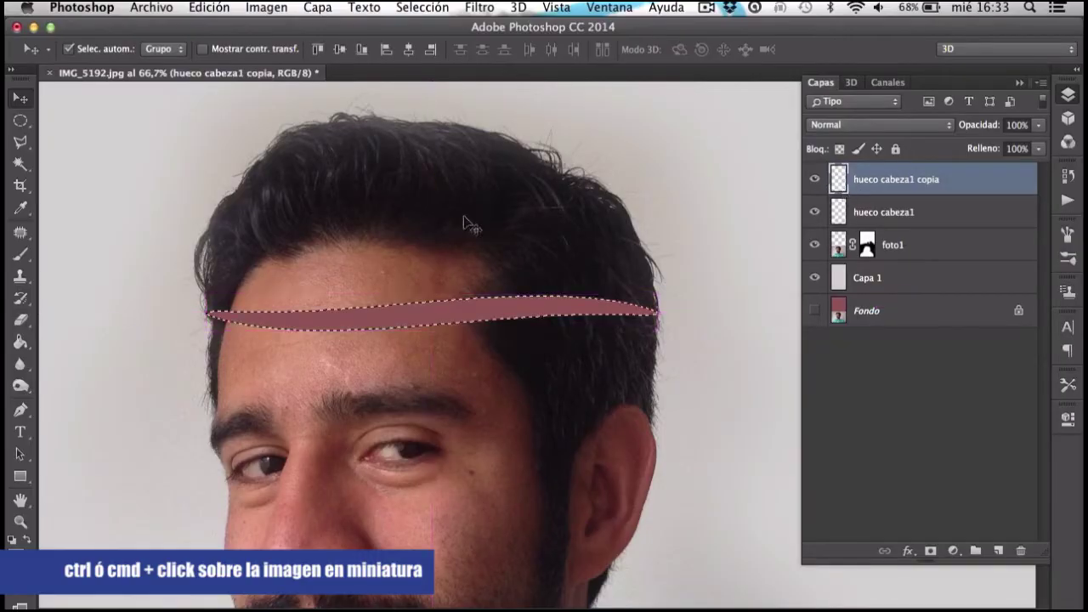
left_click(409, 9)
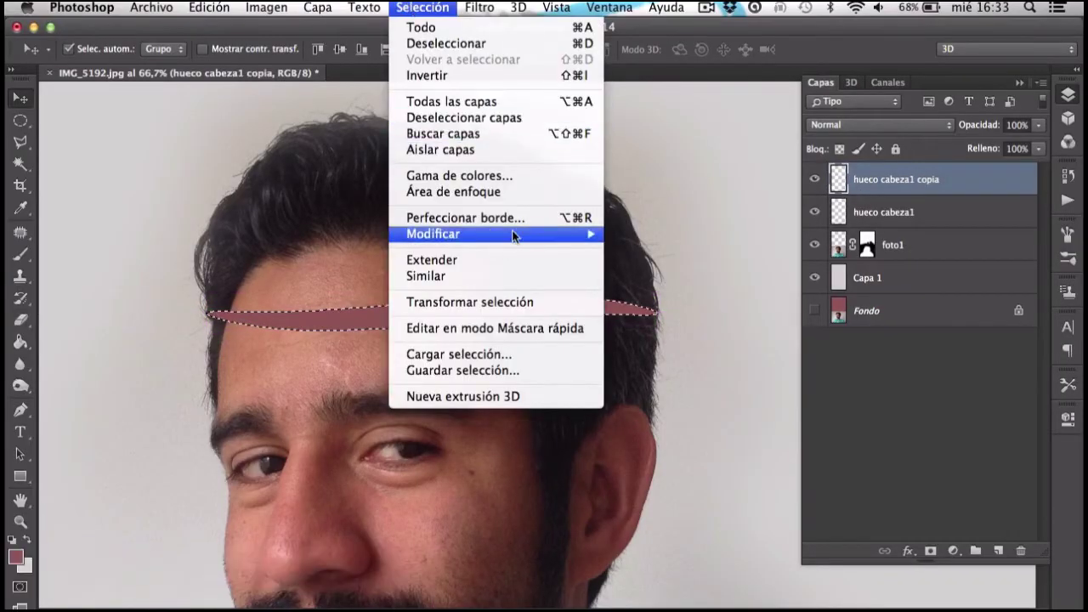
mouse_move(433, 234)
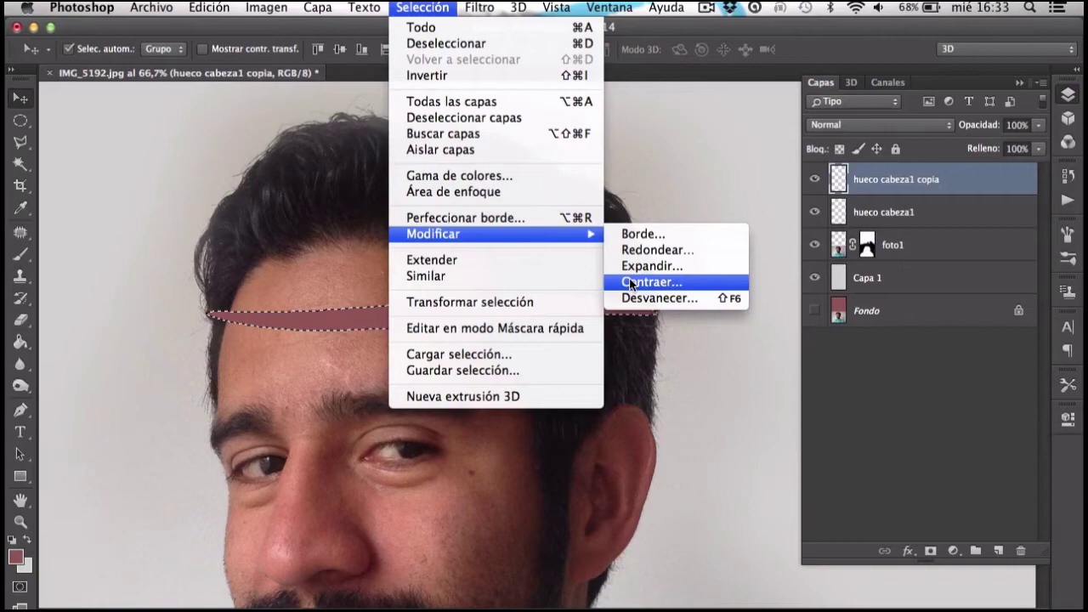
left_click(631, 283)
left_click(623, 286)
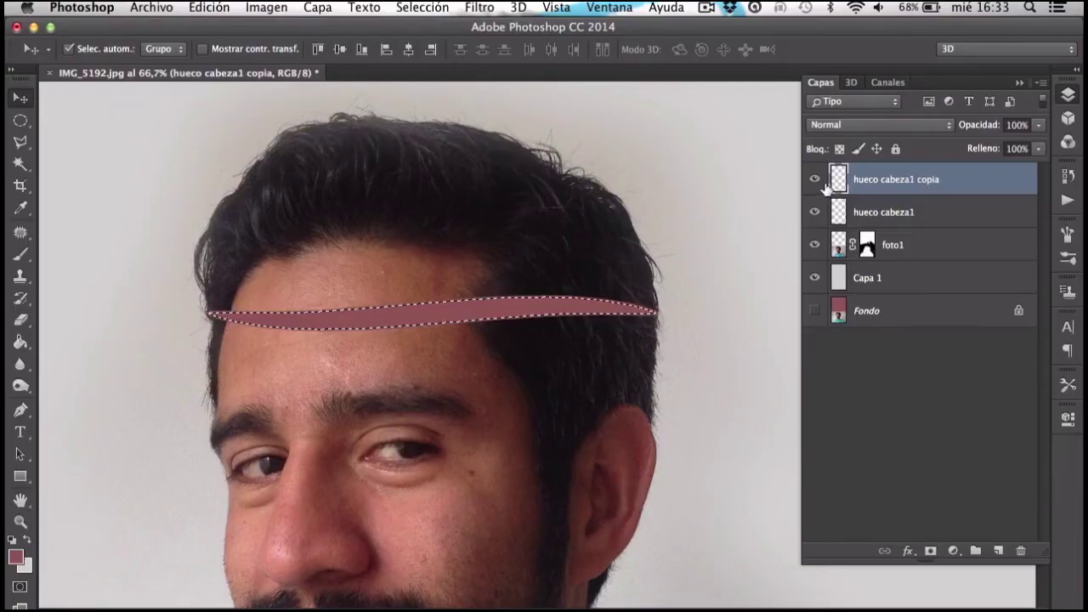
key("super+d")
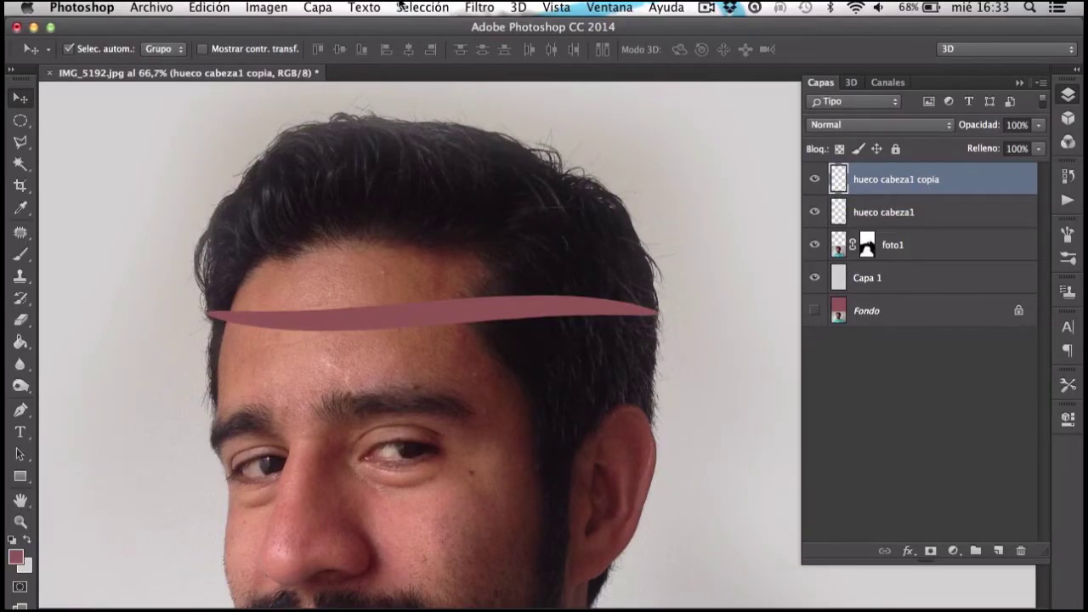
left_click(267, 7)
mouse_move(277, 52)
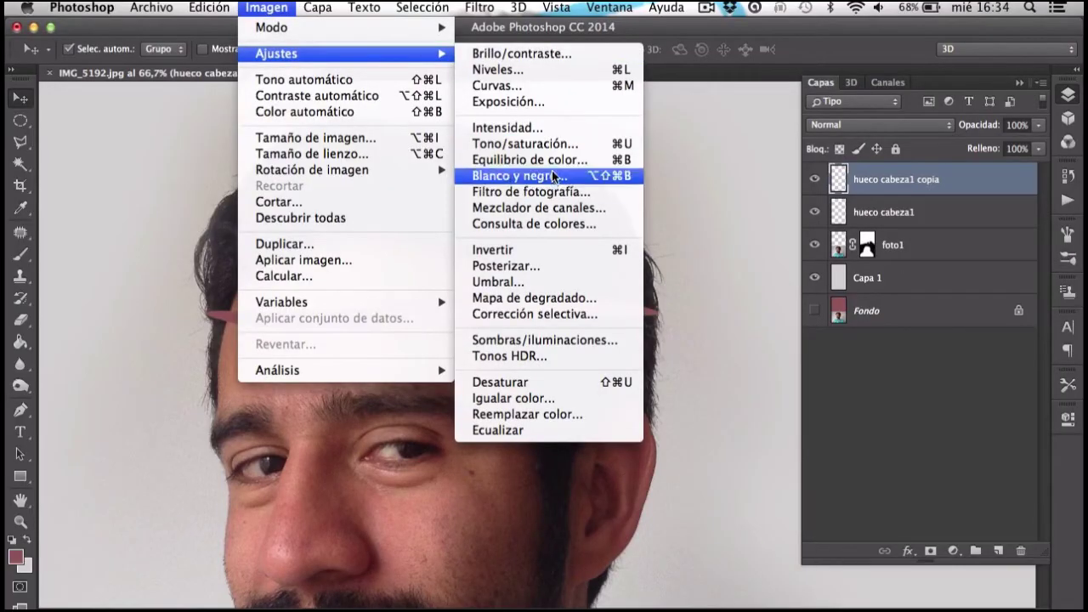
Lighten the hueco cabeza1 copia band with Tono/saturación Luminosidad +24
left_click(544, 144)
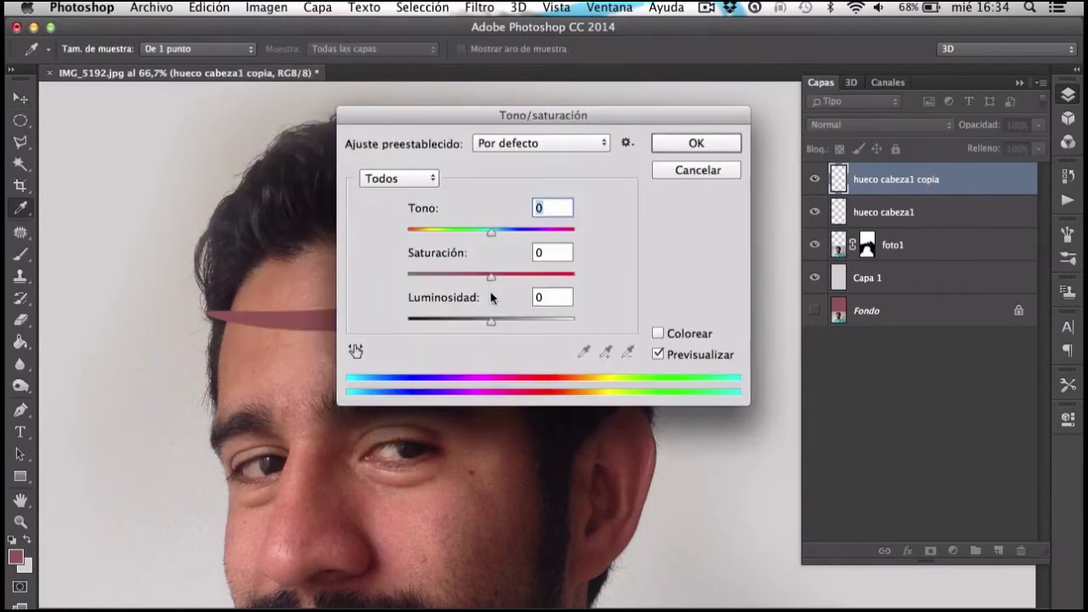
left_click_drag(497, 116, 848, 111)
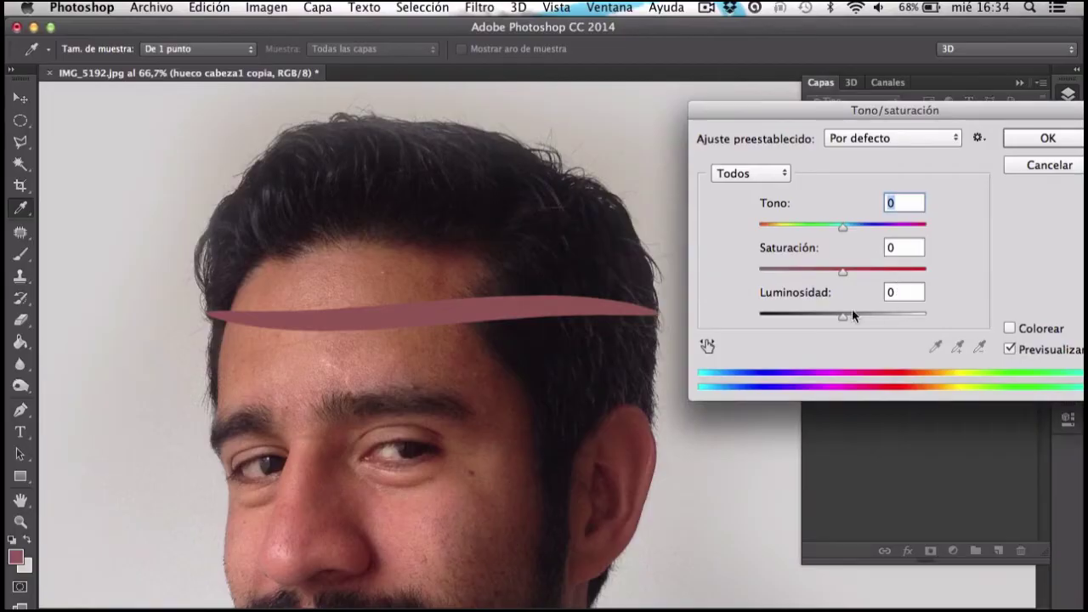
left_click_drag(845, 315, 862, 316)
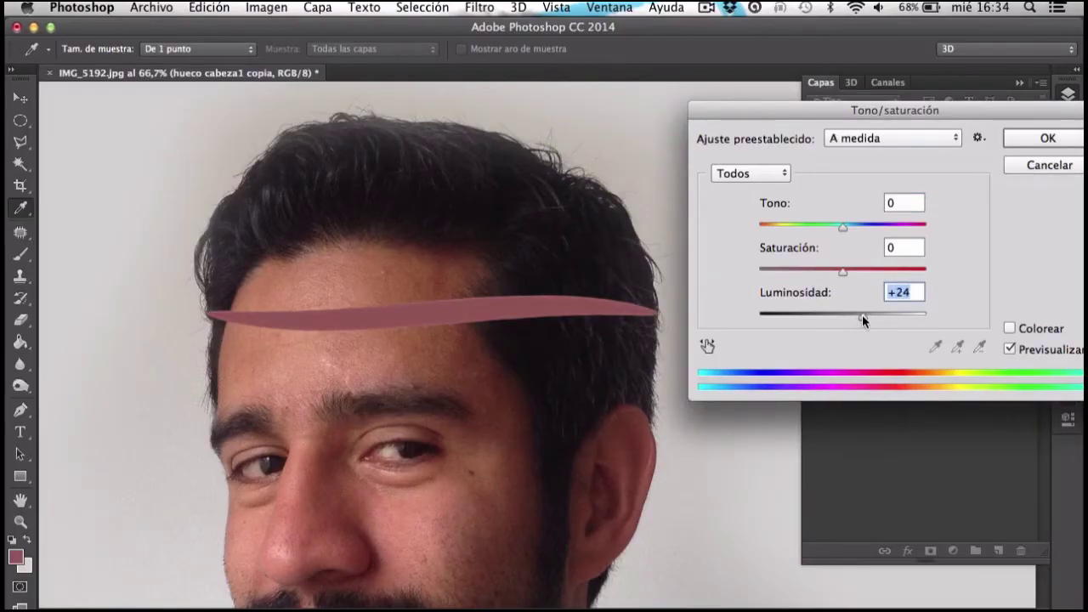
left_click(1029, 143)
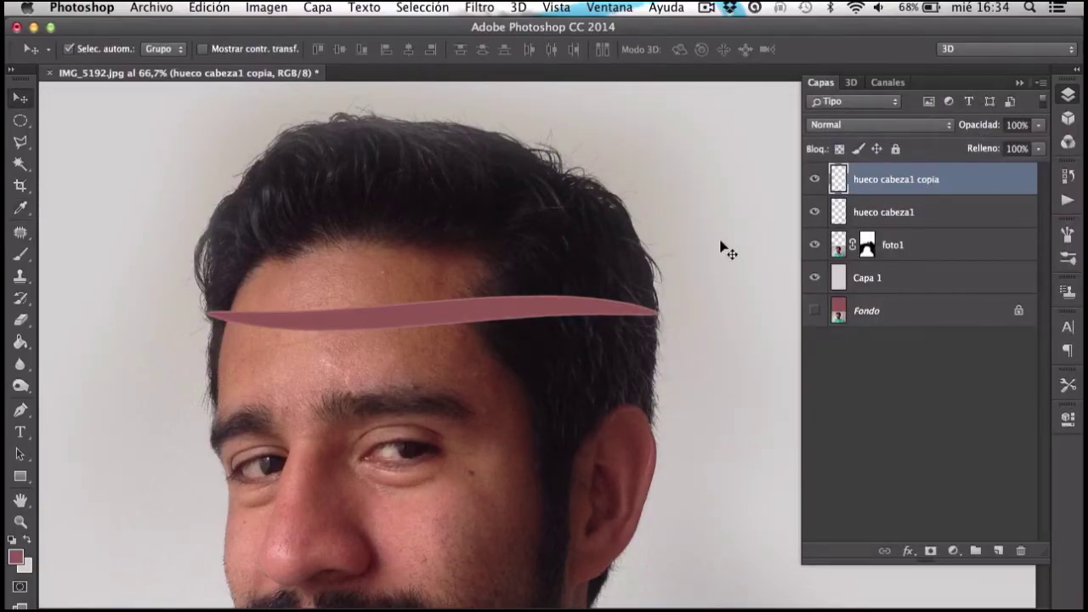
left_click(866, 247)
On foto1's mask, paint out the upper hair and the hair just above the band
key("e")
mouse_move(680, 133)
left_mouse_down()
mouse_move(507, 159)
mouse_move(243, 158)
left_mouse_up()
key("ctrl+z")
right_click(565, 205)
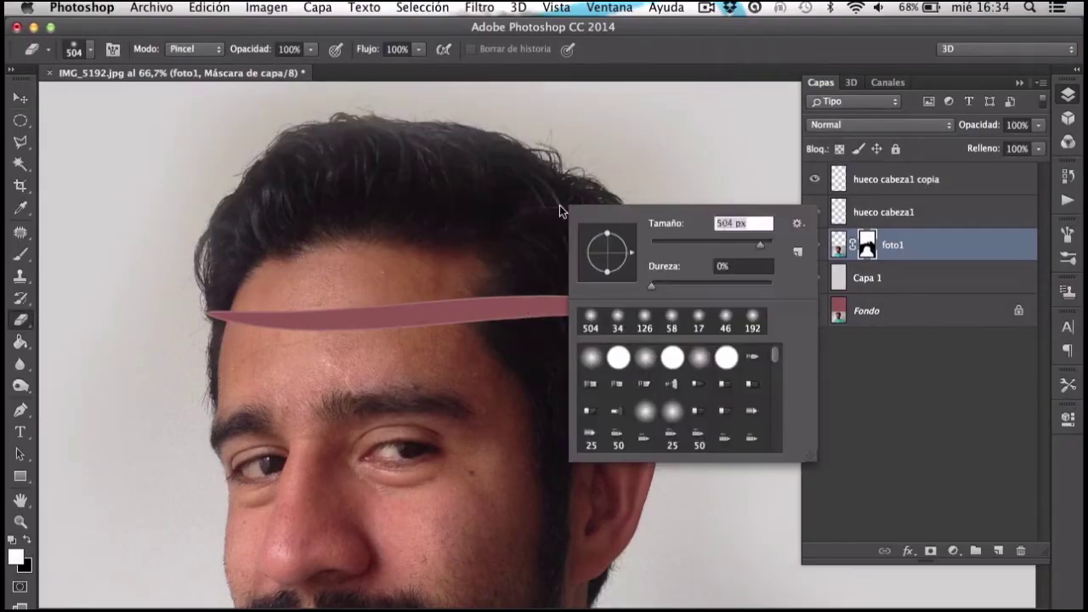
left_click_drag(760, 245, 722, 246)
mouse_move(510, 174)
left_mouse_down()
mouse_move(430, 114)
mouse_move(671, 163)
mouse_move(374, 212)
left_mouse_up()
scroll(238, 247, "up", 1)
scroll(238, 246, "up", 2)
key("bracketleft")
key("bracketleft")
key("bracketleft")
left_click_drag(164, 296, 301, 328)
scroll(301, 328, "down", 2)
mouse_move(235, 359)
left_mouse_down()
mouse_move(292, 454)
mouse_move(307, 357)
mouse_move(437, 364)
mouse_move(439, 346)
mouse_move(389, 401)
mouse_move(289, 298)
mouse_move(536, 275)
mouse_move(437, 365)
mouse_move(817, 366)
left_mouse_up()
Extend the masked strip across the hair and hide the dark patch above the forehead
key("Tab")
scroll(537, 275, "right", 5)
scroll(816, 365, "right", 5)
mouse_move(303, 357)
left_mouse_down()
mouse_move(983, 389)
mouse_move(960, 61)
left_mouse_up()
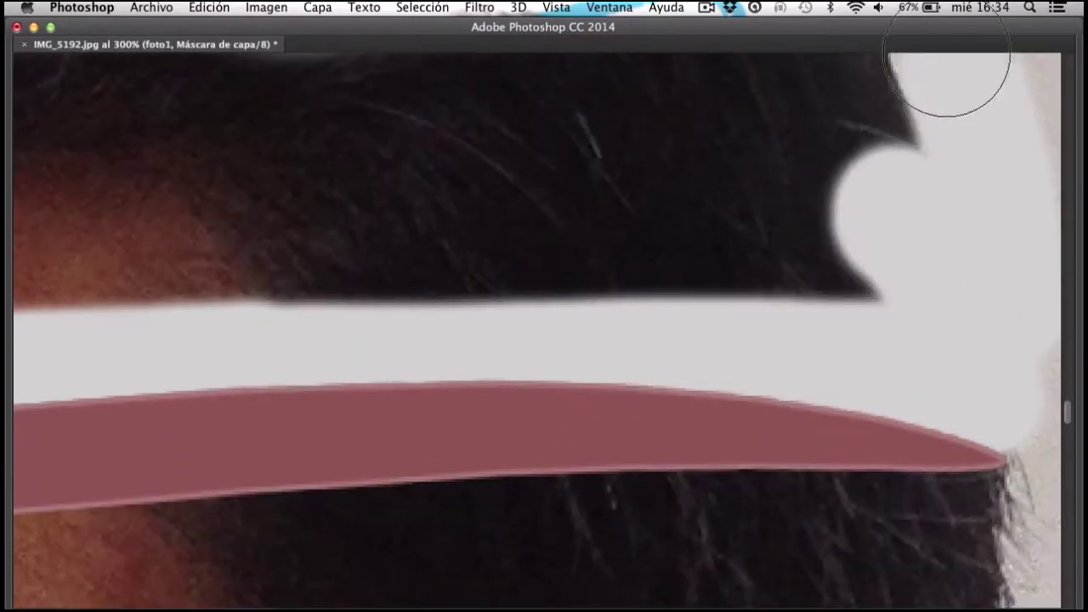
key("super+1")
mouse_move(883, 169)
left_mouse_down()
mouse_move(867, 206)
mouse_move(484, 243)
mouse_move(637, 260)
mouse_move(850, 207)
left_mouse_up()
left_click_drag(361, 250, 369, 250)
With a 169 px, 13% hardness brush, mask out the grey smudge above the hair
right_click(369, 250)
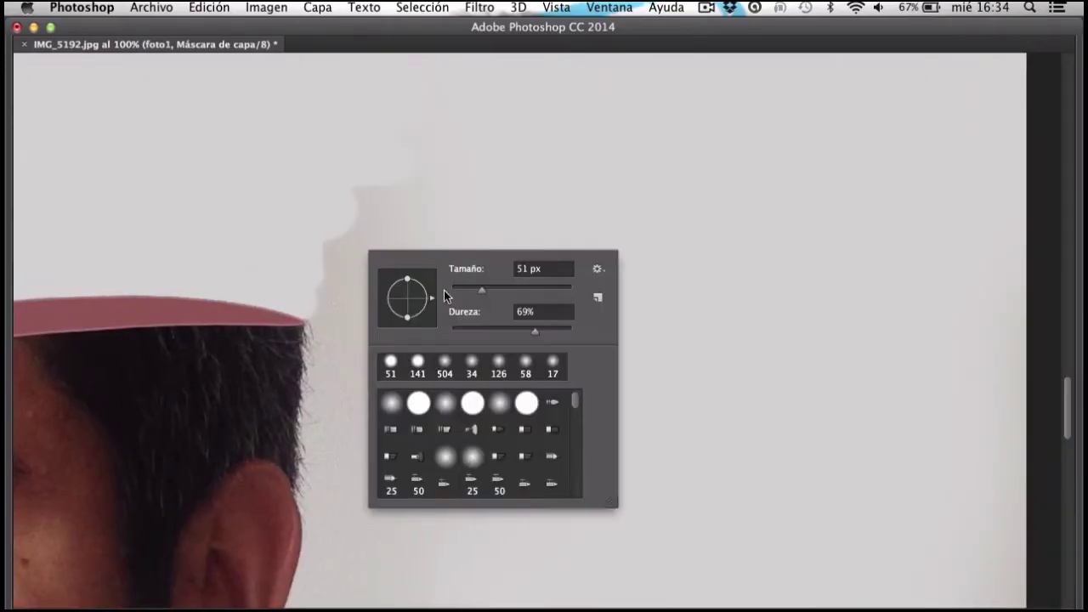
left_click(466, 330)
left_click_drag(481, 290, 532, 290)
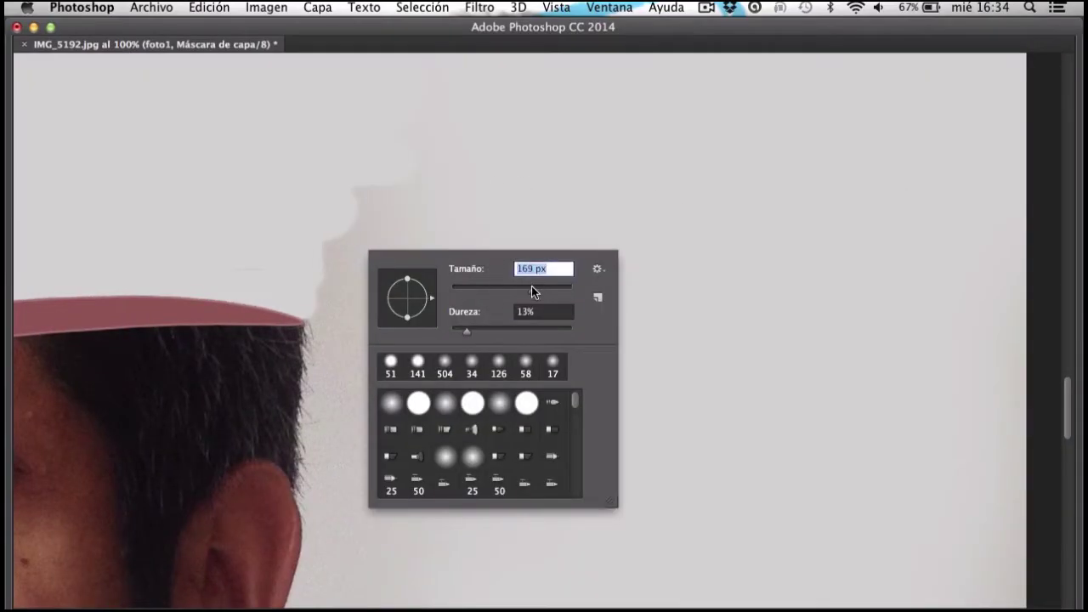
key("Return")
left_click_drag(391, 243, 338, 252)
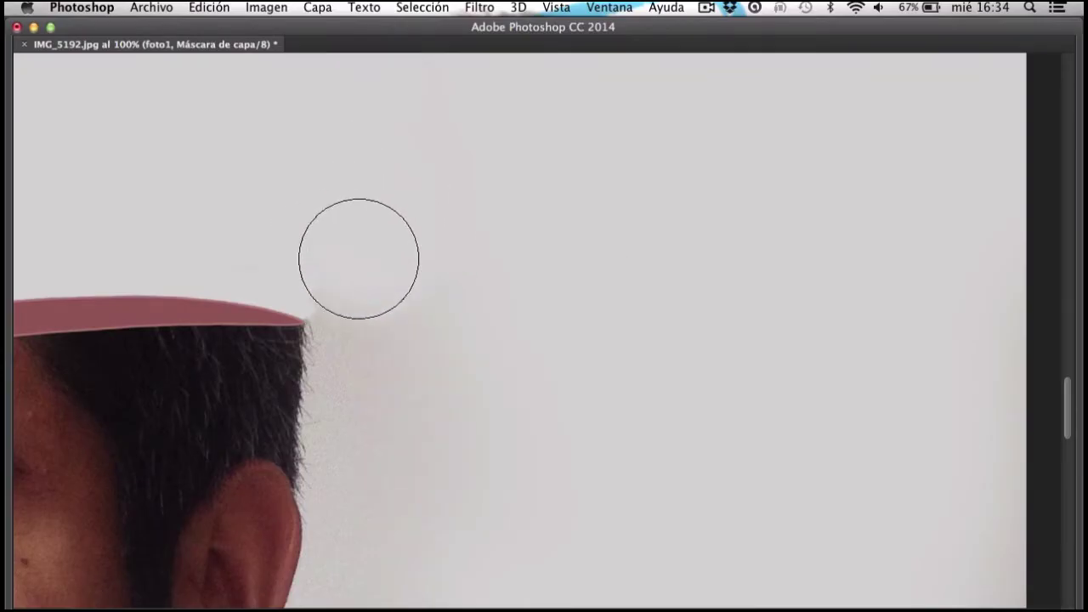
left_click(430, 362, "alt")
left_click(428, 362, "alt")
scroll(627, 244, "up", 2)
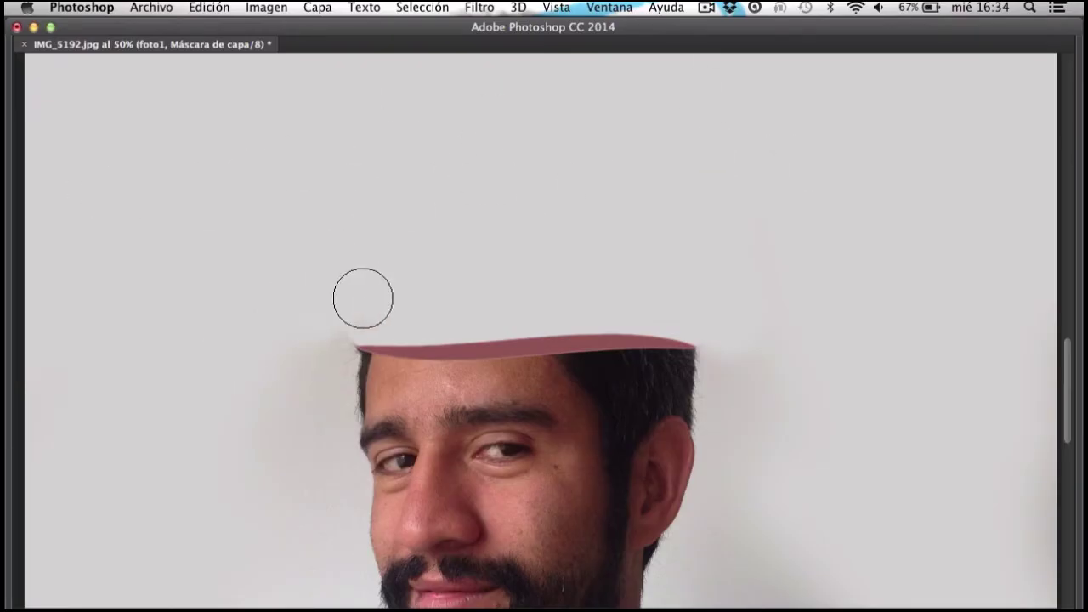
left_click(325, 289, "alt")
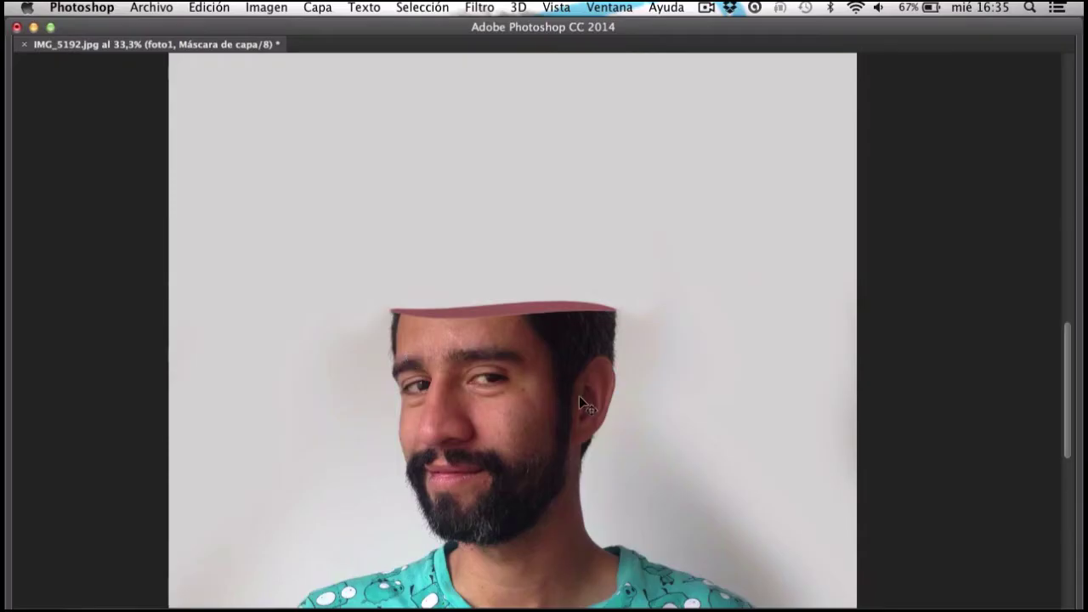
Darken the hueco cabeza1 band with Tono/saturación Luminosidad about -26
left_click(579, 399, "ctrl")
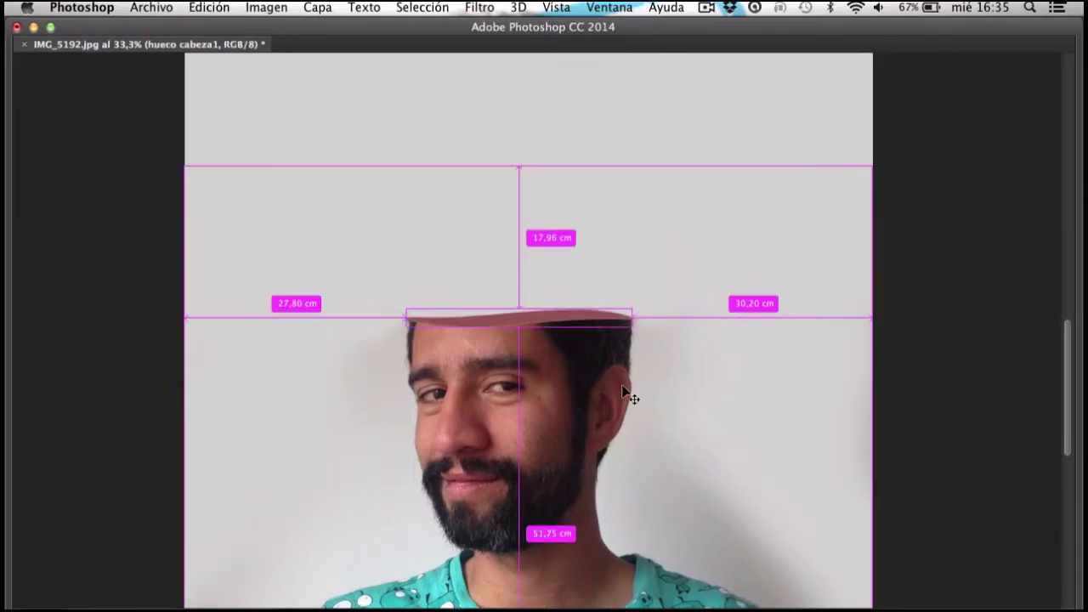
key("ctrl+u")
left_click_drag(508, 121, 777, 153)
left_click_drag(757, 350, 736, 351)
left_click(964, 173)
Bring IMG_5194.jpg from Finder into the Photoshop document
scroll(597, 408, "down", 1)
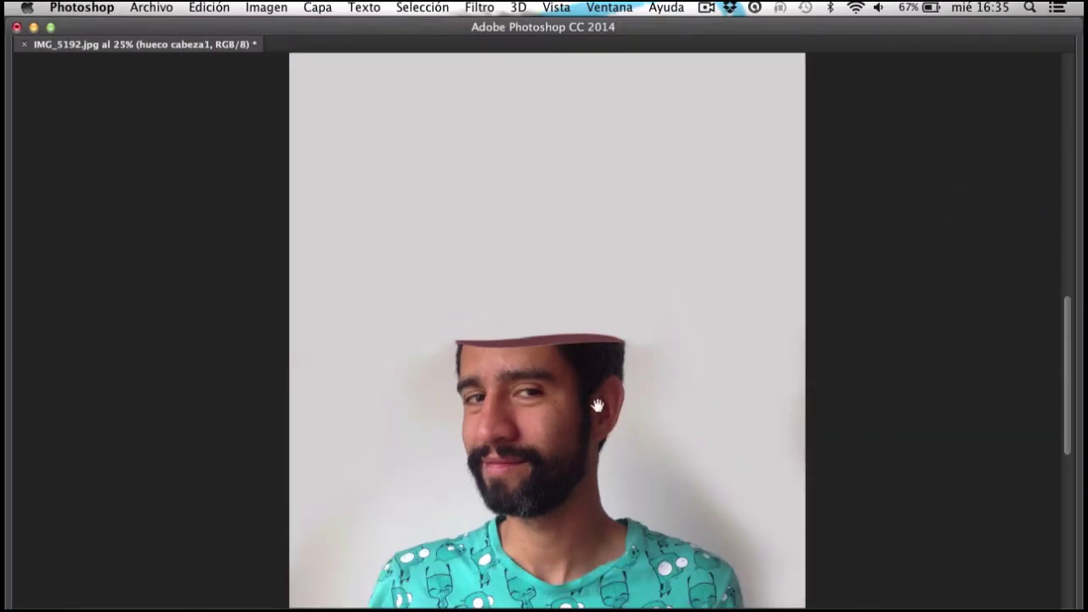
scroll(572, 390, "up", 5)
scroll(768, 476, "down", 1)
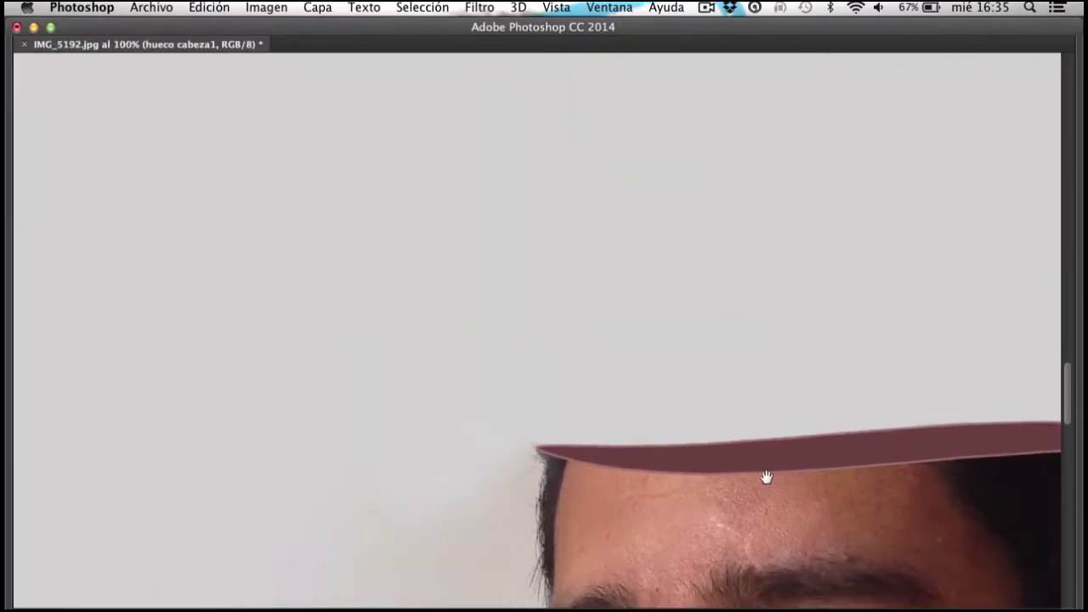
scroll(535, 444, "down", 2)
scroll(503, 365, "down", 1)
scroll(503, 365, "down", 1)
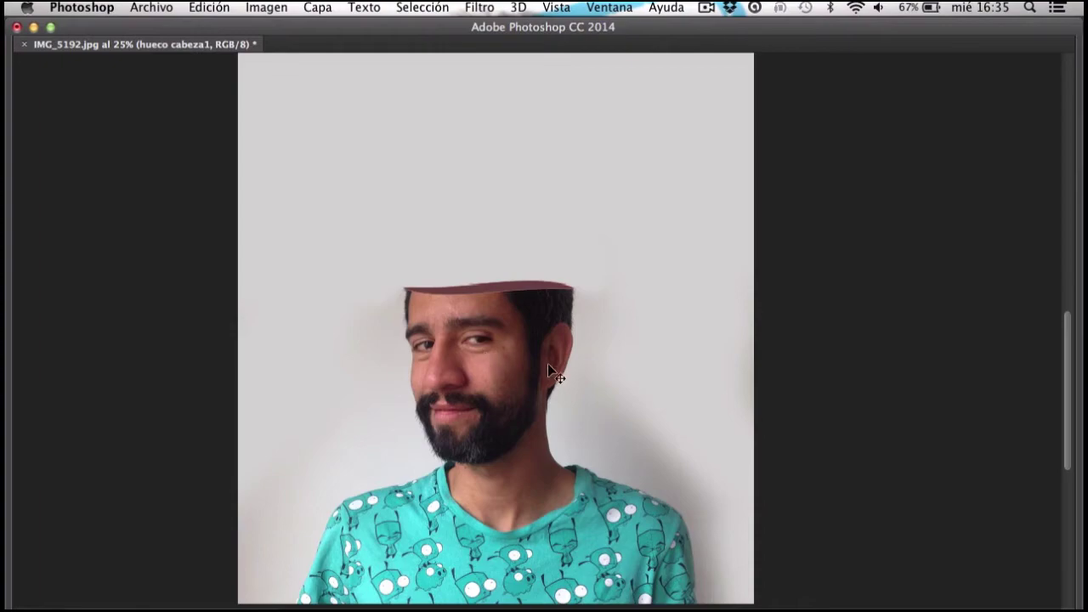
key("super+Tab")
key("super+Tab")
mouse_move(766, 111)
left_mouse_down()
mouse_move(555, 308)
mouse_move(488, 262)
left_mouse_up()
Place IMG_5194 as foto2, scale it to about 70.5%, move it lower and add a layer mask
key("Return")
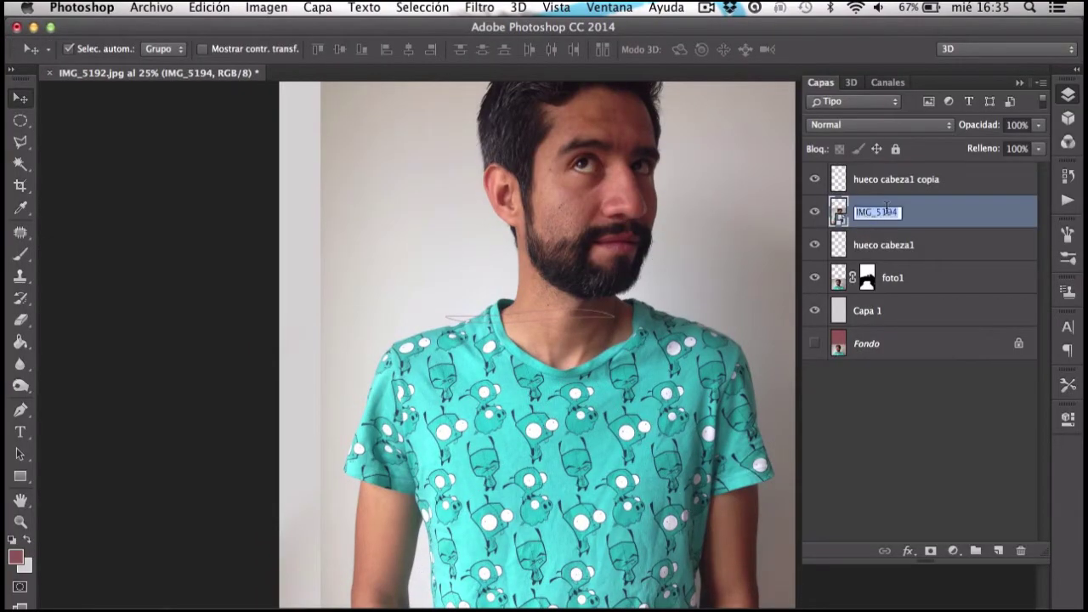
left_click_drag(693, 215, 627, 333)
key("super+t")
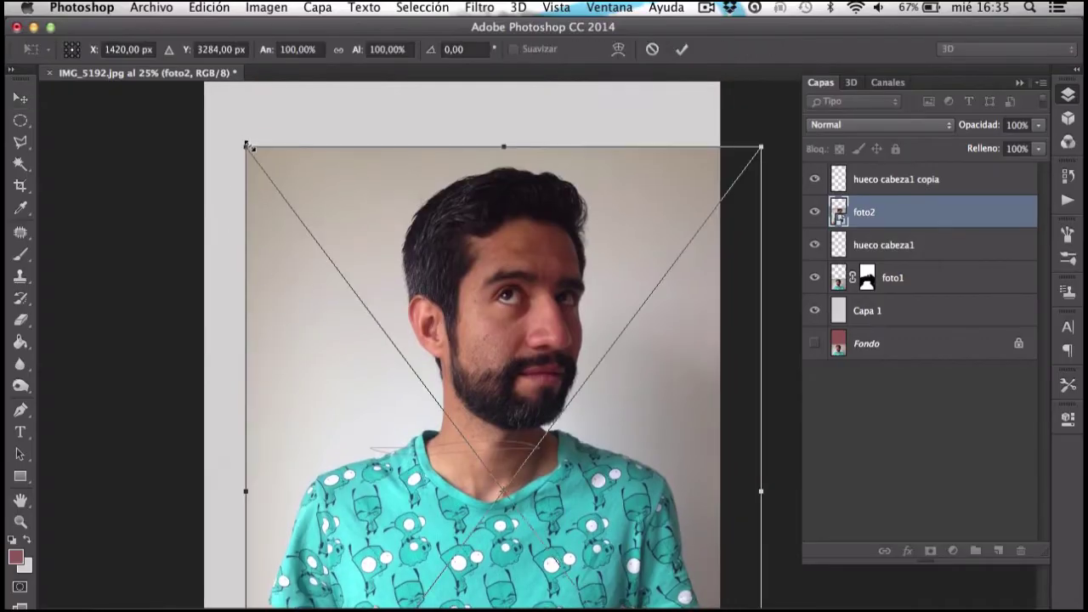
left_click_drag(244, 145, 312, 231)
mouse_move(543, 341)
left_mouse_down()
mouse_move(505, 367)
mouse_move(507, 414)
left_mouse_up()
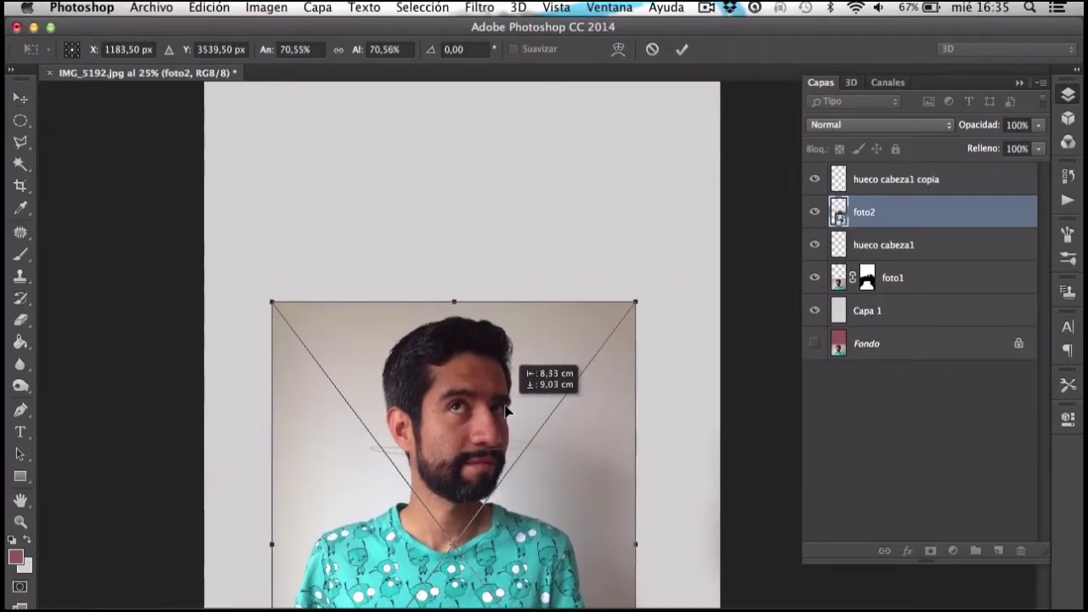
key("Return")
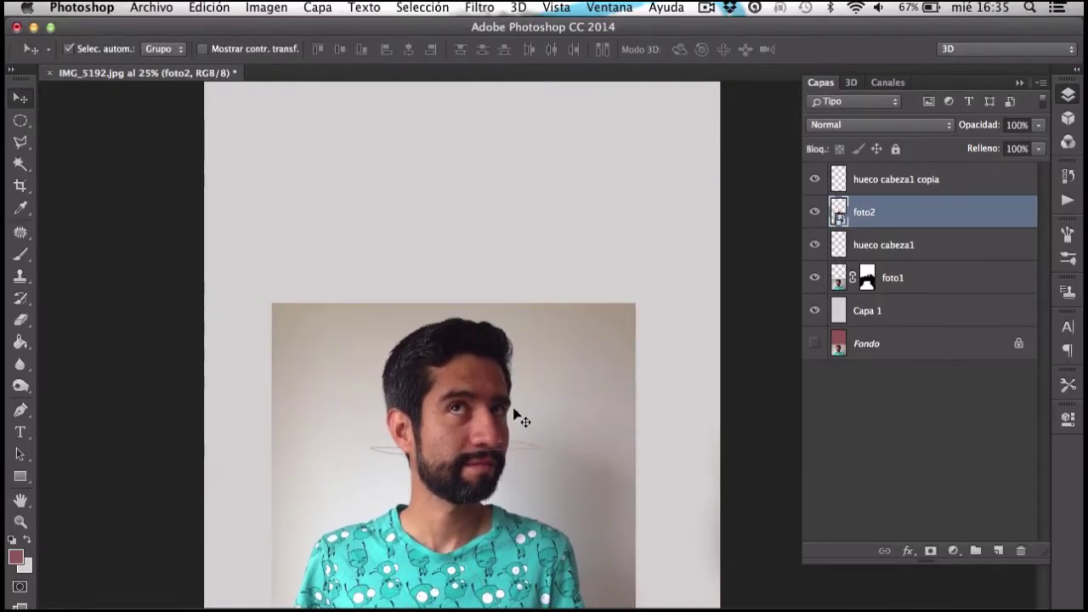
scroll(648, 384, "down", 3)
left_click(931, 550)
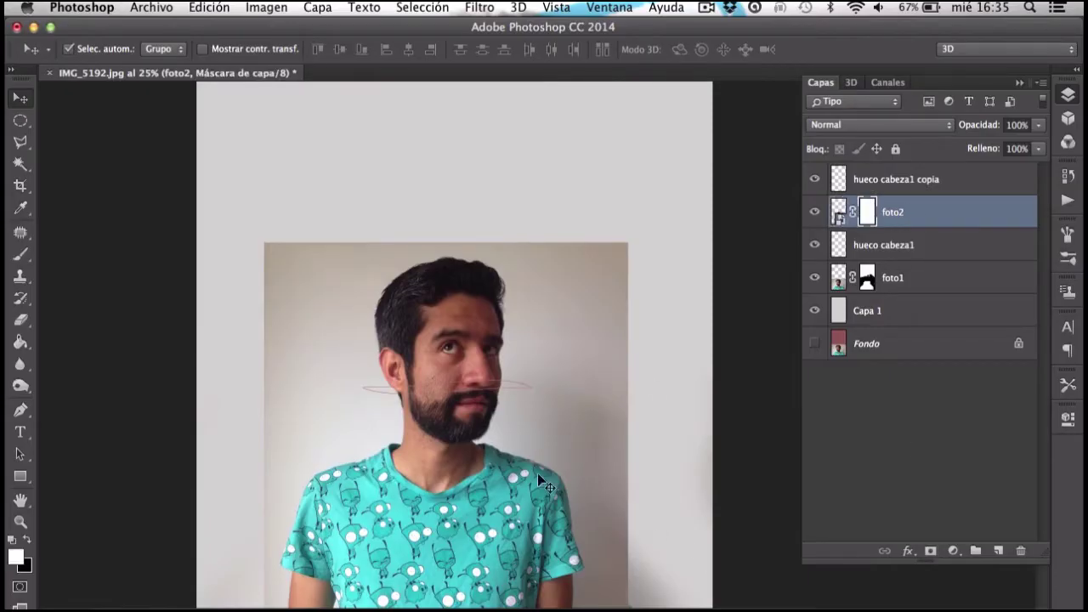
Erase the right and upper parts of foto2 on its mask with the 502 px eraser
key("e")
left_click_drag(601, 289, 630, 405)
scroll(630, 405, "down", 10)
left_click_drag(646, 236, 576, 223)
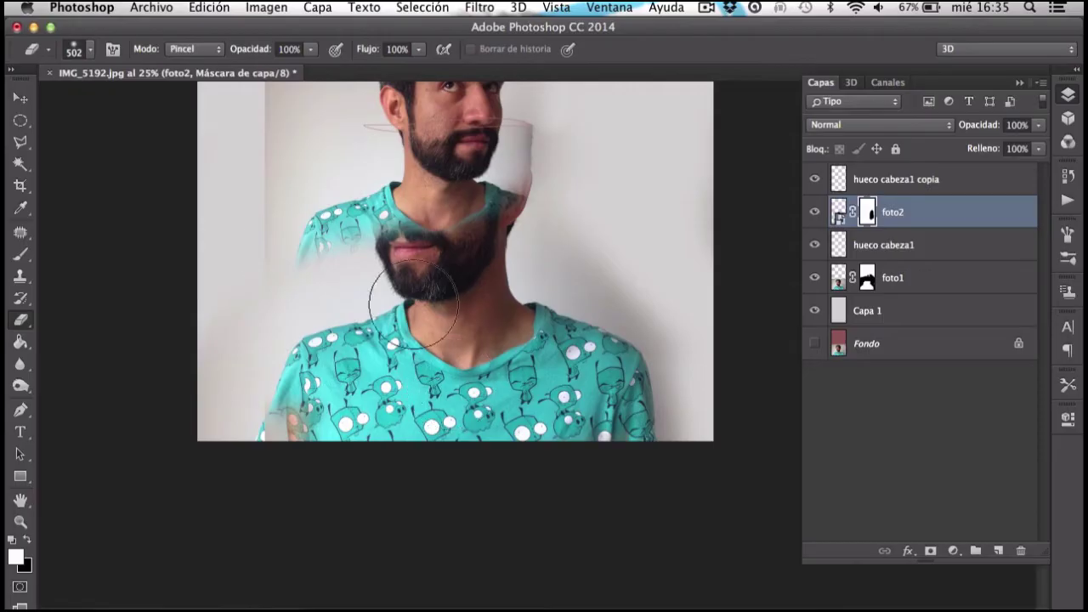
left_click_drag(493, 200, 342, 232)
scroll(342, 232, "up", 5)
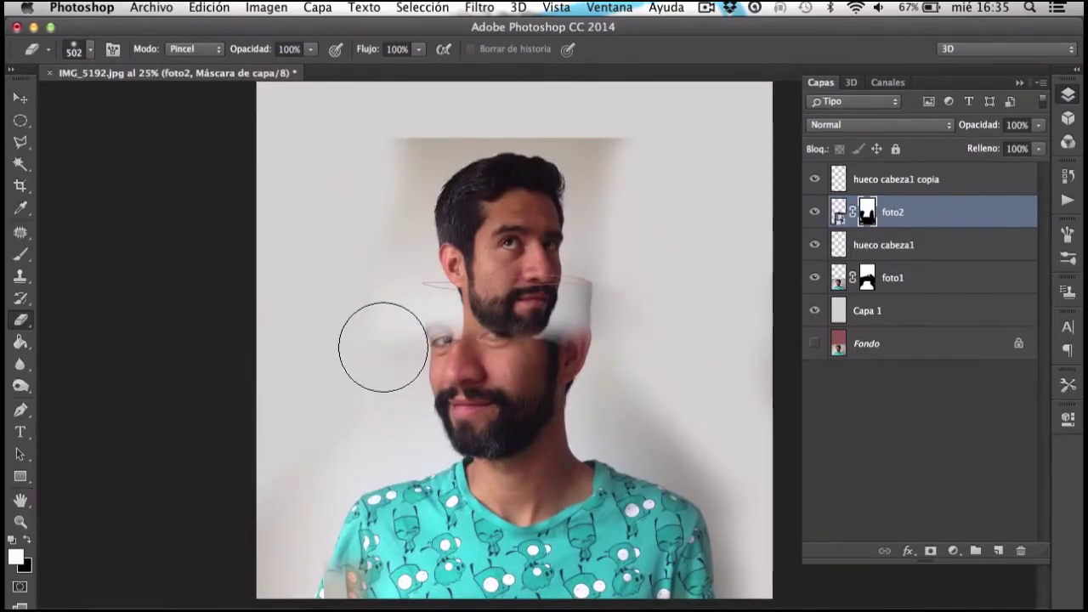
Shrink the brush to 134 and mask out foto2's jaw and beard, revealing the face beneath
left_click(510, 329, "super+space")
left_click(510, 329, "super+space")
left_click(510, 329, "super+space")
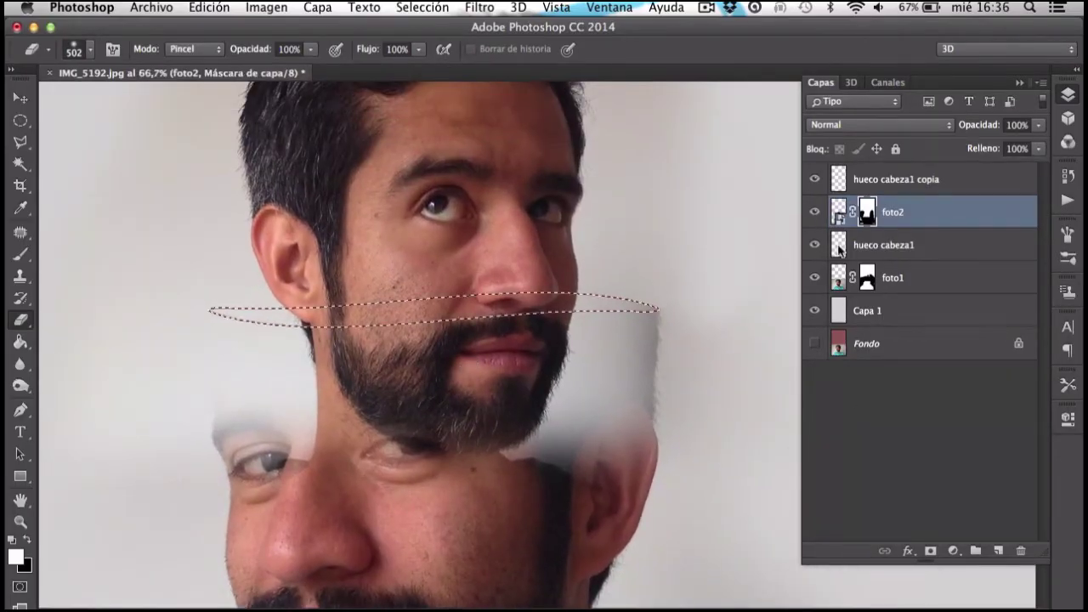
left_click_drag(652, 389, 612, 389)
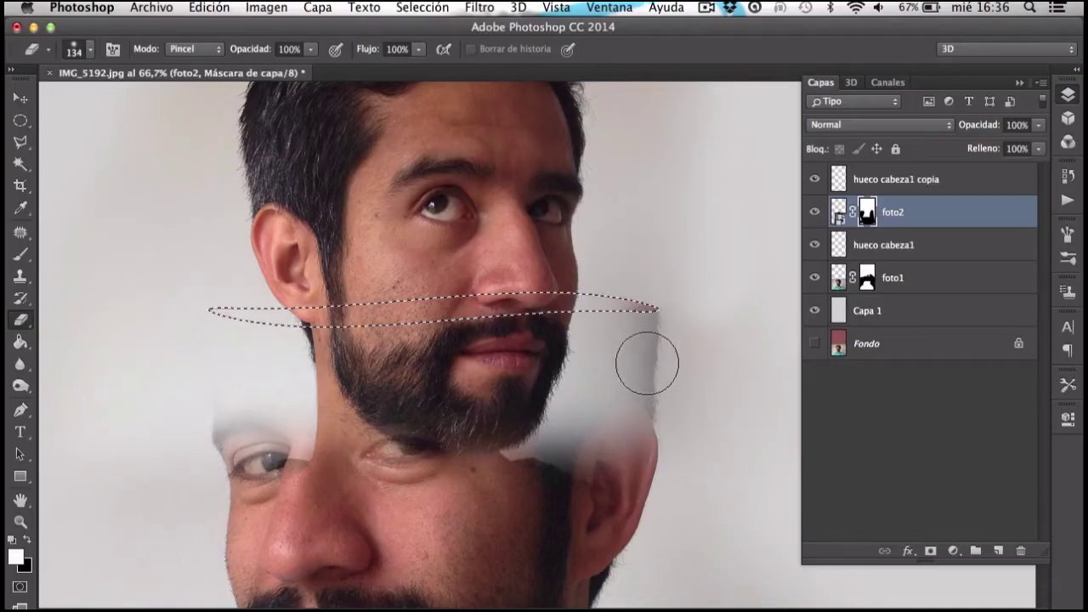
mouse_move(672, 354)
left_mouse_down()
mouse_move(655, 377)
mouse_move(627, 340)
mouse_move(535, 425)
mouse_move(527, 339)
left_mouse_up()
right_click(527, 339)
left_click(449, 389)
mouse_move(450, 388)
left_mouse_down()
mouse_move(420, 369)
mouse_move(412, 344)
mouse_move(187, 346)
mouse_move(190, 400)
mouse_move(145, 462)
left_mouse_up()
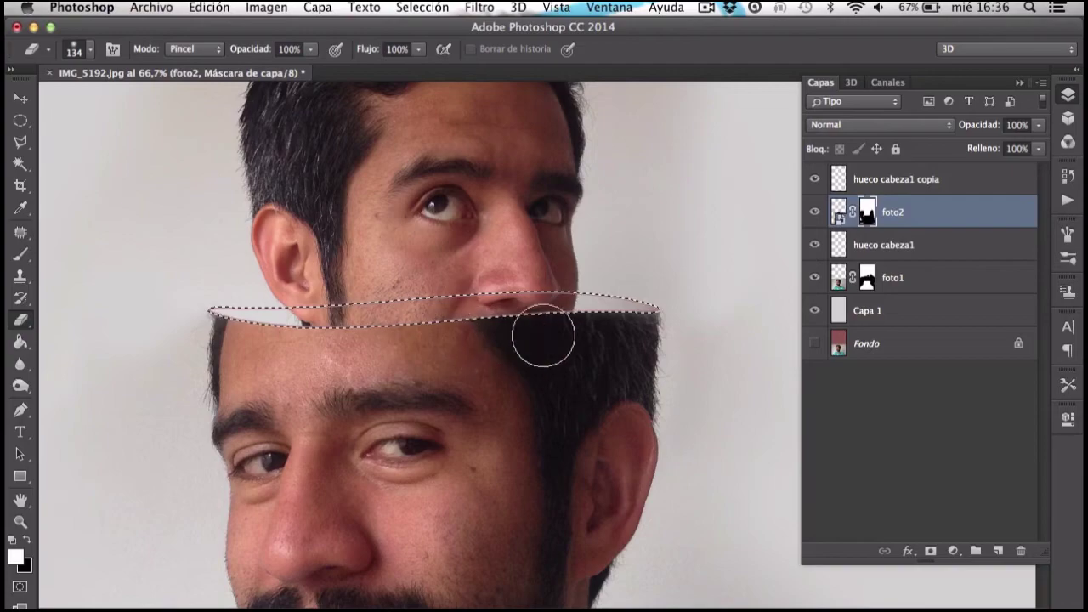
Deselect, zoom to 300% and paint foto2's mask along the seam gap with a tiny brush
key("ctrl+d")
scroll(631, 307, "up", 3)
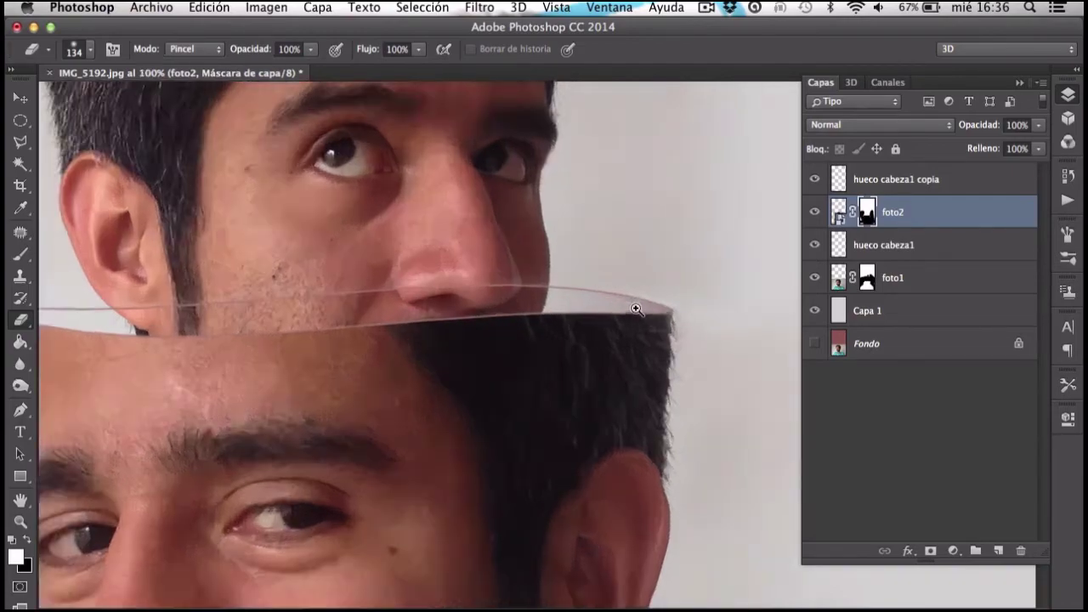
left_click_drag(631, 308, 546, 311)
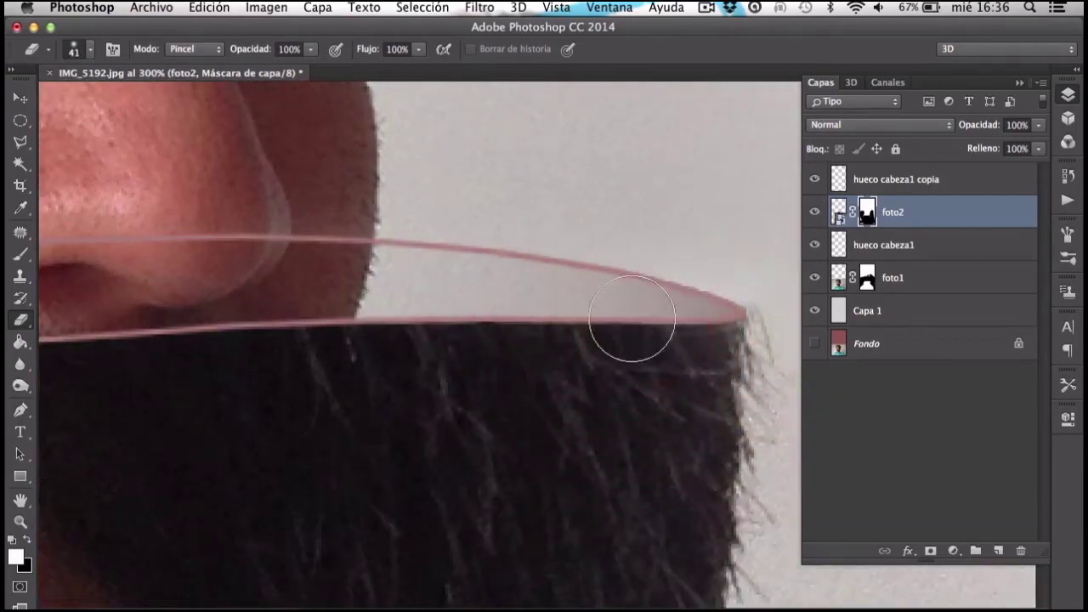
left_click_drag(710, 289, 412, 303)
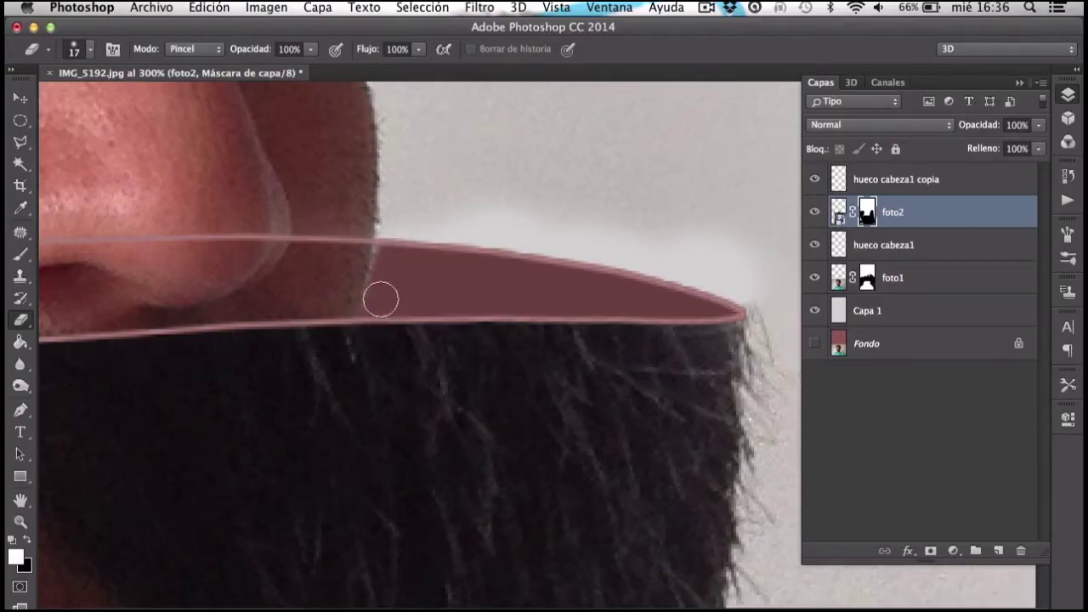
Extend the clean dark band past the ear, toward the jaw and to the left edge
mouse_move(405, 248)
left_mouse_down()
mouse_move(641, 303)
mouse_move(418, 330)
mouse_move(484, 318)
left_mouse_up()
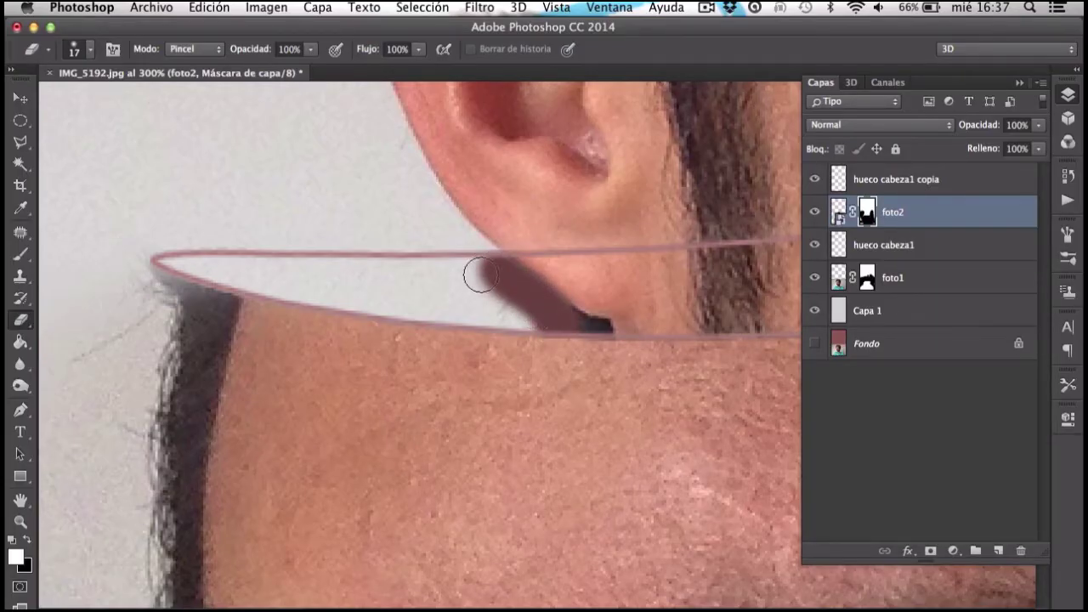
left_click_drag(481, 275, 527, 336)
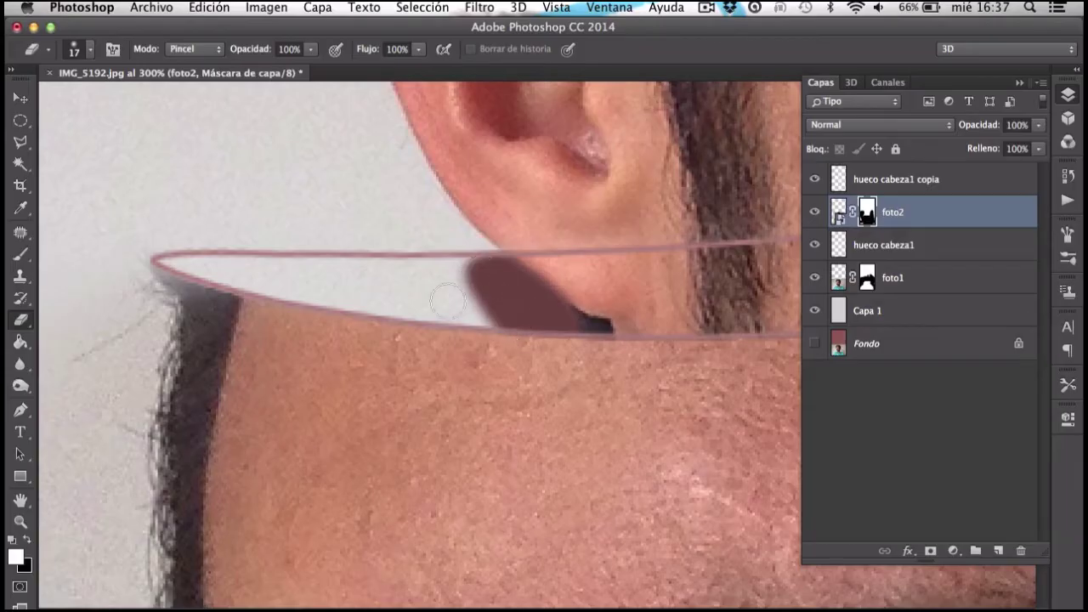
left_click(195, 271, "shift")
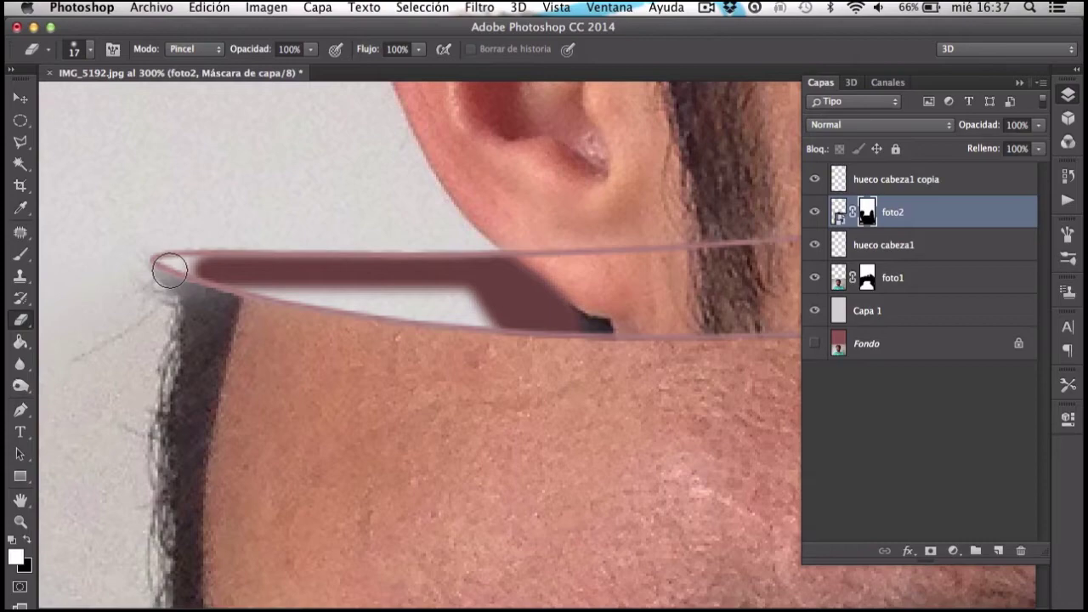
left_click_drag(201, 289, 511, 326)
left_click_drag(406, 286, 236, 284)
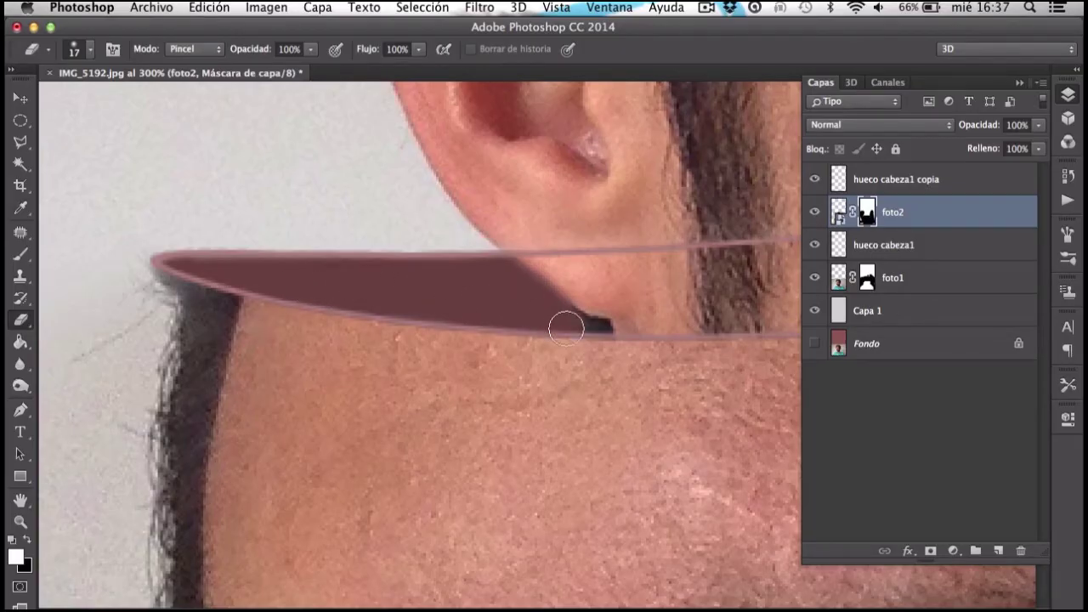
left_click(627, 391, "alt")
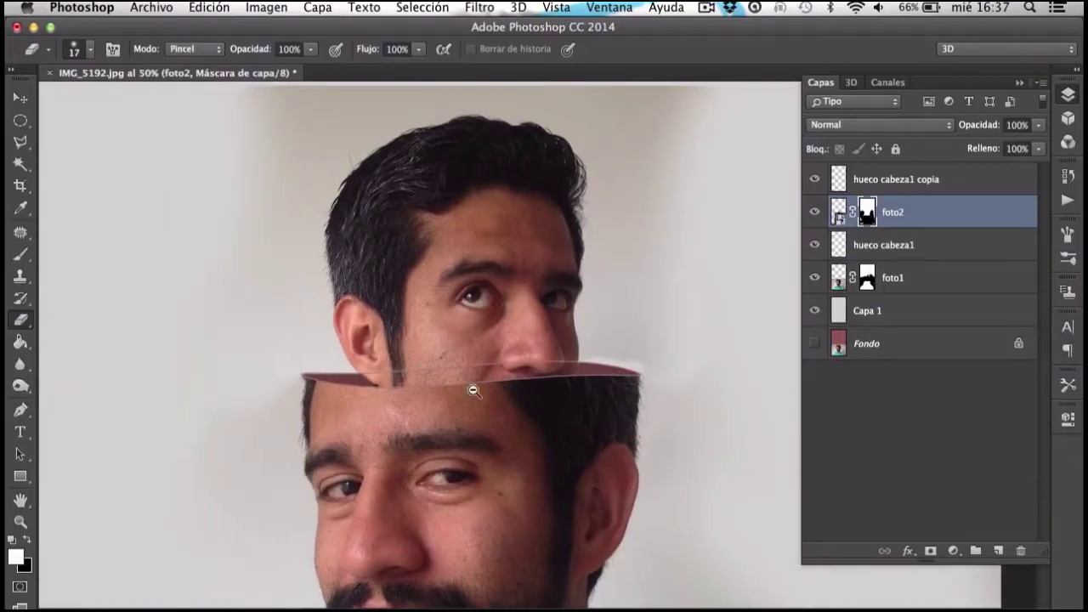
left_click(474, 390, "alt")
Erase the beige background band and halo around foto2's upper head on its mask
key("v")
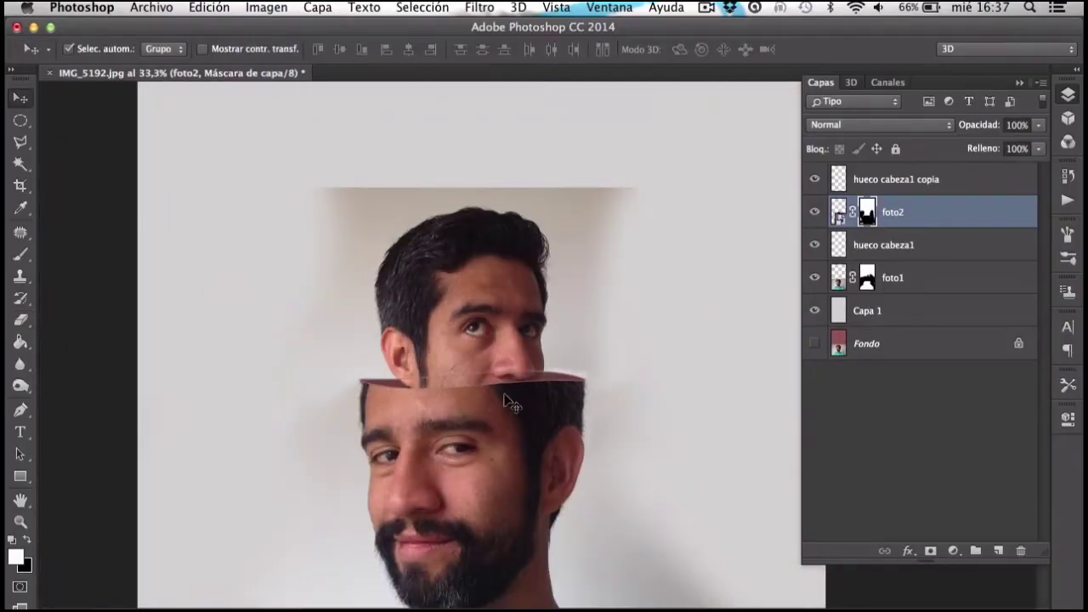
key("e")
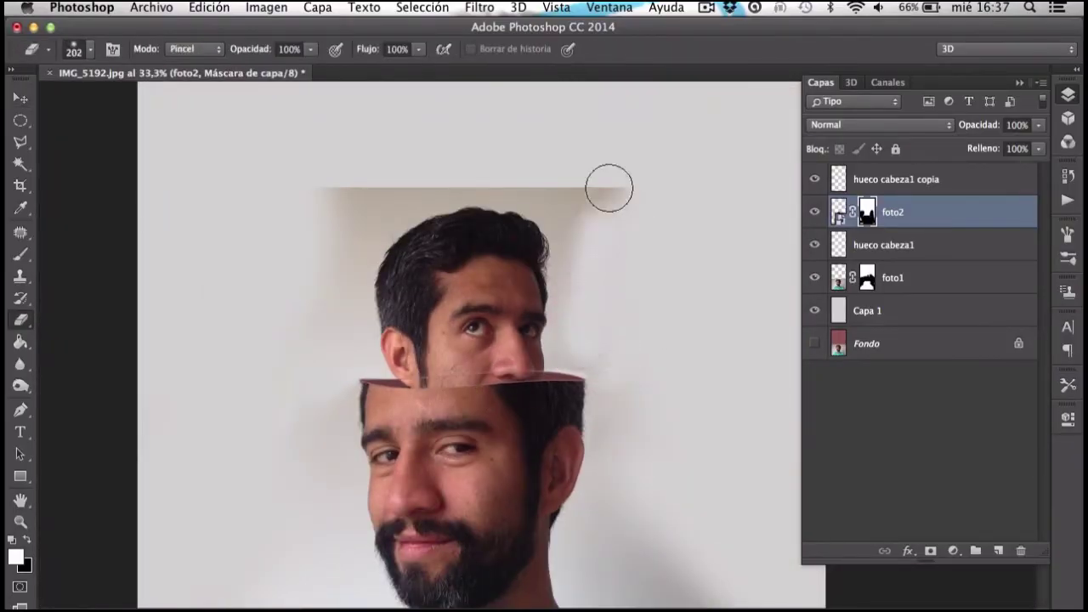
mouse_move(598, 213)
left_mouse_down()
mouse_move(632, 187)
mouse_move(332, 235)
mouse_move(349, 250)
mouse_move(346, 341)
left_mouse_up()
left_click_drag(525, 178, 575, 248)
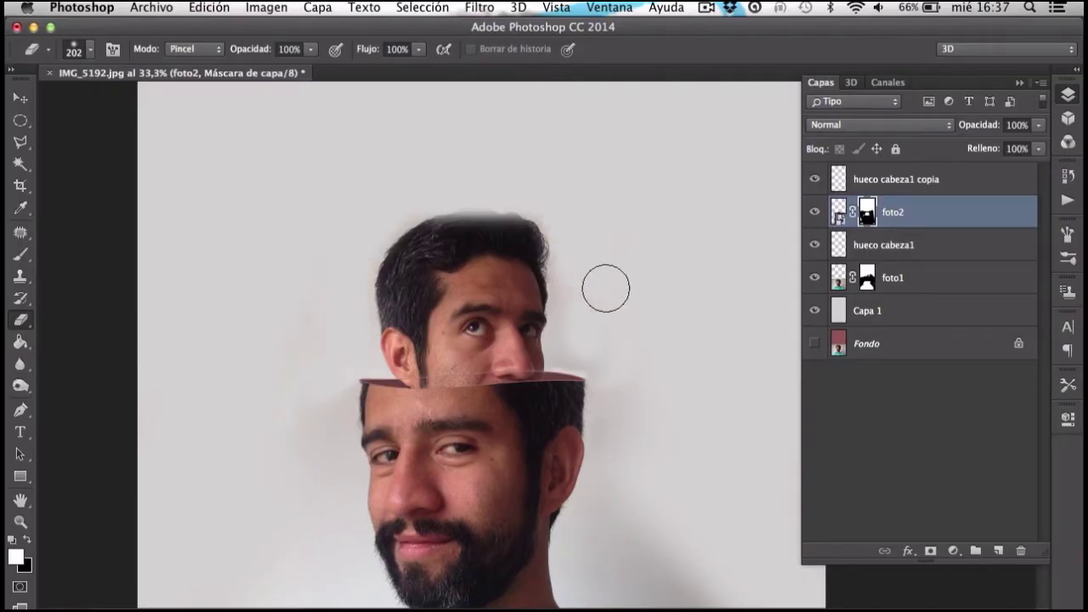
View foto2's mask alone to check its edges, then target foto2's image thumbnail
left_click(506, 388)
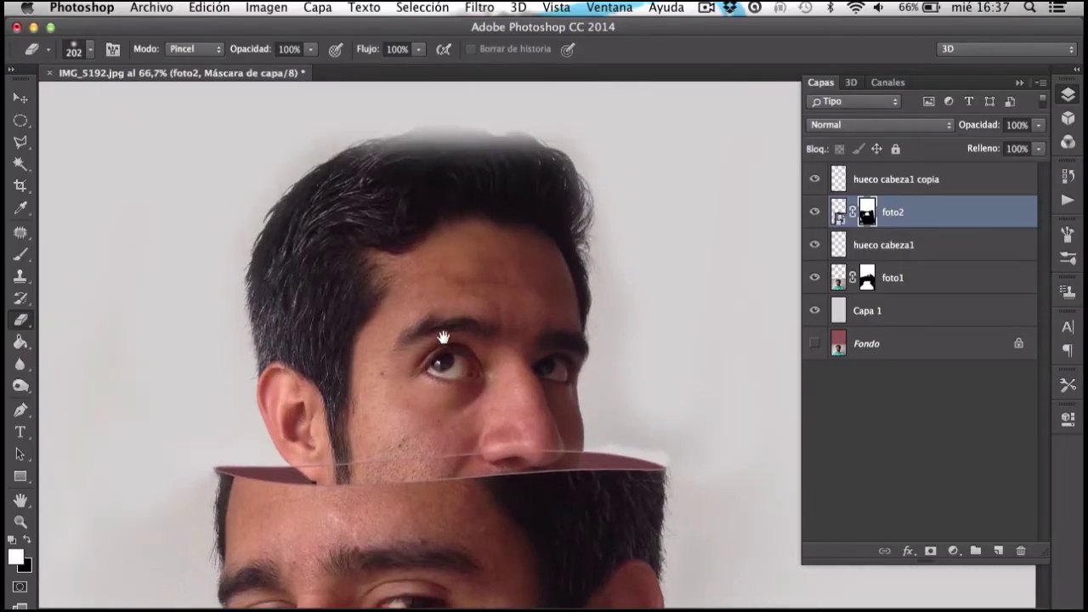
key("v")
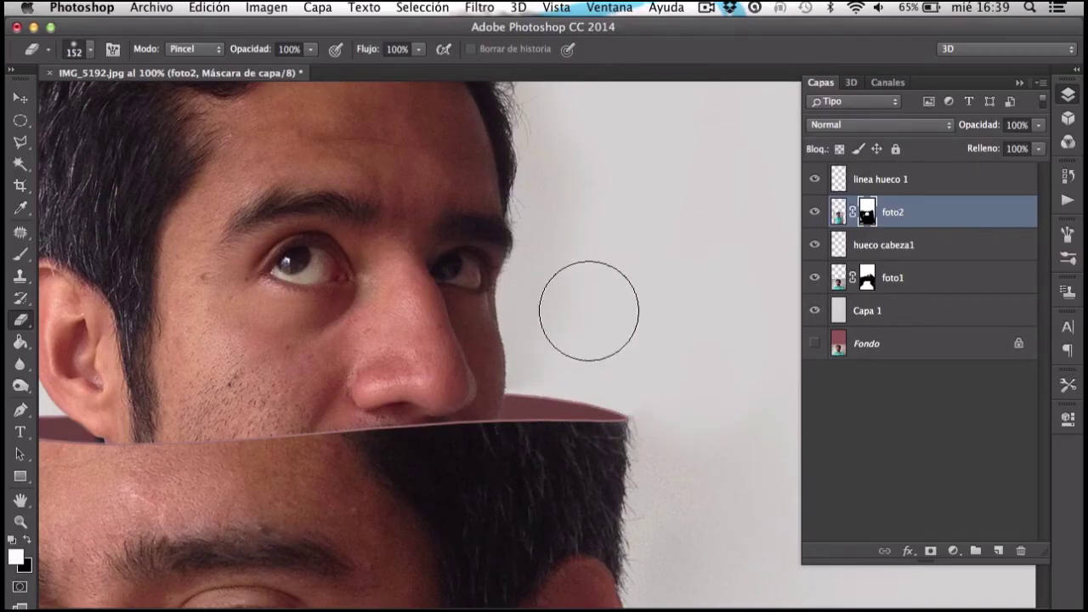
scroll(595, 221, "up", 5)
scroll(715, 182, "down", 3)
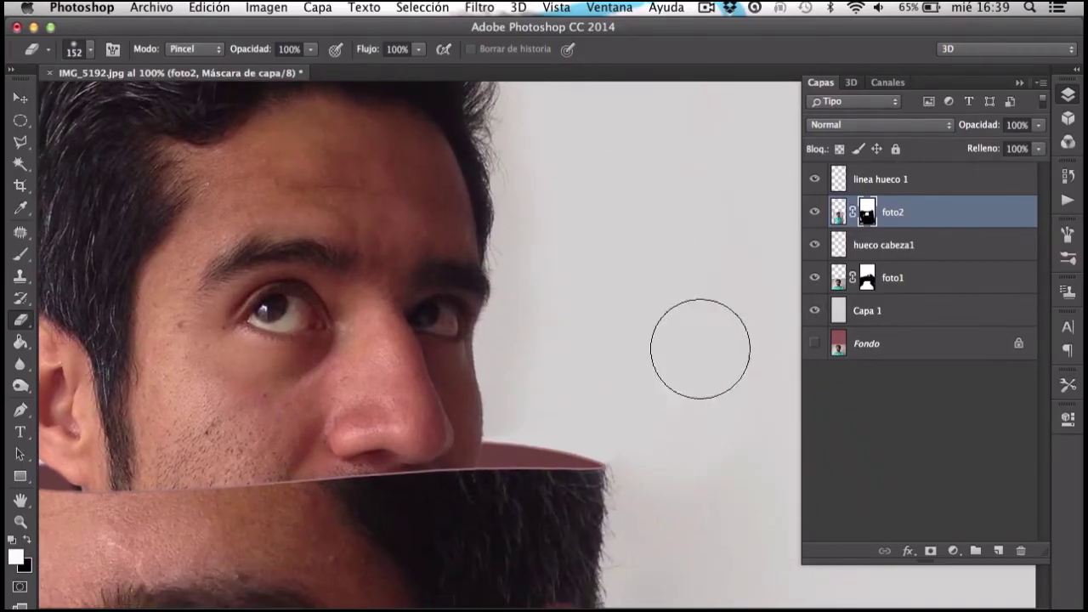
left_click(816, 214, "alt")
left_click(815, 212, "alt")
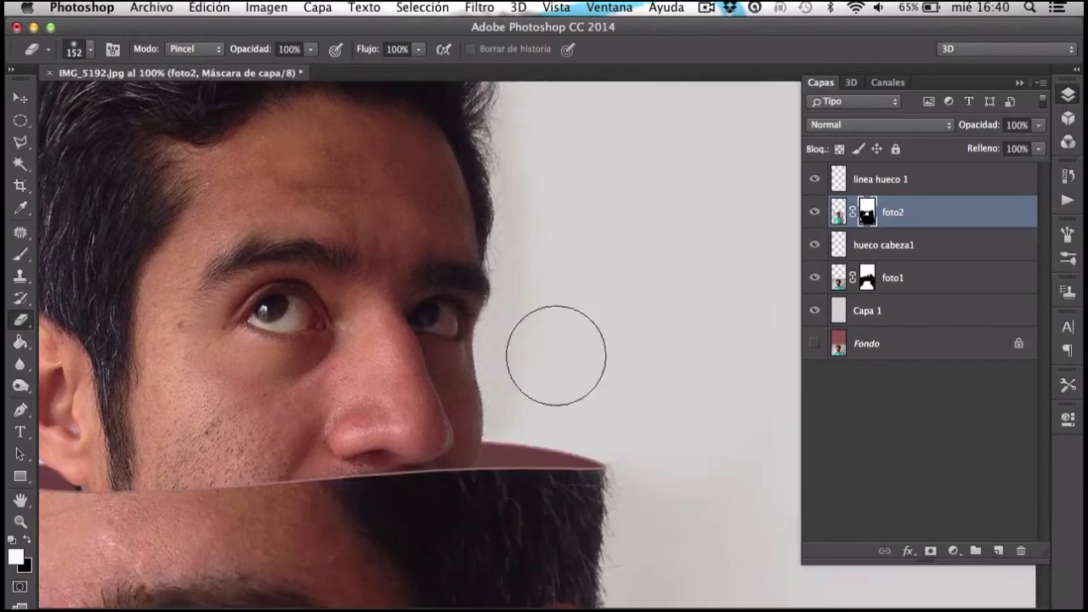
scroll(629, 340, "left", 5)
left_click(815, 212, "alt")
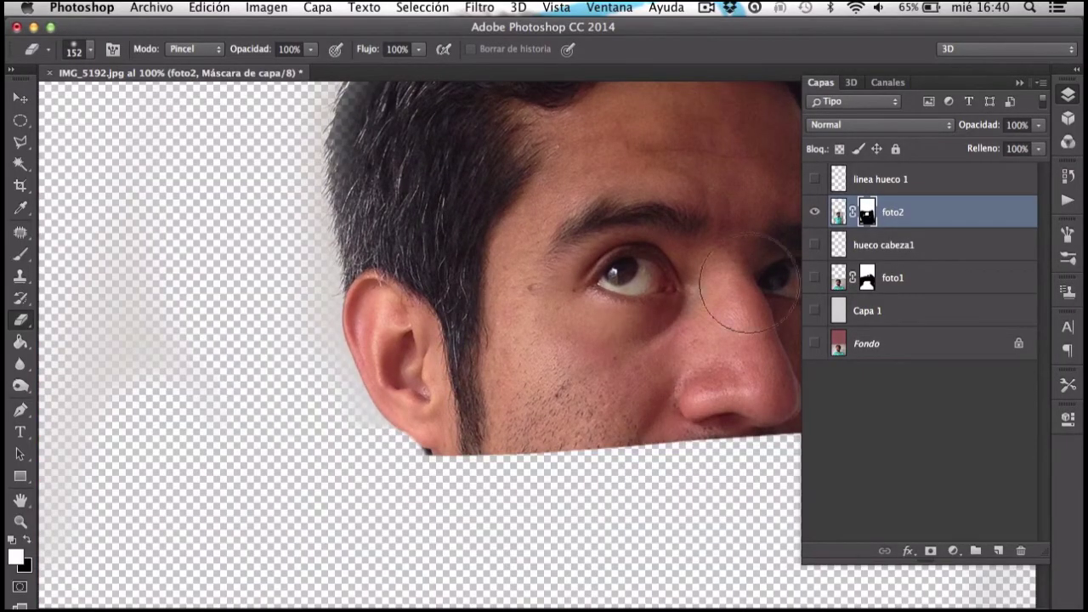
left_click(815, 213, "alt")
scroll(658, 323, "right", 5)
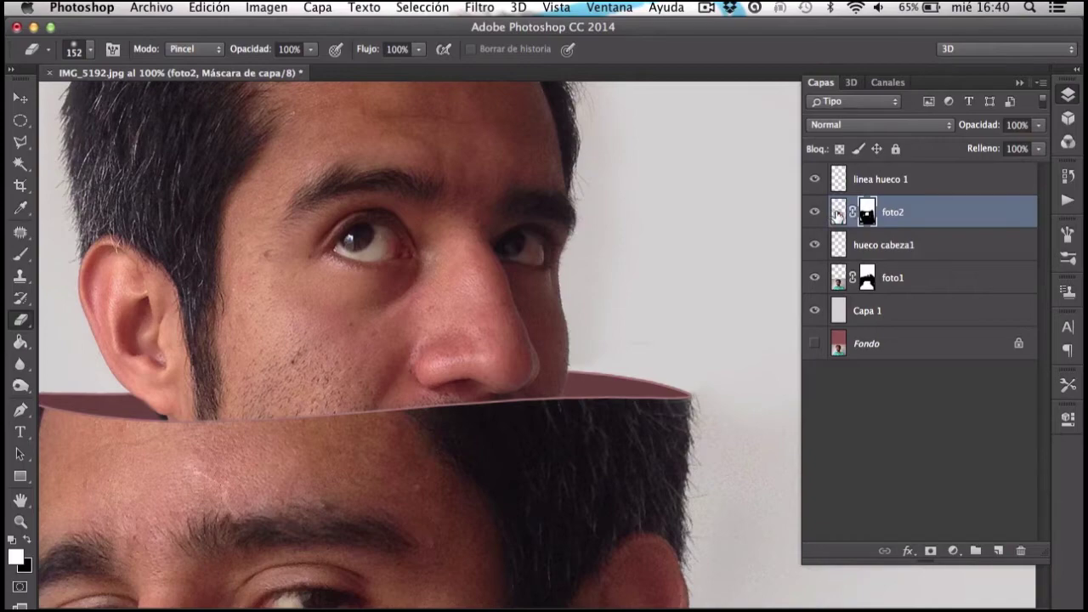
left_click(838, 216)
Select the Burn tool at 30% exposure, trying the Sombras then Iluminaciones range
left_click(21, 385)
left_click(102, 397)
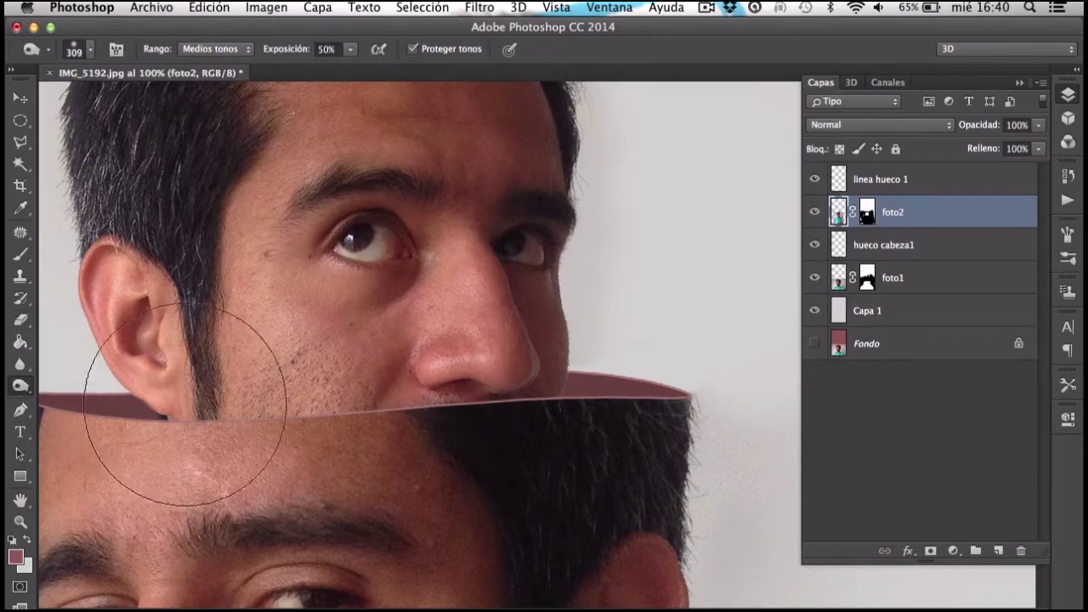
left_click(217, 48)
left_click(202, 36)
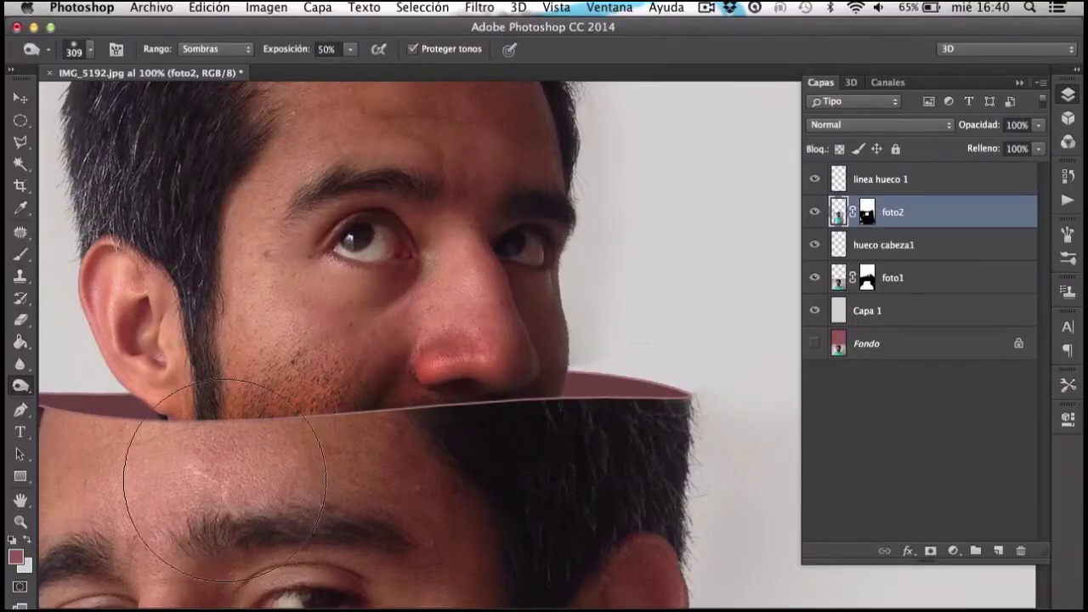
left_click(217, 48)
left_click(213, 74)
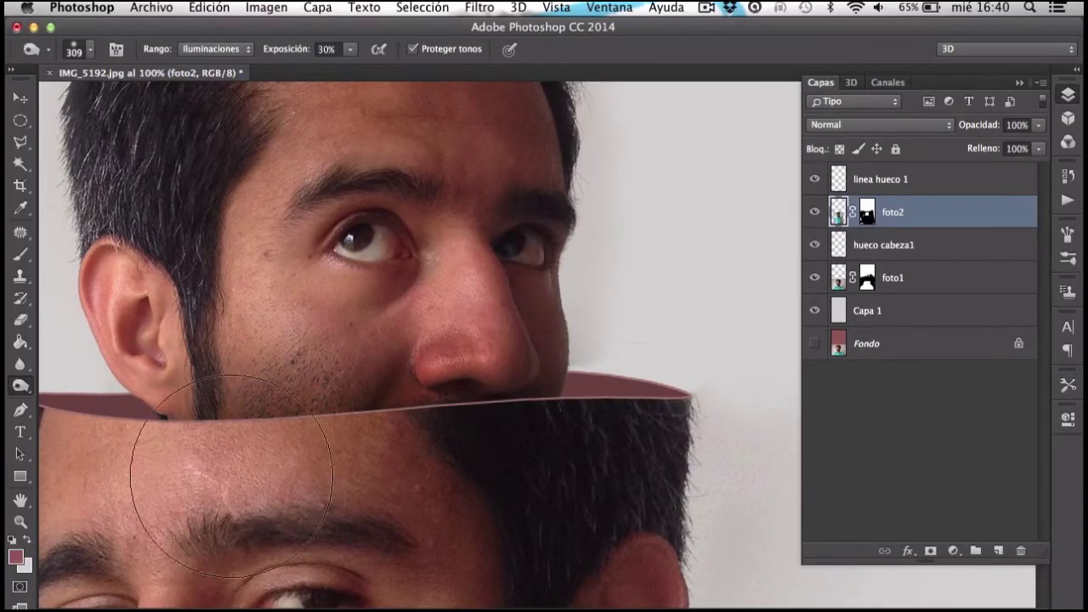
Shrink the burn brush to 168 and set Range to Medios tonos near the band edge
key("super+minus")
key("super+minus")
key("super+minus")
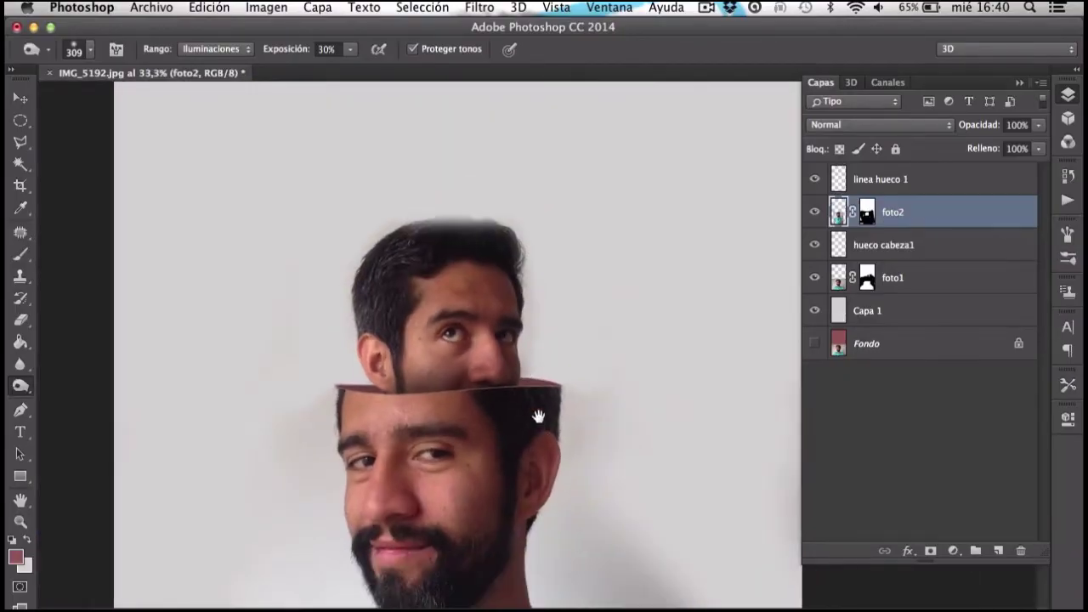
left_click(446, 415)
left_click_drag(450, 408, 413, 406)
left_click(212, 49)
left_click(213, 36)
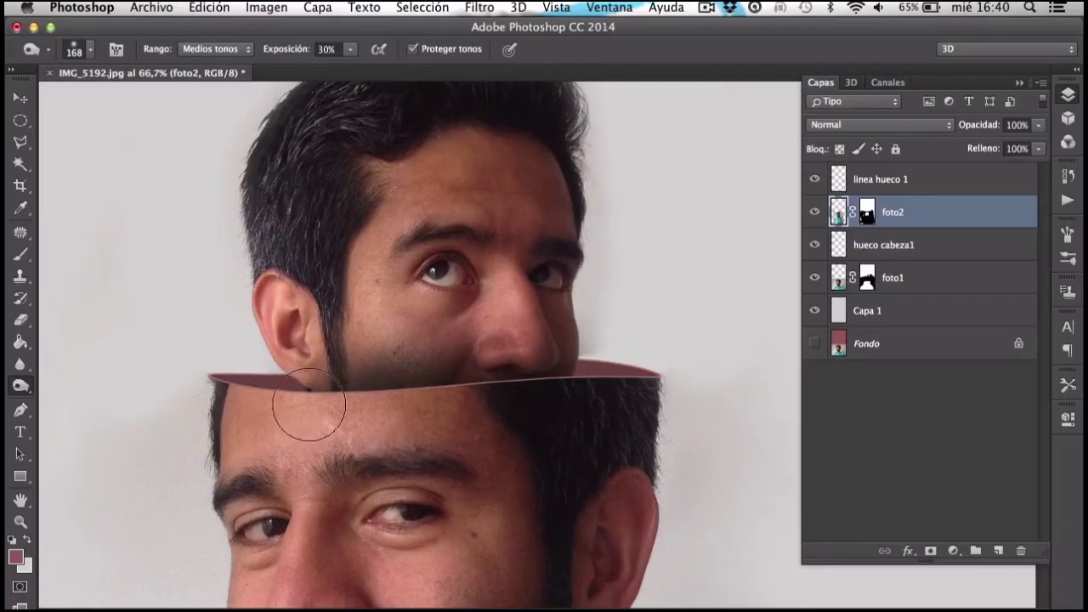
left_click(517, 394, "alt")
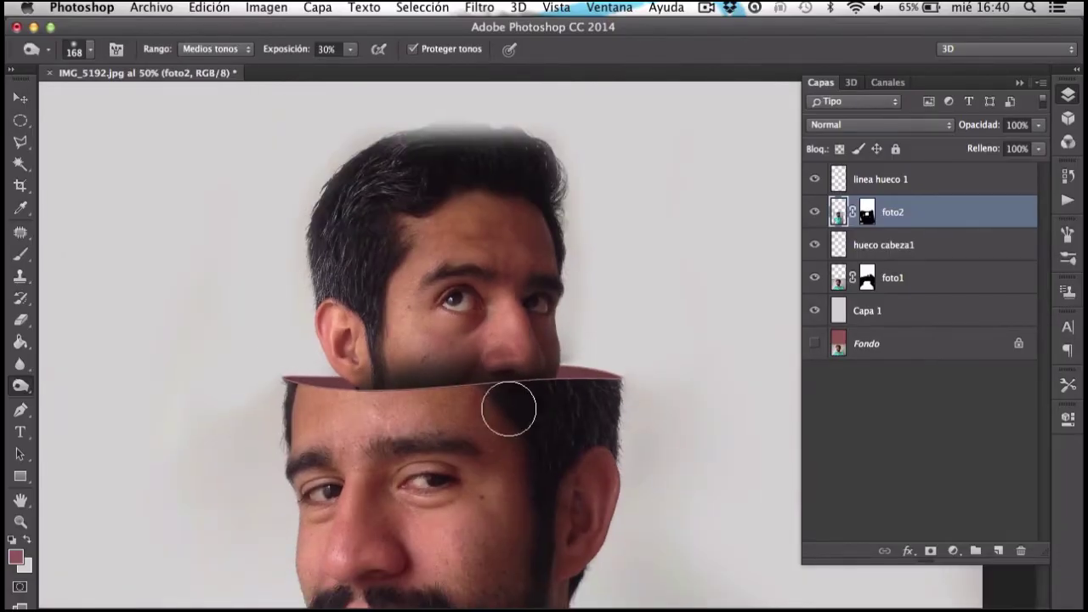
scroll(514, 375, "up", 3)
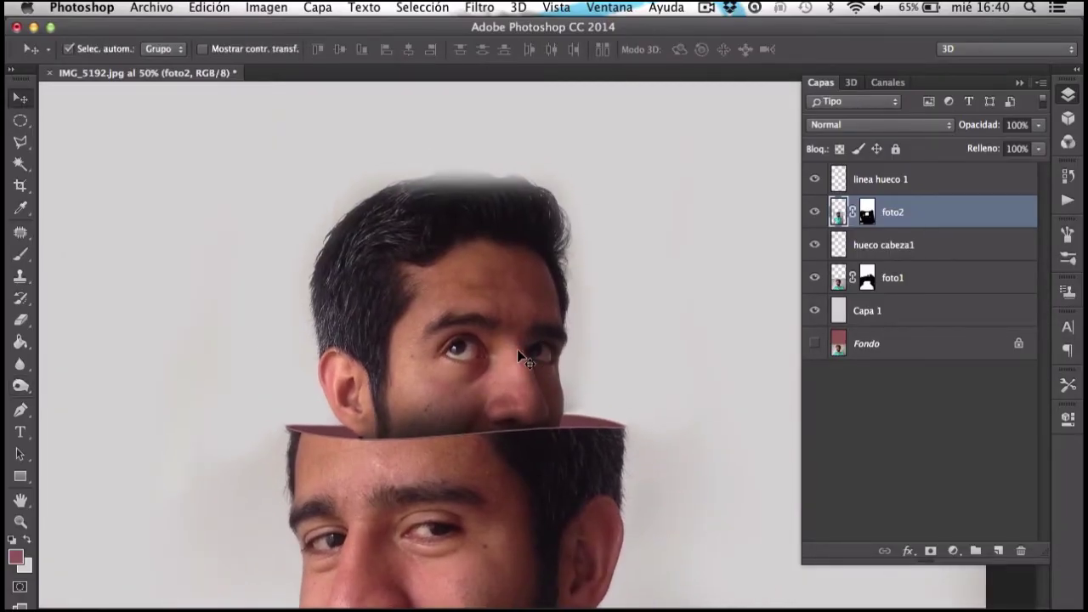
Add a new layer named 'hueco cabeza 2' with the Elliptical Marquee tool ready
key("l")
left_click(23, 121)
scroll(517, 286, "up", 2)
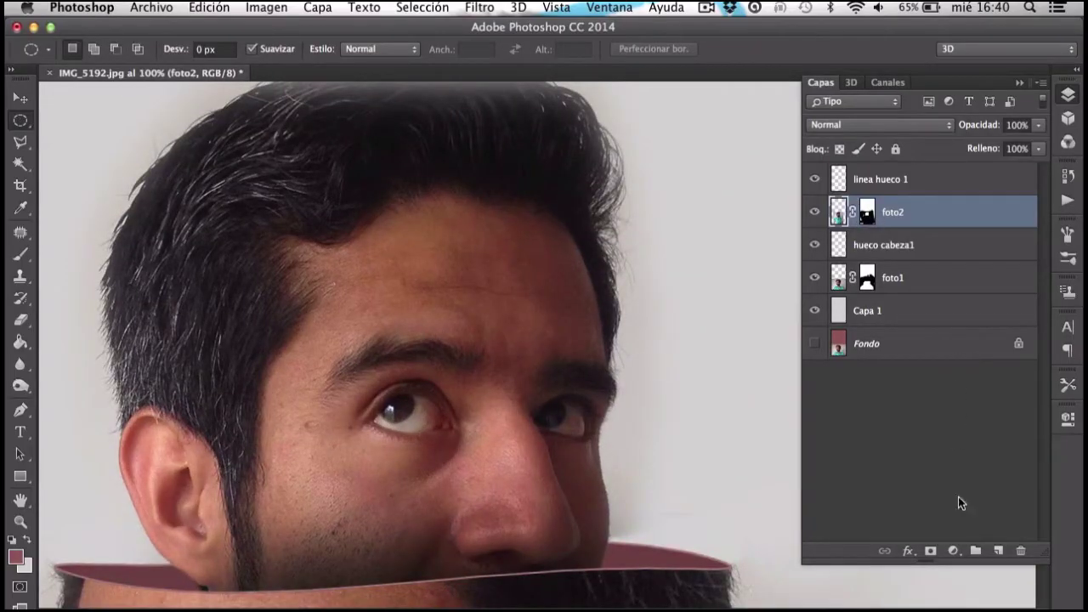
left_click(1000, 551)
type("hueco cabeza 2")
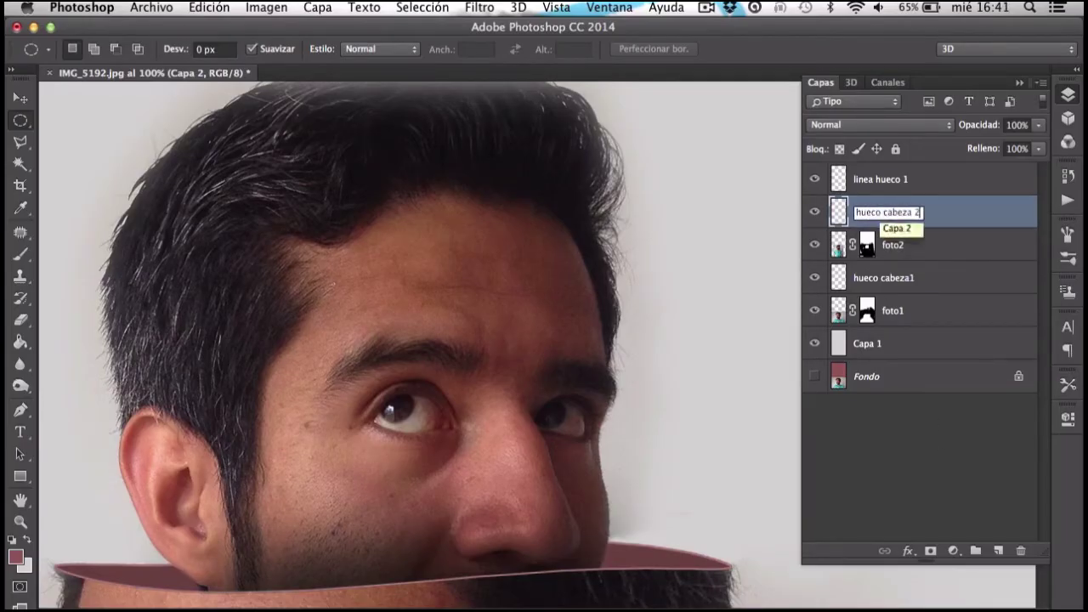
key("Return")
Draw a thin elliptical selection across the forehead, trying a warp and fill
left_click_drag(591, 277, 100, 301)
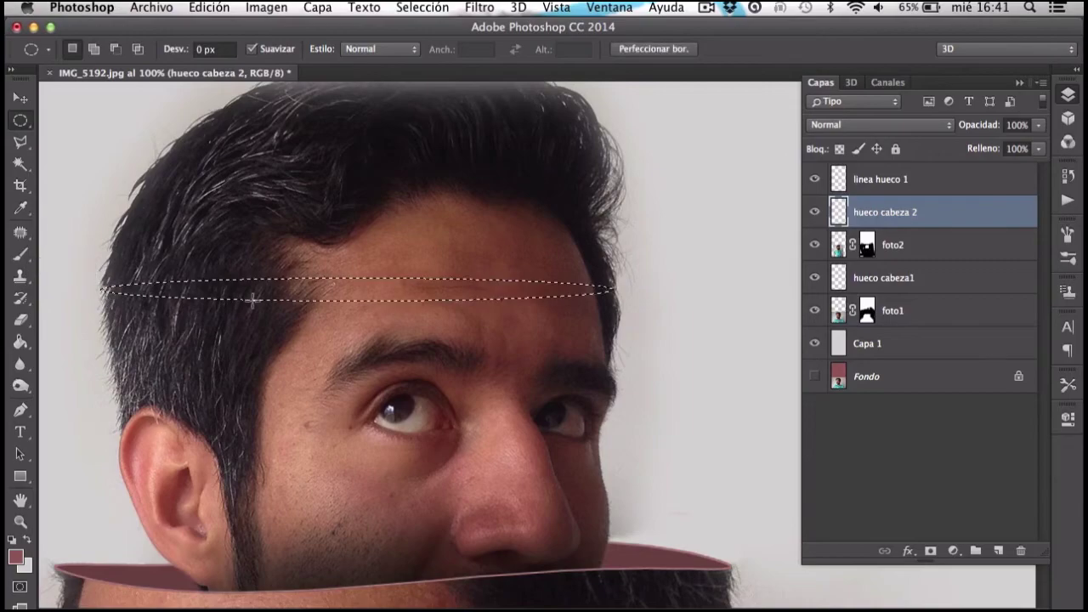
key("g")
left_click(262, 294)
key("x")
key("m")
right_click(384, 293)
left_click(458, 478)
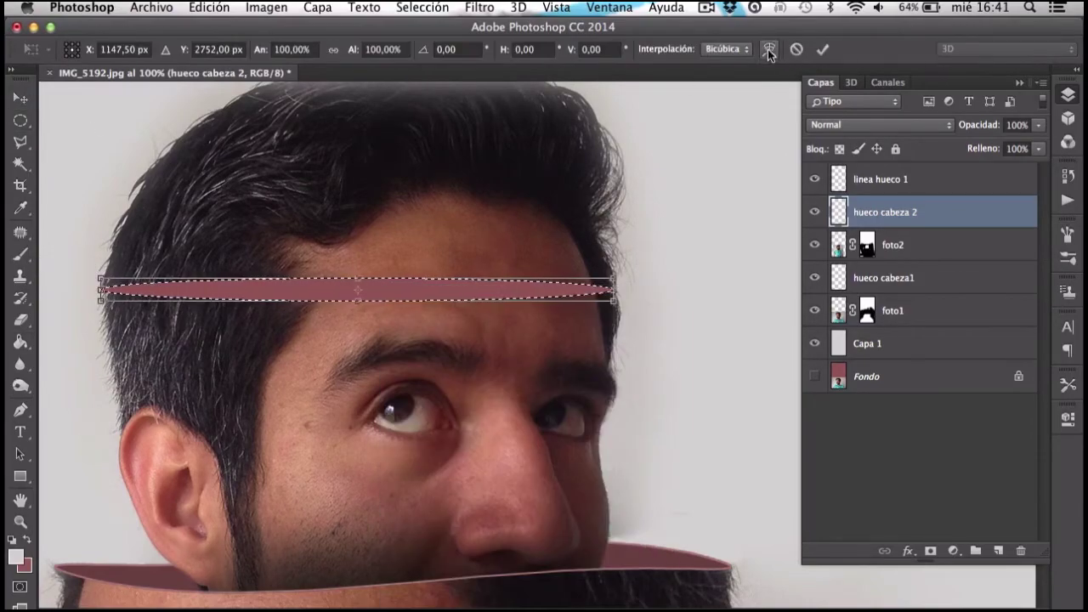
left_click(769, 49)
left_click_drag(224, 281, 224, 269)
left_click(826, 50)
key("Delete")
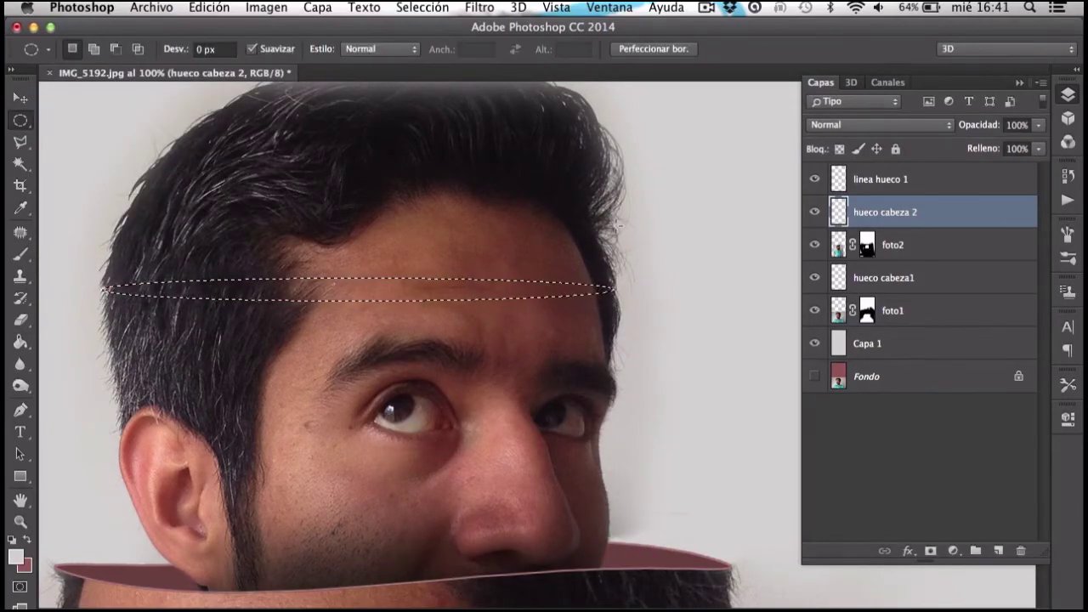
Warp the forehead selection into a flag curve, fill it red, and deselect
key("ctrl+t")
left_click(770, 49)
left_click(229, 49)
left_click(170, 204)
left_click_drag(227, 285, 228, 274)
key("Return")
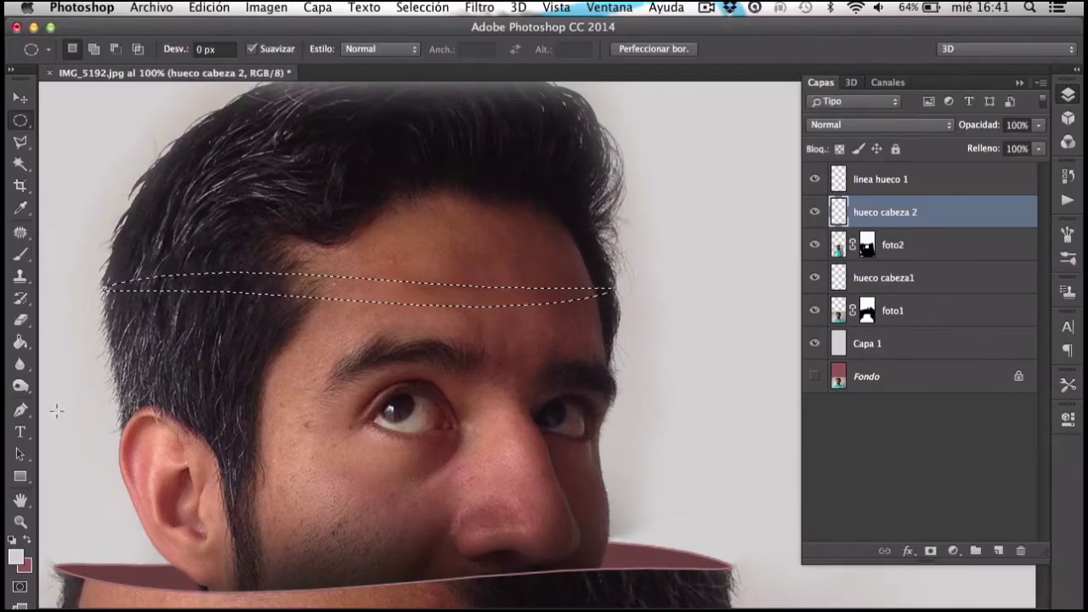
key("g")
left_click(357, 289)
key("v")
left_click(422, 7)
Erase foto2's mask above the new forehead band, then zoom out to 50%
left_click(438, 43)
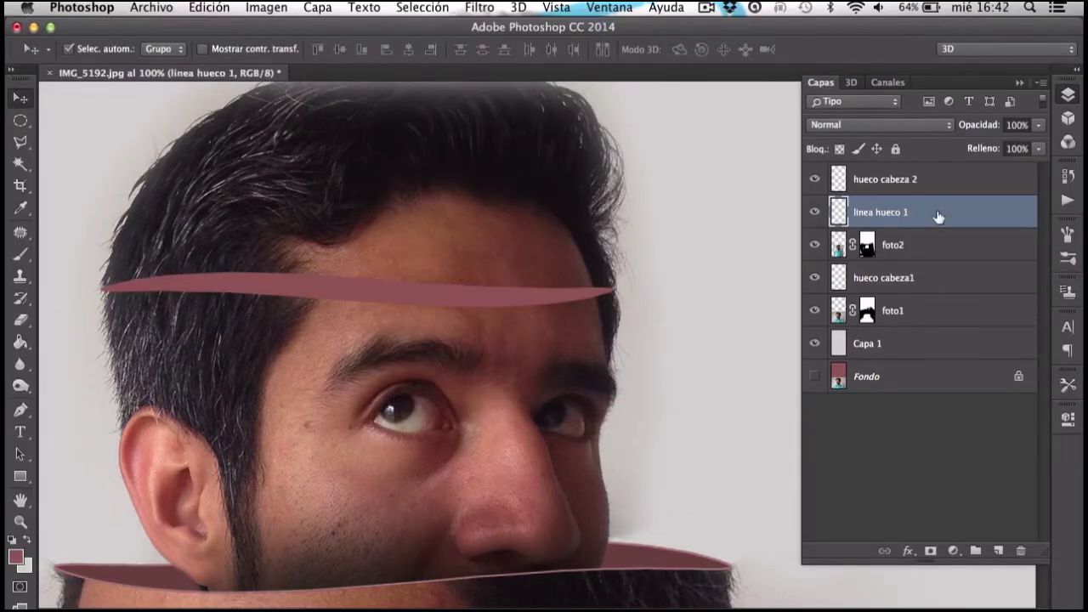
left_click(888, 244)
key("e")
right_click(629, 208)
left_click_drag(656, 315, 128, 348)
key("ctrl+minus")
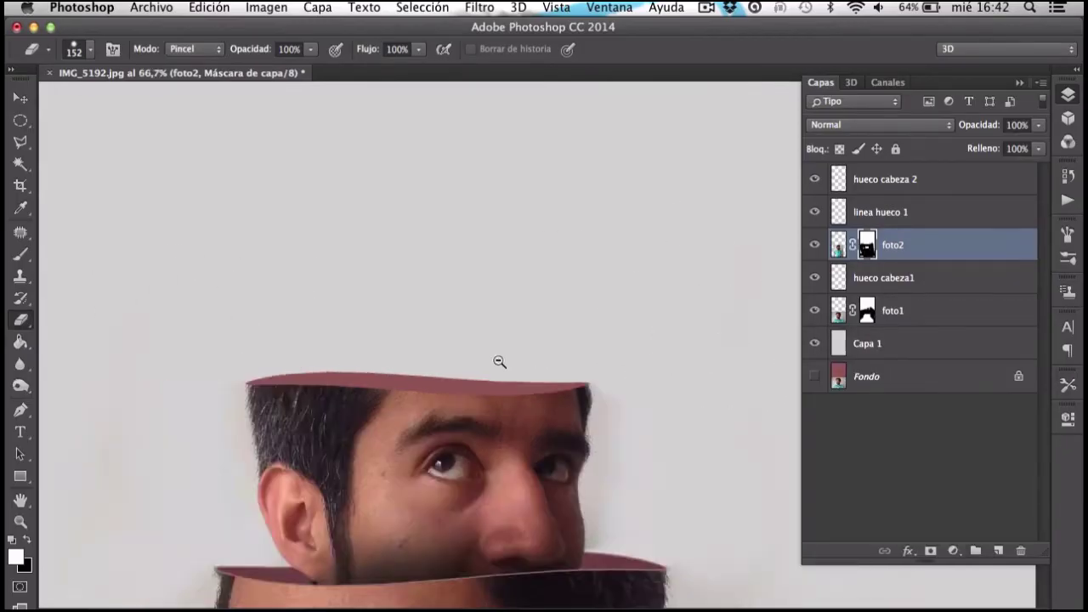
key("ctrl+minus")
On the hueco cabeza1 layer, set the Burn tool range to Sombras
key("v")
left_click(475, 223)
left_click(238, 464)
key("o")
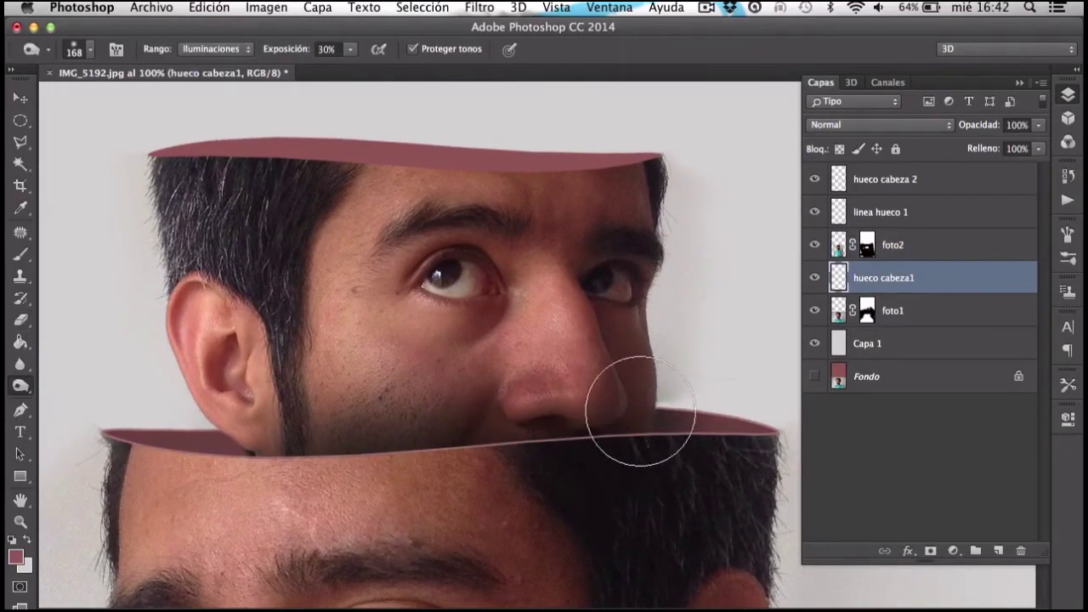
left_click(213, 48)
left_click(206, 23)
key("ctrl+minus")
Place IMG_5196 and scale it down proportionally to about 64%
key("v")
left_click_drag(794, 145, 502, 322)
mouse_move(769, 336)
left_mouse_down()
mouse_move(644, 273)
mouse_move(557, 267)
mouse_move(627, 214)
mouse_move(628, 232)
left_mouse_up()
left_click_drag(595, 327, 581, 339)
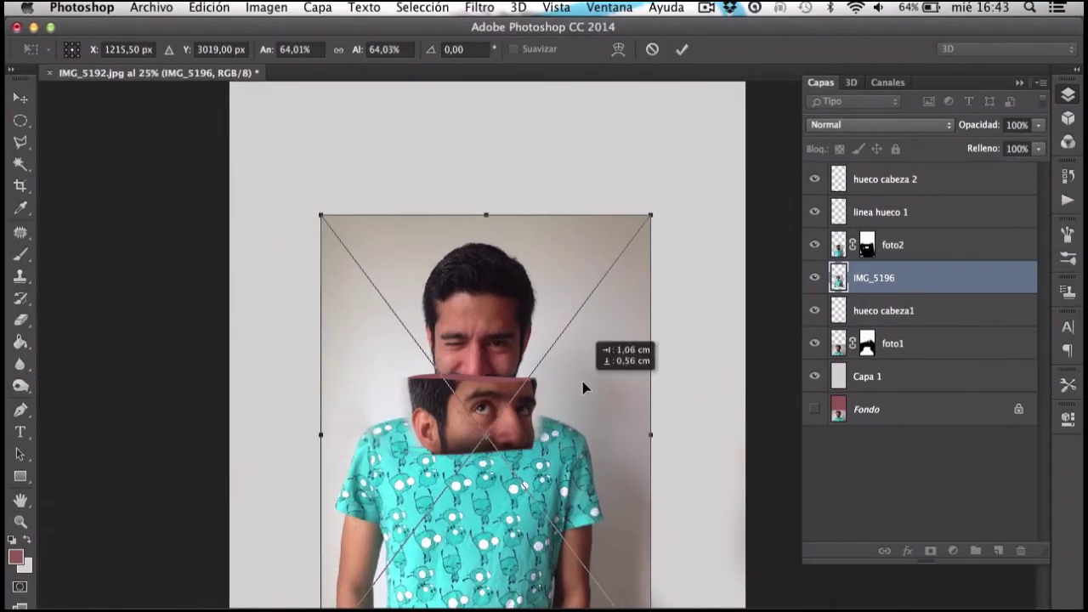
Commit IMG_5196, move it to the top, rename it 'foto3' and add a mask
key("Return")
left_click_drag(935, 277, 918, 174)
double_click(886, 179)
type("foto3")
key("Return")
left_click(930, 551)
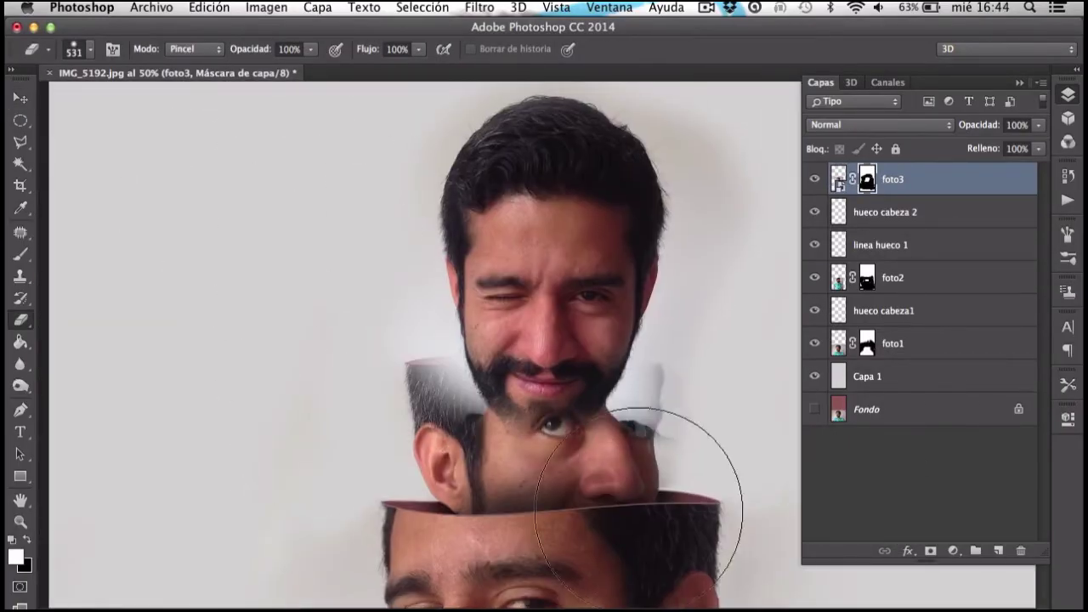
Shrink the brush to 141 and mask out foto3's mouth area in black
left_click_drag(486, 413, 442, 413)
key("x")
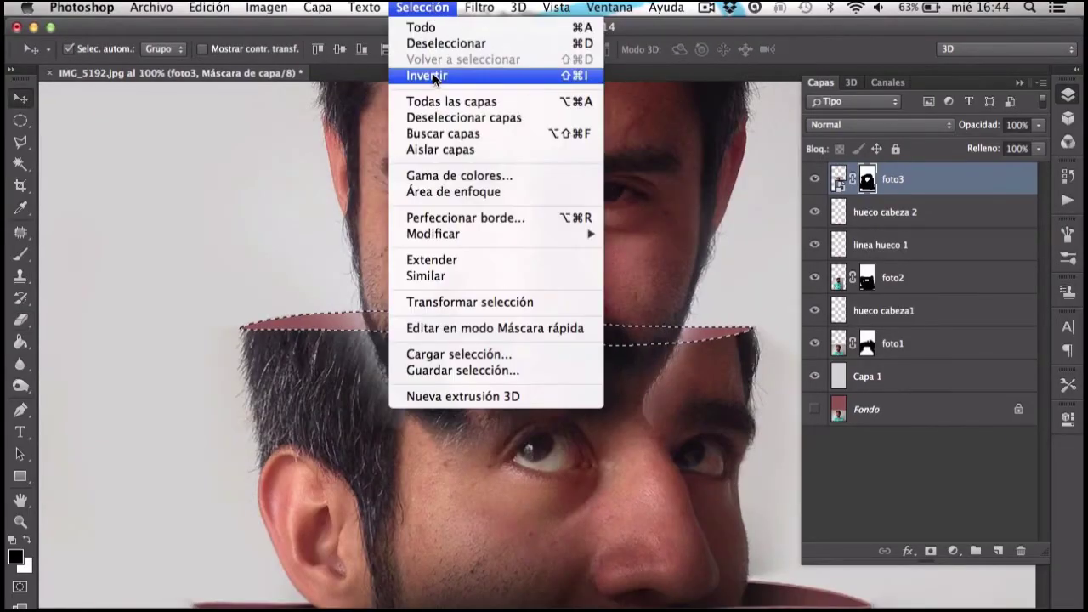
left_click_drag(680, 383, 474, 389)
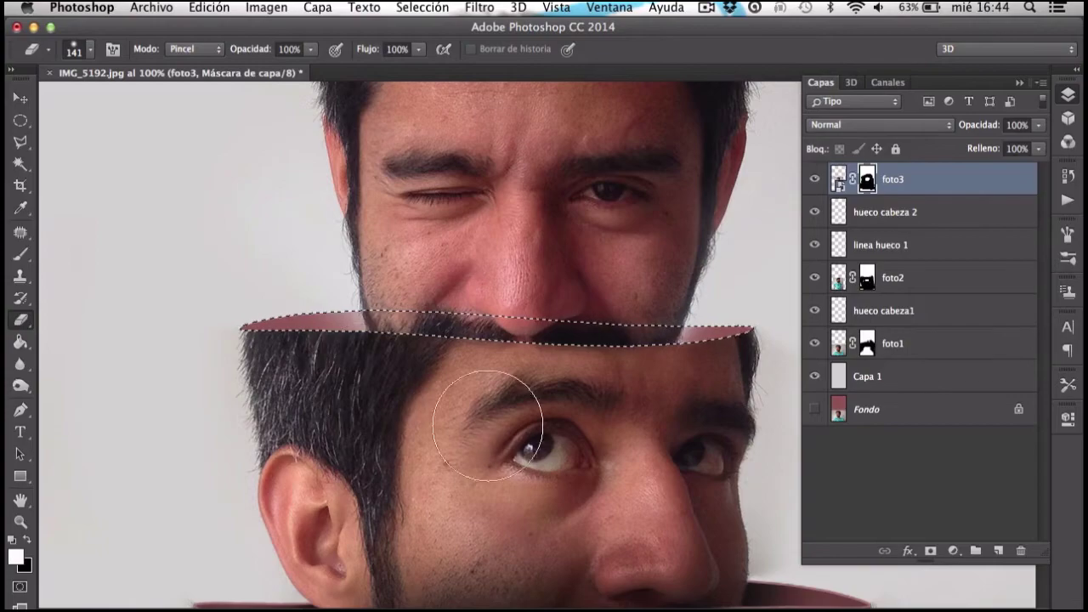
scroll(642, 319, "up", 5)
scroll(547, 243, "down", 8)
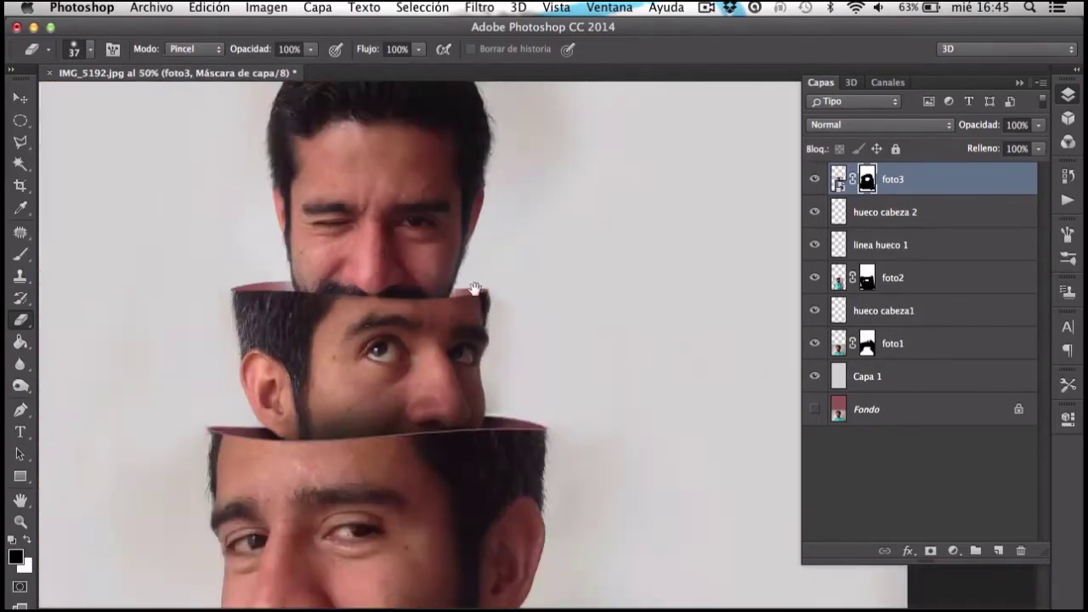
scroll(437, 279, "up", 8)
Swap paint colours and resize the brush while checking foto3's chin against the band
key("x")
right_click(437, 280)
left_click(413, 292)
scroll(430, 236, "down", 3)
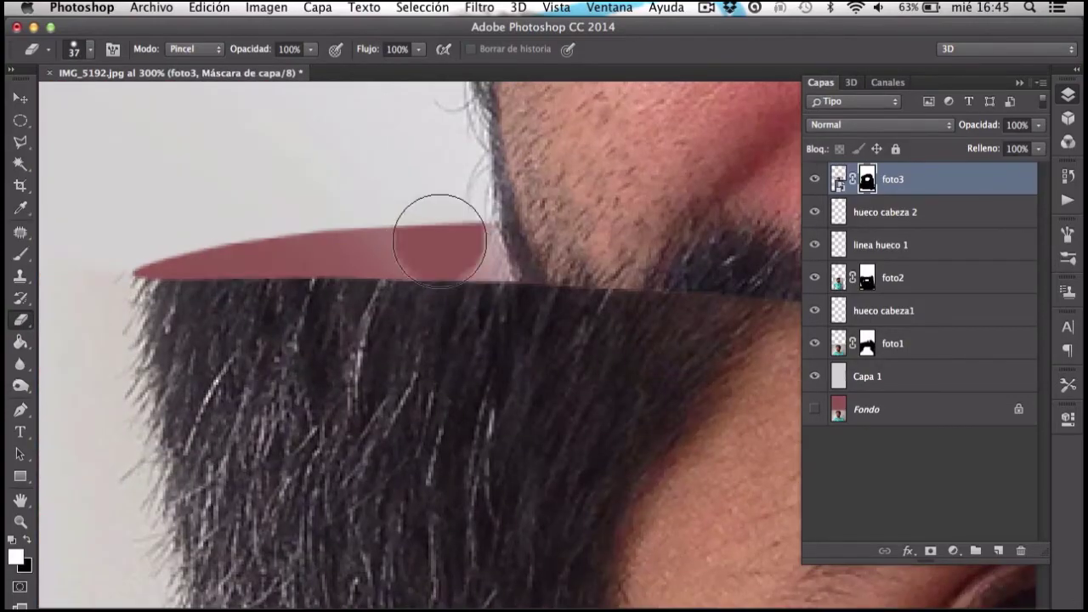
scroll(477, 299, "down", 2)
scroll(389, 352, "down", 3)
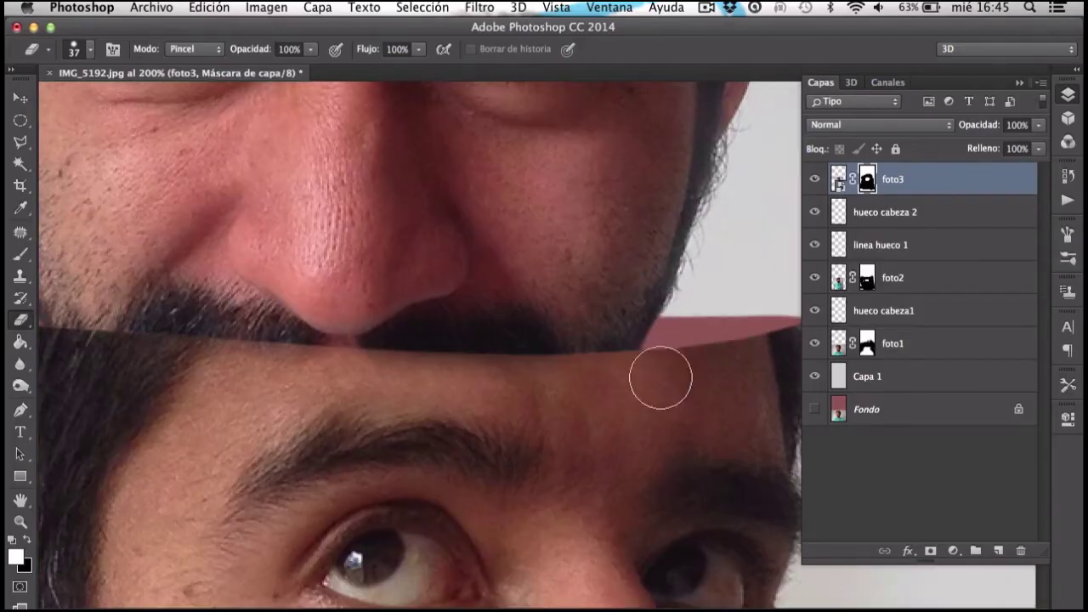
scroll(660, 376, "down", 3)
scroll(499, 437, "up", 3)
right_click(625, 320)
key("Escape")
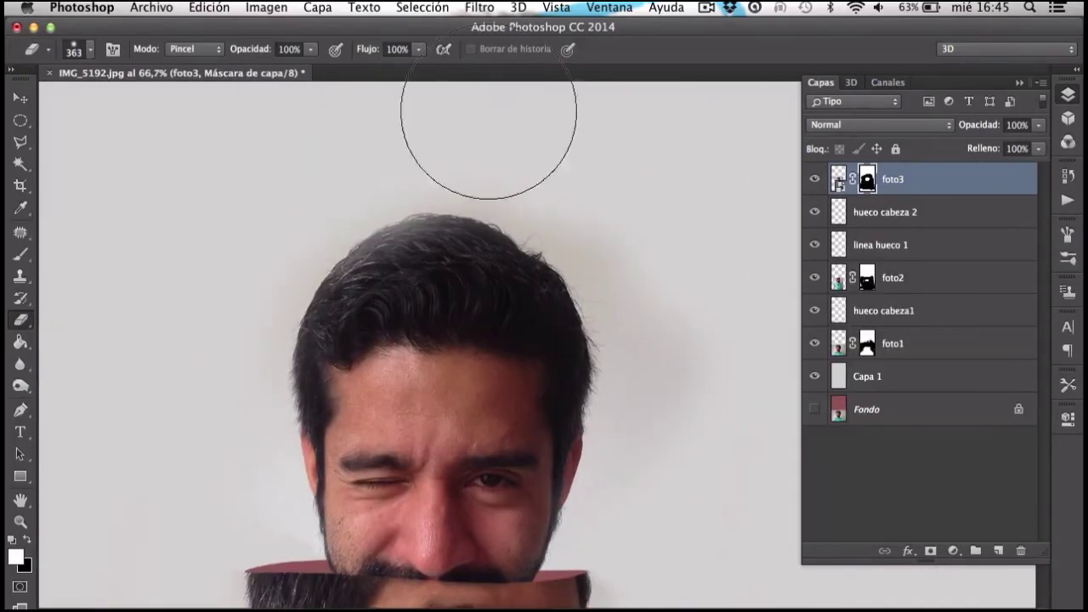
key("v")
Refine foto3's mask at the hairline, then duplicate the hueco cabeza 2 band layer
left_click(838, 179)
right_click(933, 178)
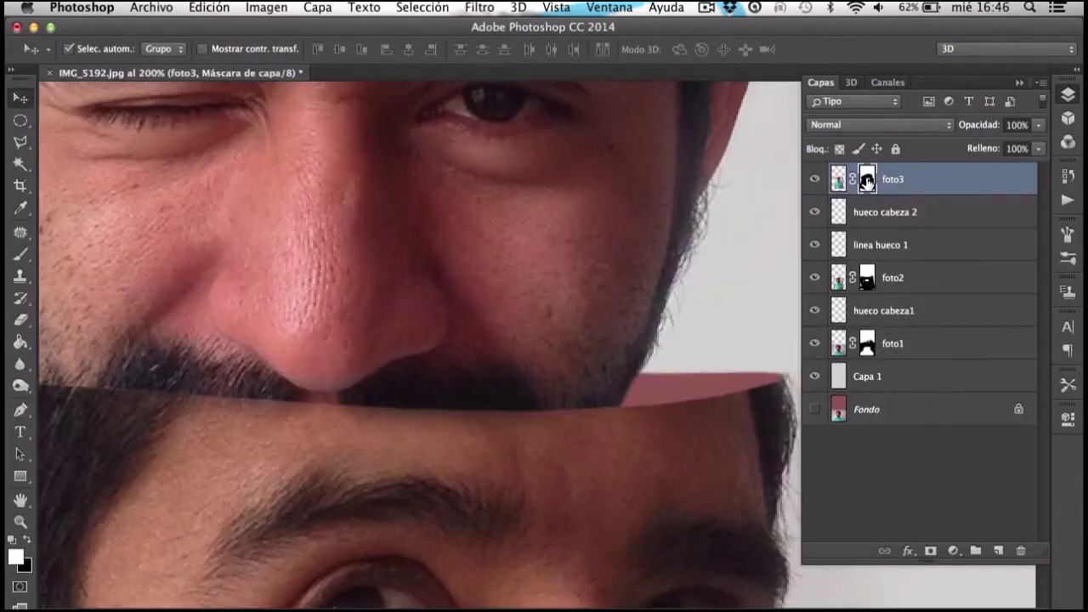
key("e")
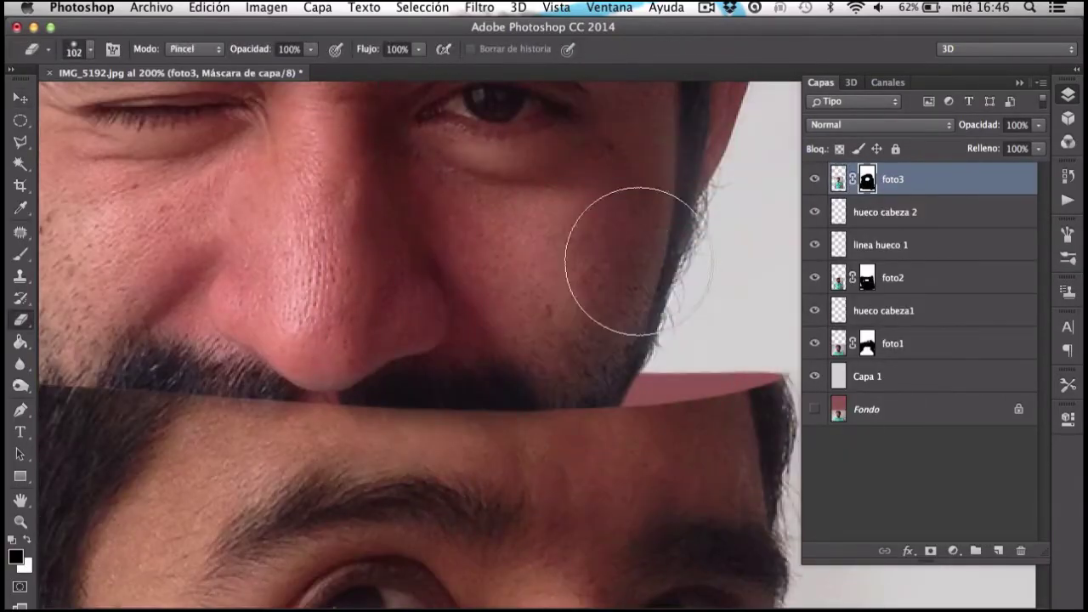
left_click_drag(619, 255, 584, 405)
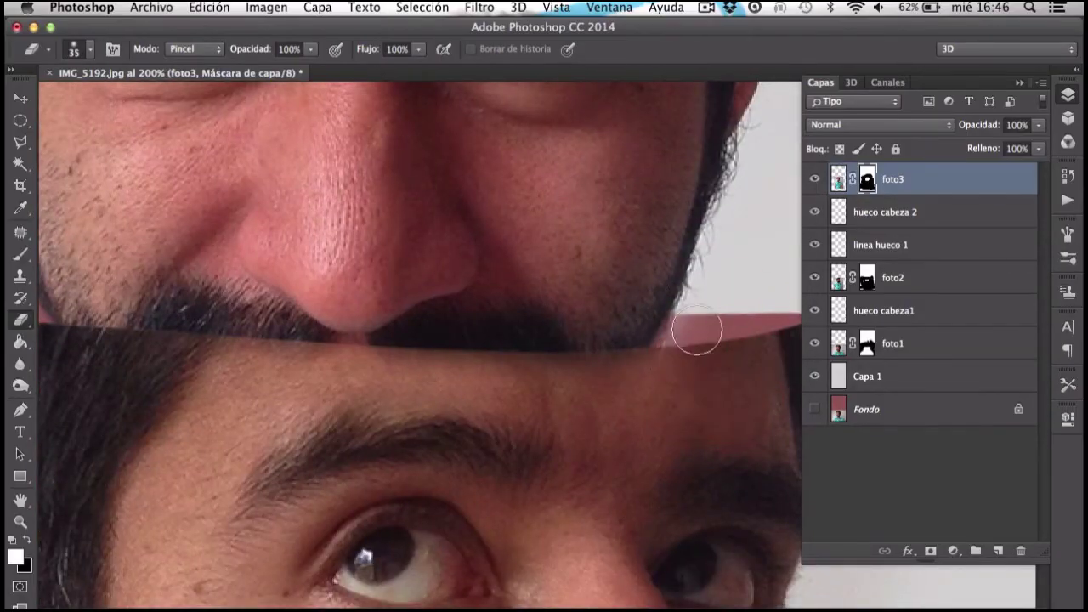
right_click(705, 323)
key("Escape")
key("x")
left_click(839, 211, "ctrl")
scroll(747, 351, "right", 3)
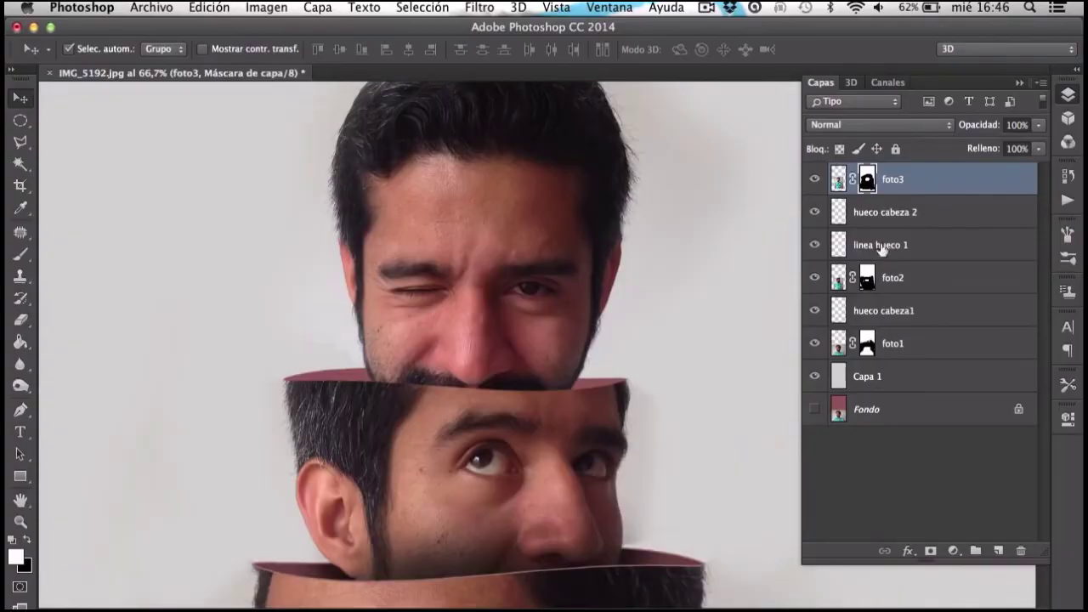
key("ctrl+j")
Contract the band selection and raise Luminosidad to slightly brighten the copied band
left_click(593, 314)
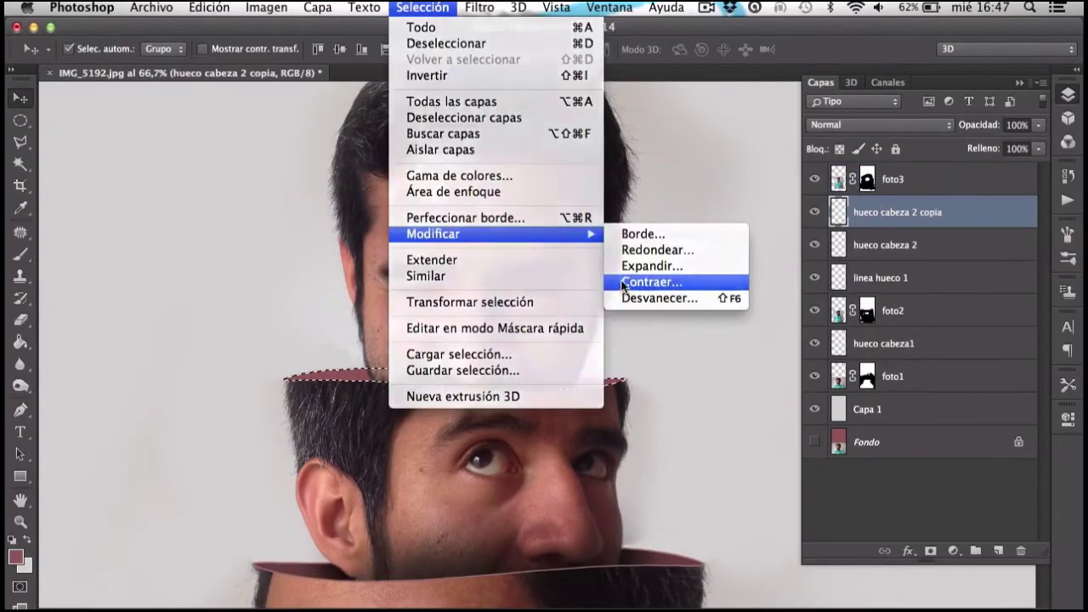
left_click(266, 7)
left_click(577, 144)
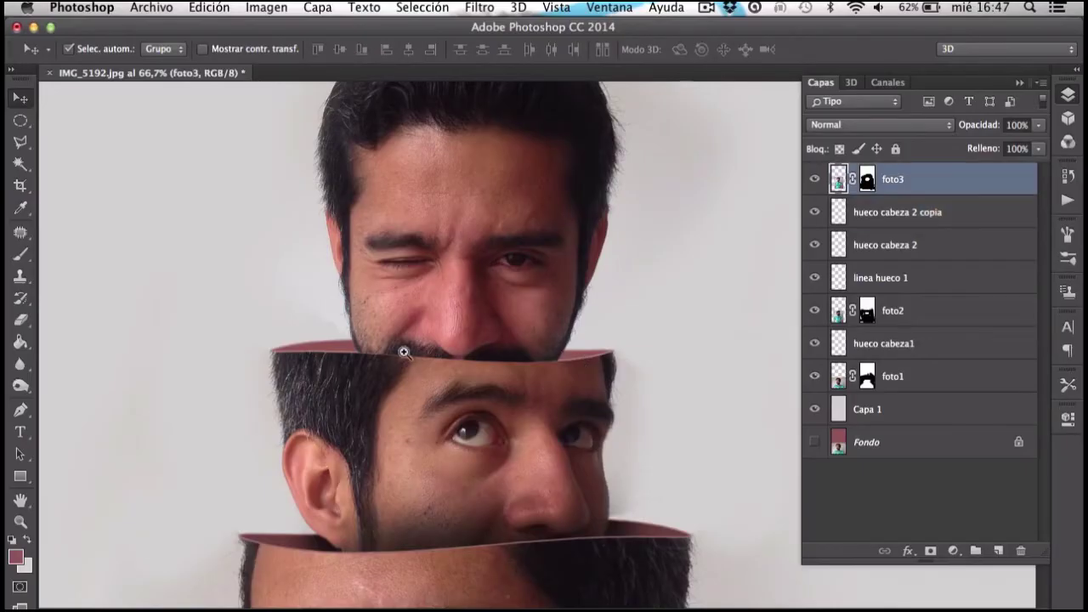
Set up a ~137 px Burn brush on Sombras, then Medios tonos, working on hueco cabeza 2
left_click_drag(404, 351, 421, 351)
key("o")
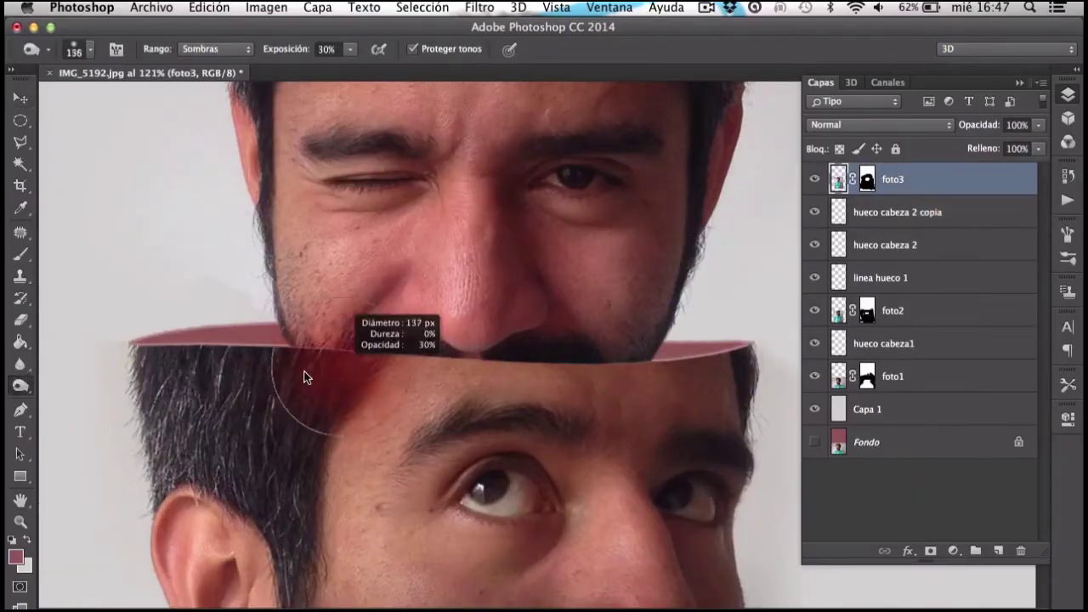
left_click(217, 48)
left_click(204, 35)
key("alt+bracketleft")
key("alt+bracketleft")
left_click(217, 48)
left_click(219, 60)
Move hueco cabeza 2 copia to the top of the layer stack and erase parts of it
mouse_move(898, 212)
left_mouse_down()
mouse_move(911, 198)
mouse_move(901, 174)
left_mouse_up()
key("e")
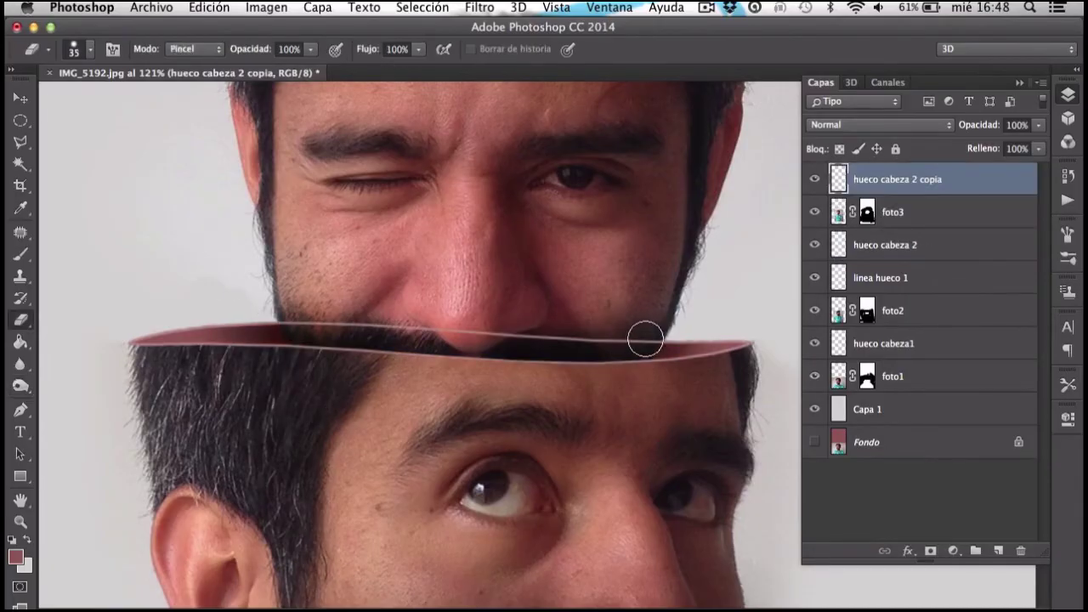
scroll(429, 400, "down", 4)
key("v")
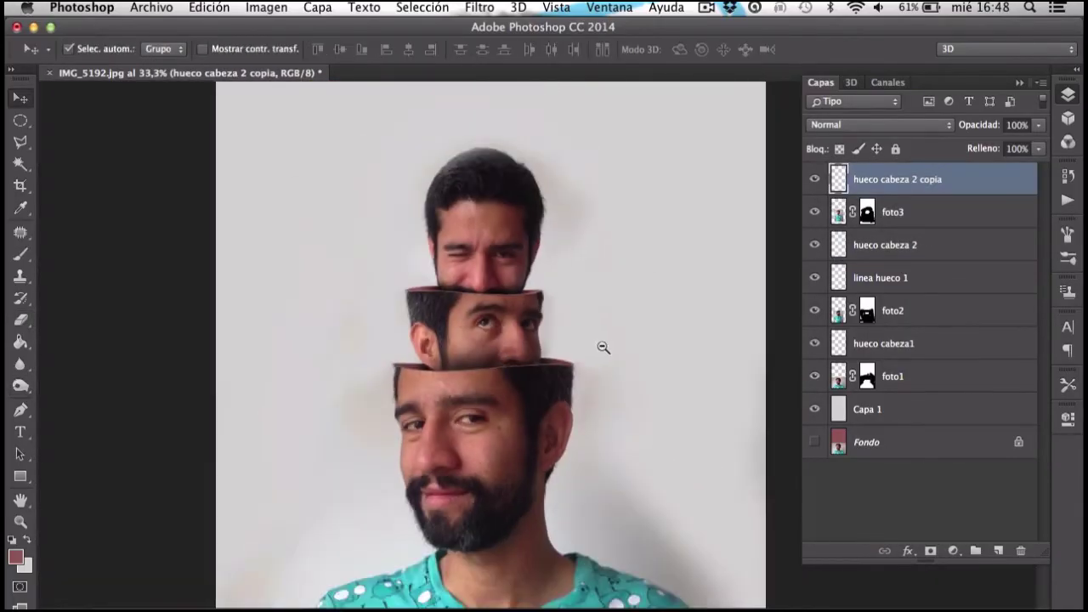
scroll(618, 365, "up", 2)
Add a new layer above hueco cabeza 2 copia named 'hueco cabeza3'
scroll(474, 190, "up", 1)
left_click(867, 219)
left_click(978, 179)
left_click(999, 551)
double_click(864, 179)
type("hueco cabeza3")
key("Return")
Draw an elliptical selection across the forehead and warp it with the Bóveda style
key("m")
left_click_drag(219, 307, 655, 351)
right_click(520, 324)
left_click(578, 502)
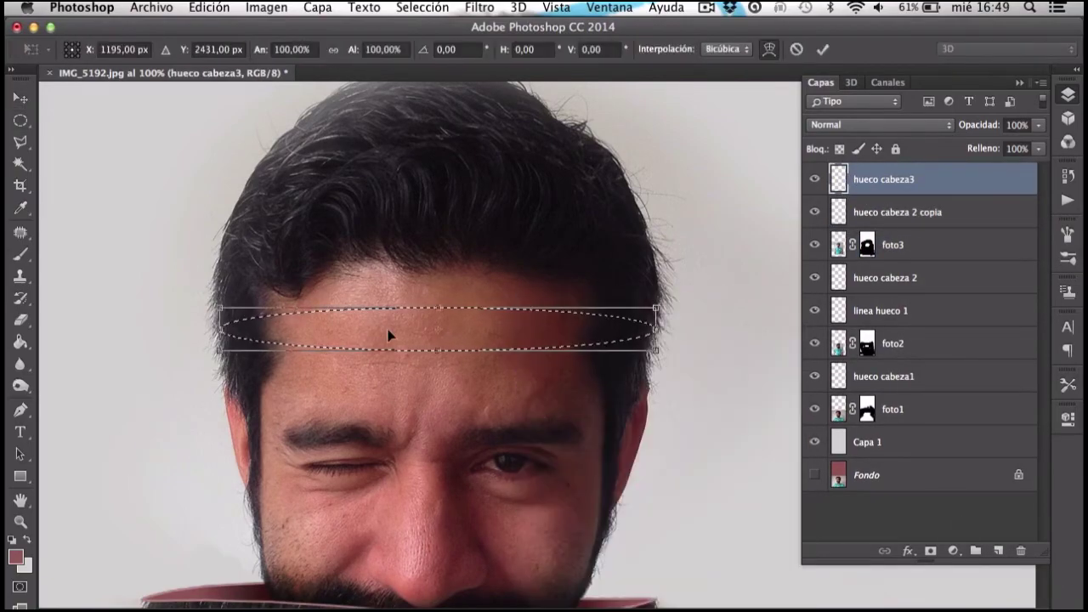
left_click(768, 48)
left_click(230, 49)
left_click(255, 312)
left_click(229, 48)
left_click(213, 63)
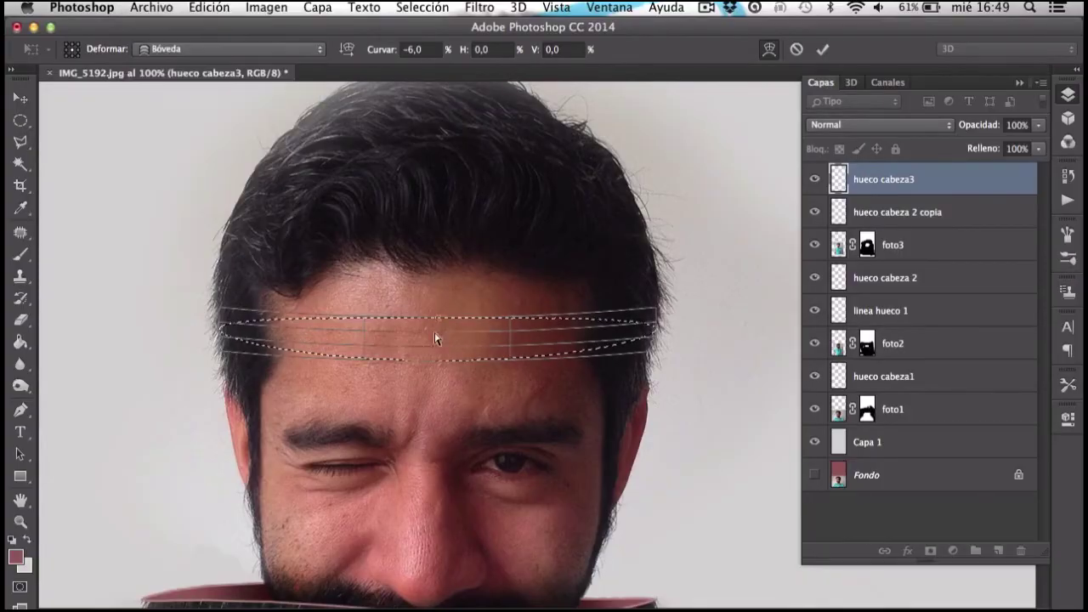
left_click(823, 49)
Erase foto3's mask to hide the hair above the forehead cut
left_click(866, 245)
key("e")
mouse_move(632, 153)
left_mouse_down()
mouse_move(267, 255)
mouse_move(531, 353)
mouse_move(613, 340)
left_mouse_up()
scroll(600, 242, "right", 5)
right_click(600, 242)
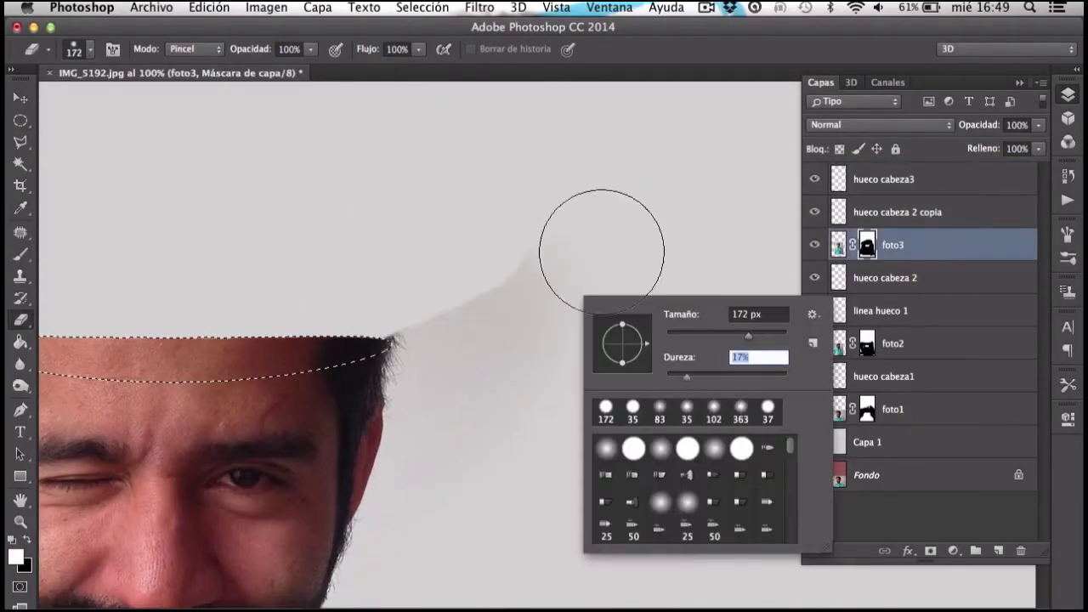
key("Return")
left_click_drag(485, 287, 426, 291)
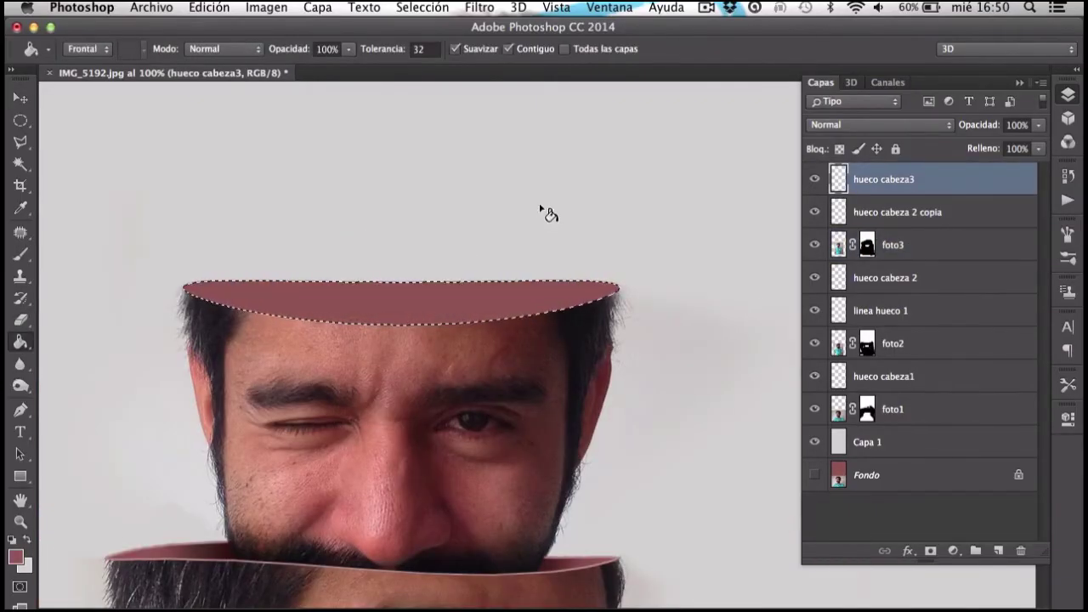
key("v")
Duplicate hueco cabeza3, fill the cut with the band colour, and deselect
key("ctrl+j")
left_click(422, 7)
left_click(672, 275)
key("ctrl+d")
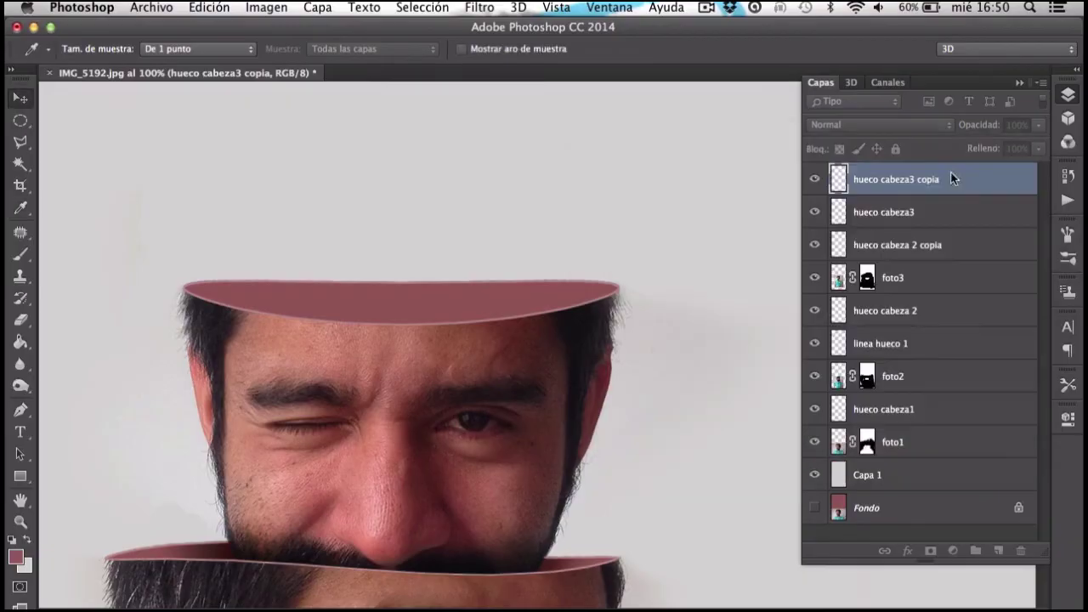
key("ctrl+minus")
key("ctrl+minus")
key("ctrl+plus")
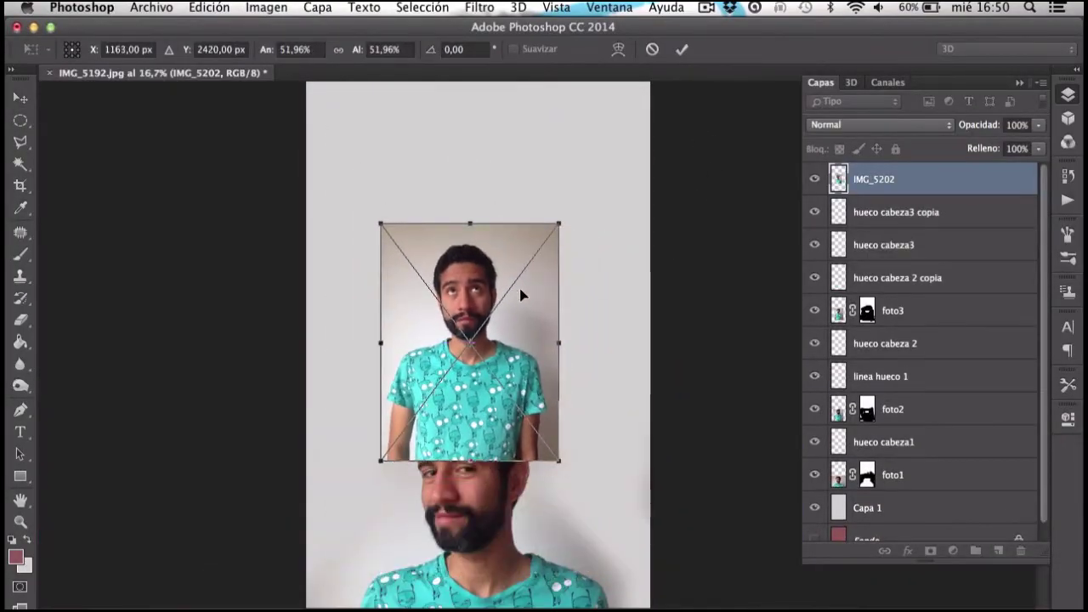
Place IMG_5202, scale it to about 52%, move it under the top band copy, name it foto4
key("Return")
left_click_drag(874, 178, 935, 328)
key("ctrl+t")
key("ctrl+plus")
key("ctrl+plus")
key("ctrl+plus")
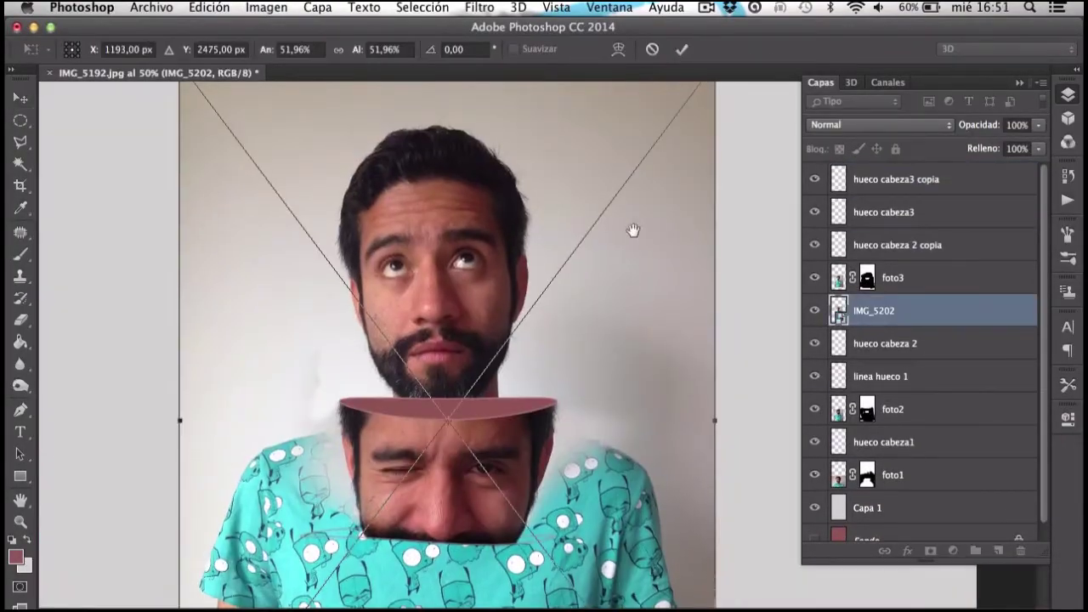
left_click_drag(626, 226, 546, 295)
key("Return")
left_click_drag(874, 310, 874, 212)
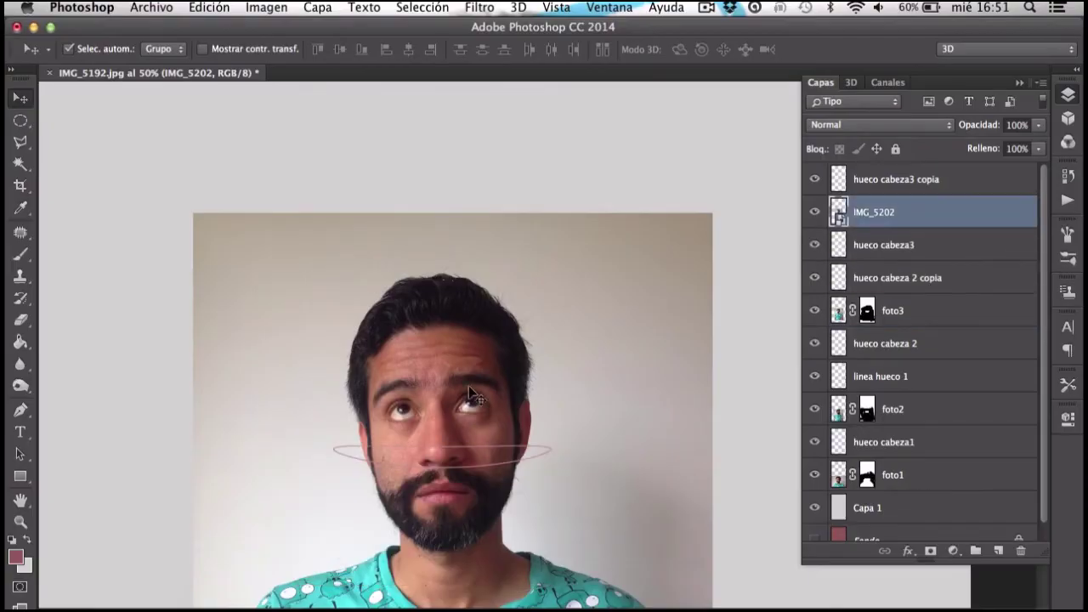
key("ctrl+plus")
Add a layer mask to foto4 and erase it below the forehead cut and around the mouth
left_click(930, 551)
key("e")
left_click(839, 278, "ctrl")
left_click_drag(281, 357, 293, 355)
mouse_move(608, 374)
left_mouse_down()
mouse_move(638, 357)
mouse_move(293, 420)
left_mouse_up()
right_click(638, 357)
key("Return")
right_click(293, 421)
key("Return")
key("ctrl+minus")
key("ctrl+minus")
key("ctrl+minus")
left_click_drag(425, 461, 474, 250)
Erase foto4's shirt and lower face from its mask with a ~58 px brush
key("ctrl+z")
key("ctrl+plus")
key("ctrl+plus")
key("ctrl+plus")
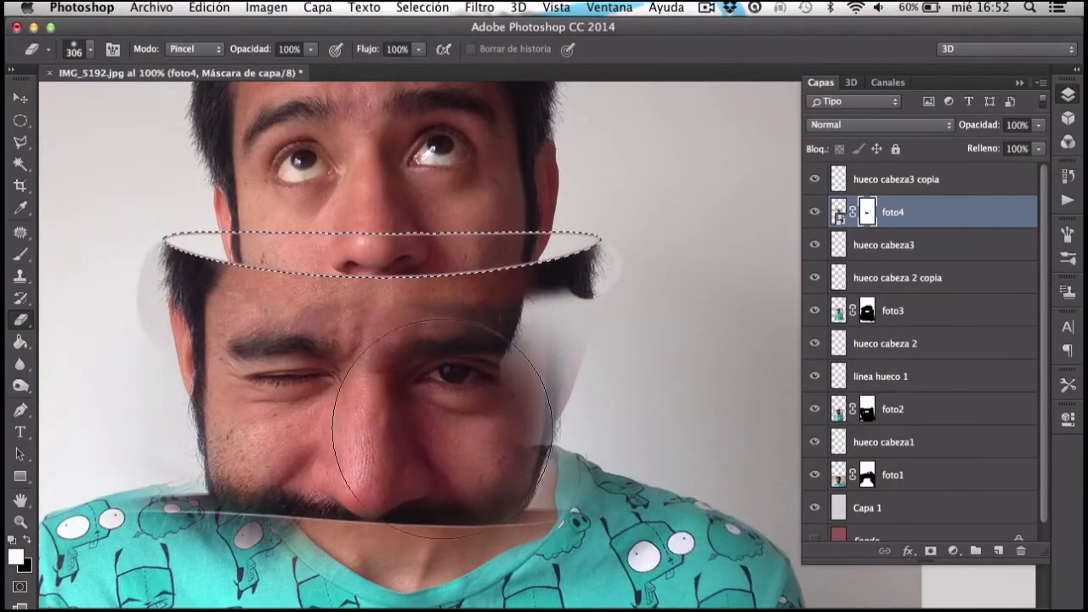
key("ctrl+minus")
key("ctrl+minus")
key("ctrl+minus")
left_click_drag(527, 336, 590, 377)
key("ctrl+plus")
key("ctrl+plus")
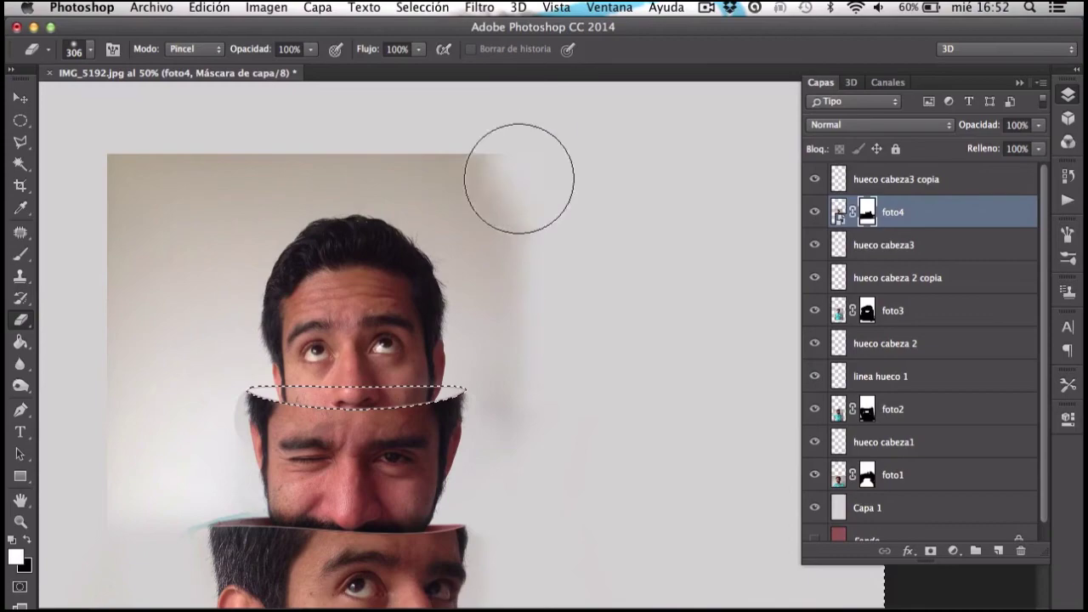
key("bracketleft")
key("bracketleft")
key("bracketleft")
right_click(493, 366)
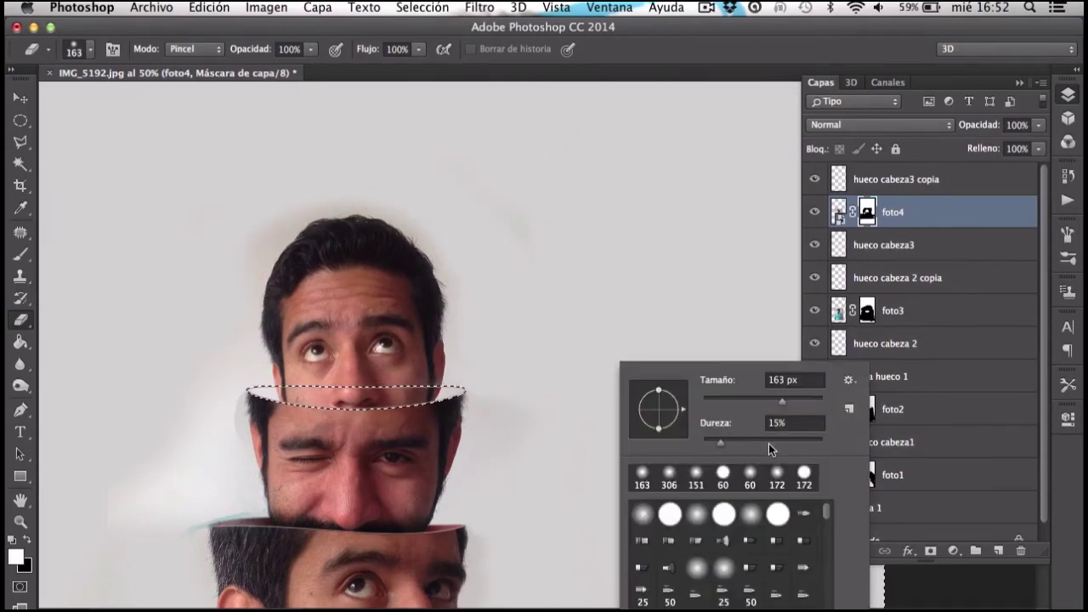
key("Escape")
scroll(481, 462, "left", 5)
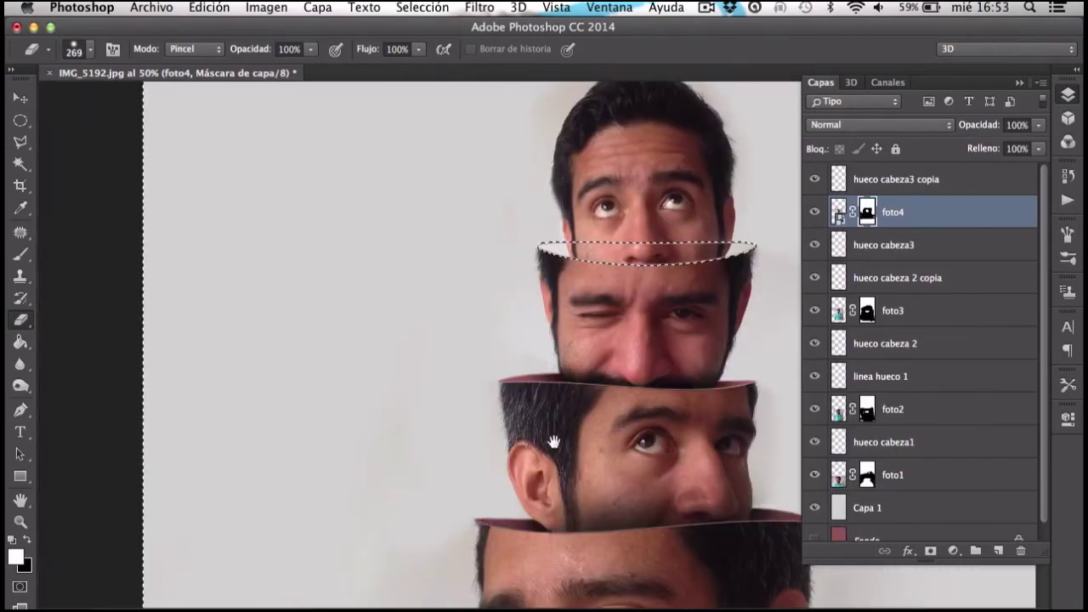
key("bracketright")
key("bracketright")
key("bracketright")
key("ctrl+plus")
left_click_drag(522, 352, 341, 371)
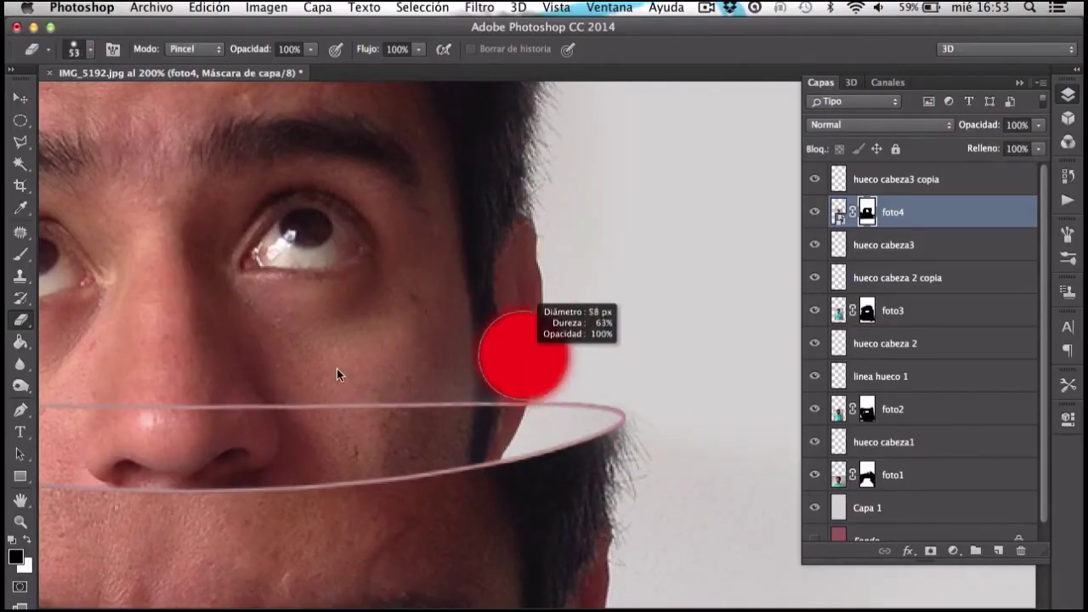
Refine foto4's mask along the cut ellipse near the ear and beard, zoomed in
key("ctrl+plus")
key("alt+bracketright")
scroll(777, 353, "down", 1)
scroll(603, 377, "down", 1)
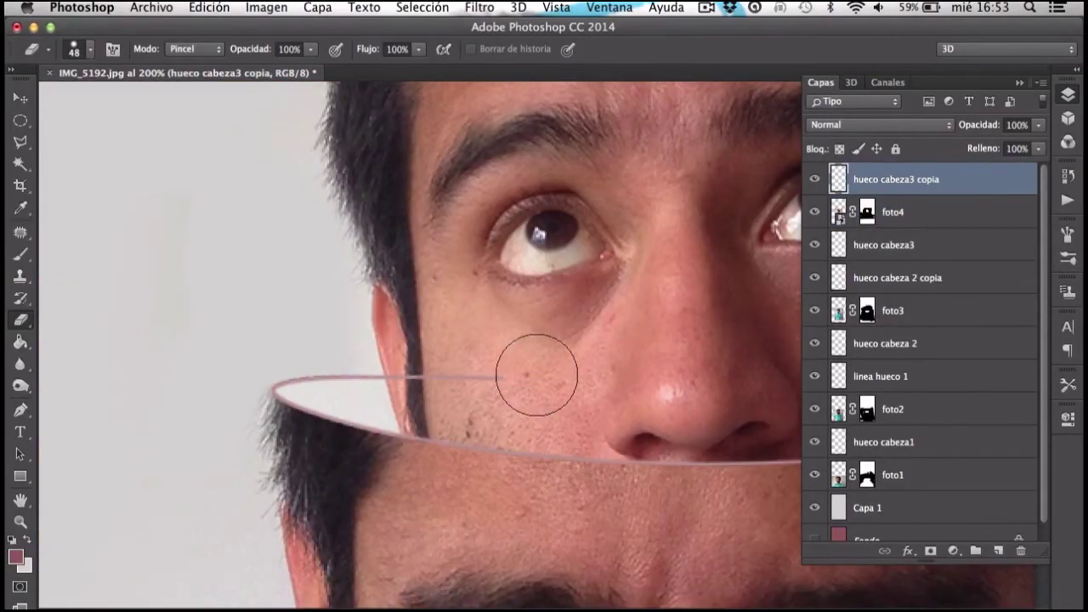
scroll(535, 369, "down", 1)
scroll(527, 377, "up", 3)
key("alt+bracketleft")
key("x")
mouse_move(292, 364)
left_mouse_down()
mouse_move(328, 340)
mouse_move(328, 364)
left_mouse_up()
scroll(340, 383, "right", 10)
left_click_drag(377, 447, 401, 400)
scroll(409, 422, "down", 4)
scroll(409, 422, "up", 4)
scroll(461, 218, "left", 5)
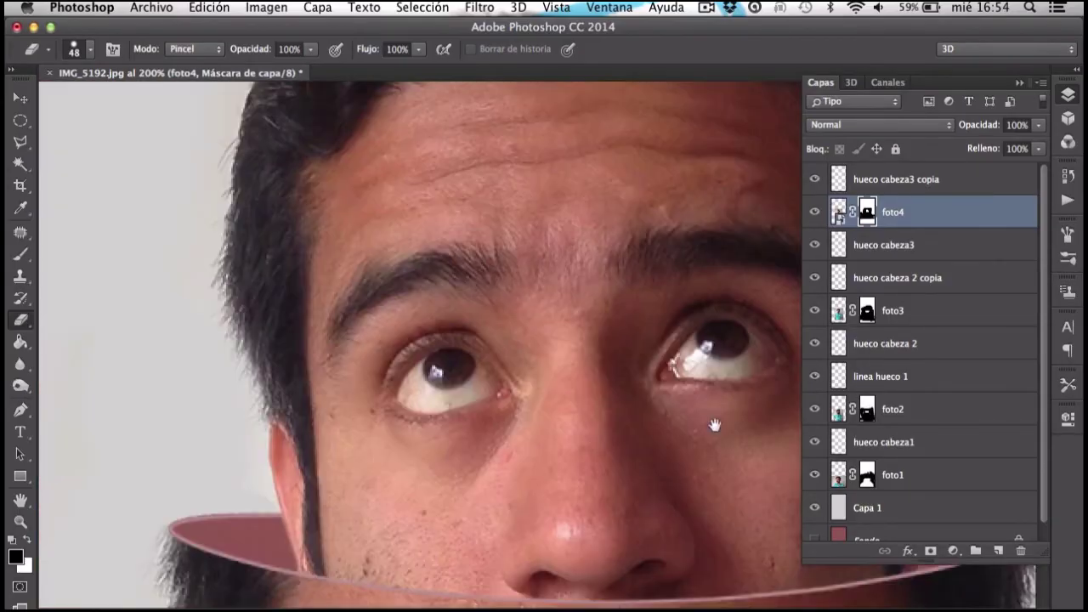
scroll(717, 425, "up", 3)
scroll(292, 346, "up", 3)
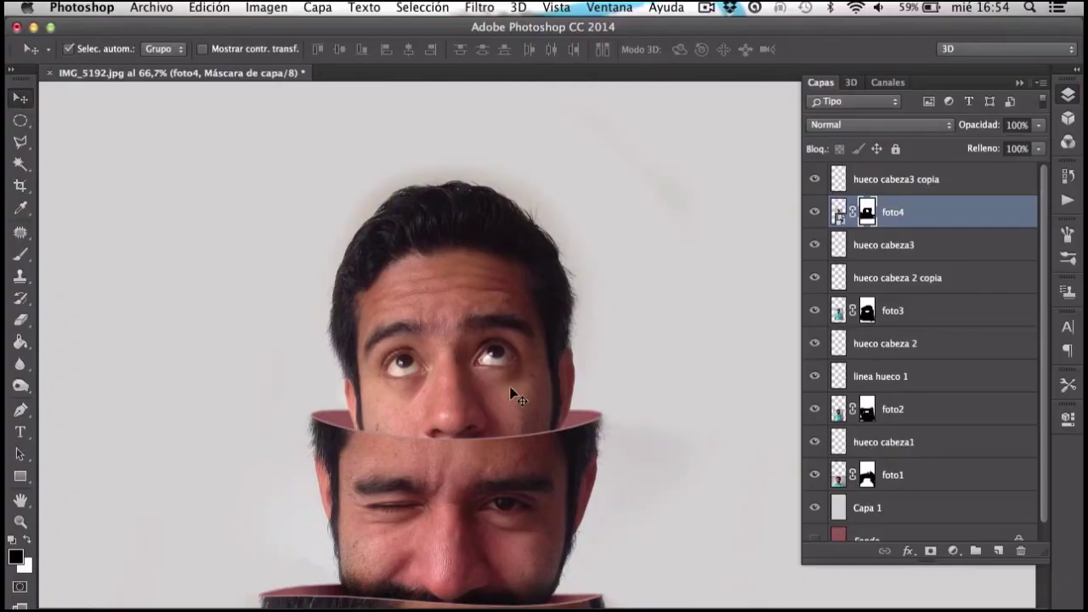
Burn midtones with a ~180 px brush around the third band on foto4 and hueco cabeza3
left_click(215, 49)
left_click(215, 49)
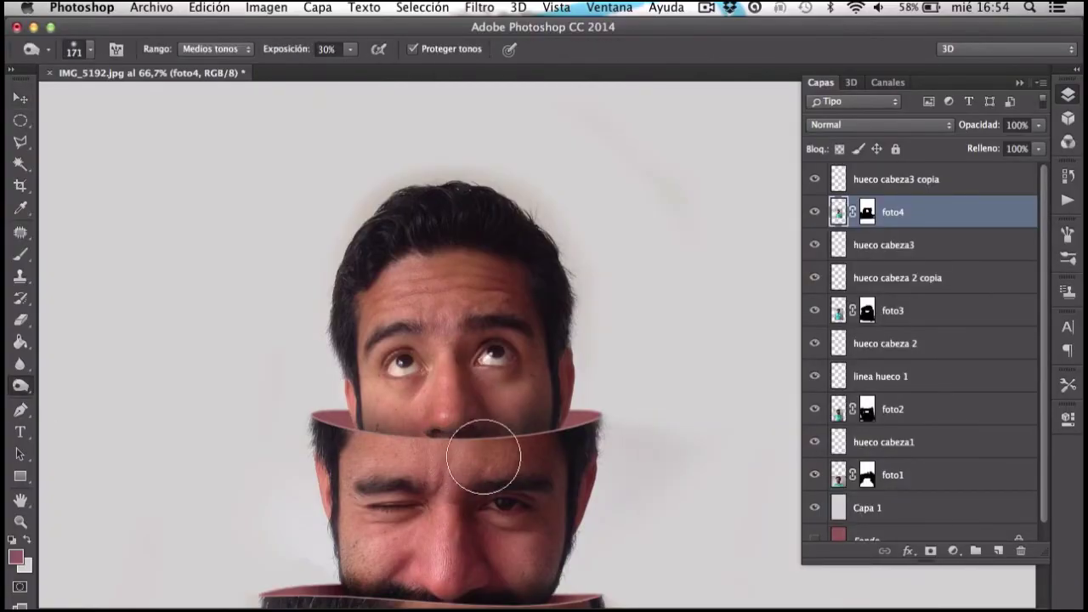
key("alt+bracketleft")
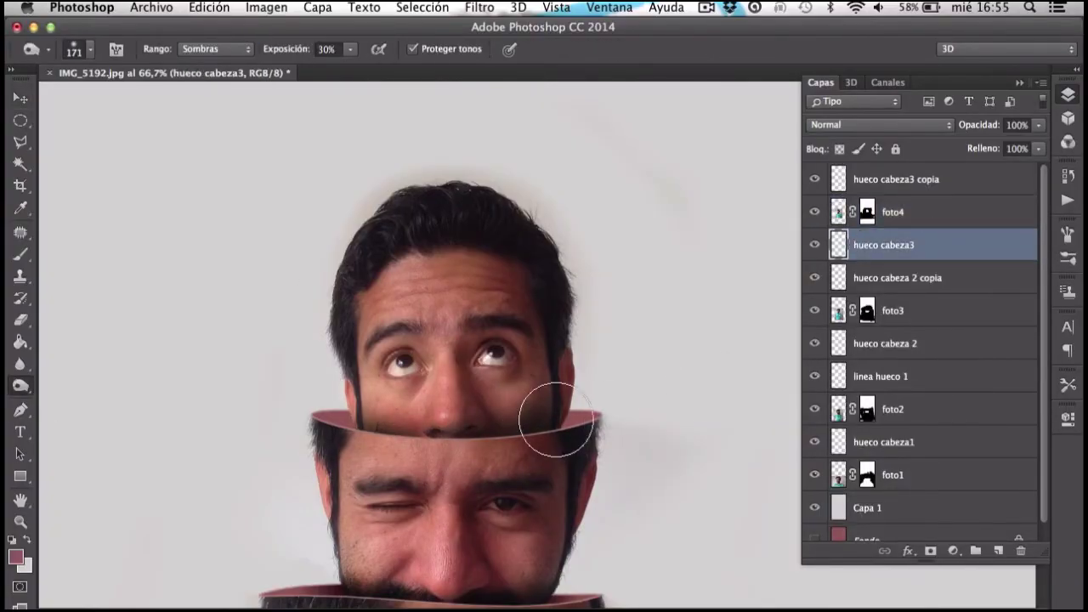
mouse_move(408, 409)
left_mouse_down()
mouse_move(362, 402)
mouse_move(530, 388)
mouse_move(474, 438)
mouse_move(543, 432)
left_mouse_up()
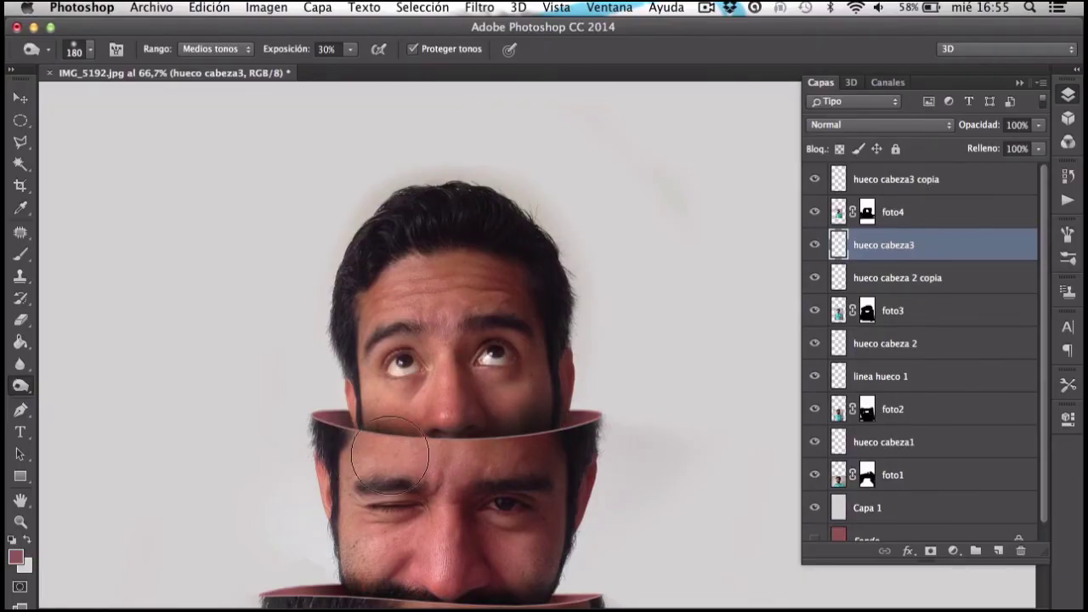
key("v")
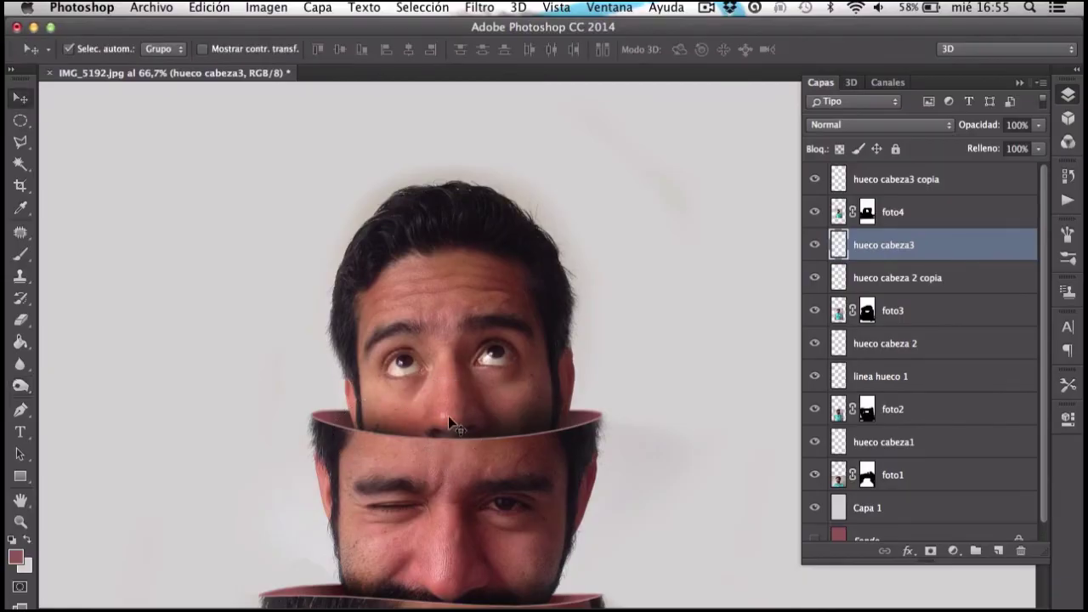
key("ctrl+0")
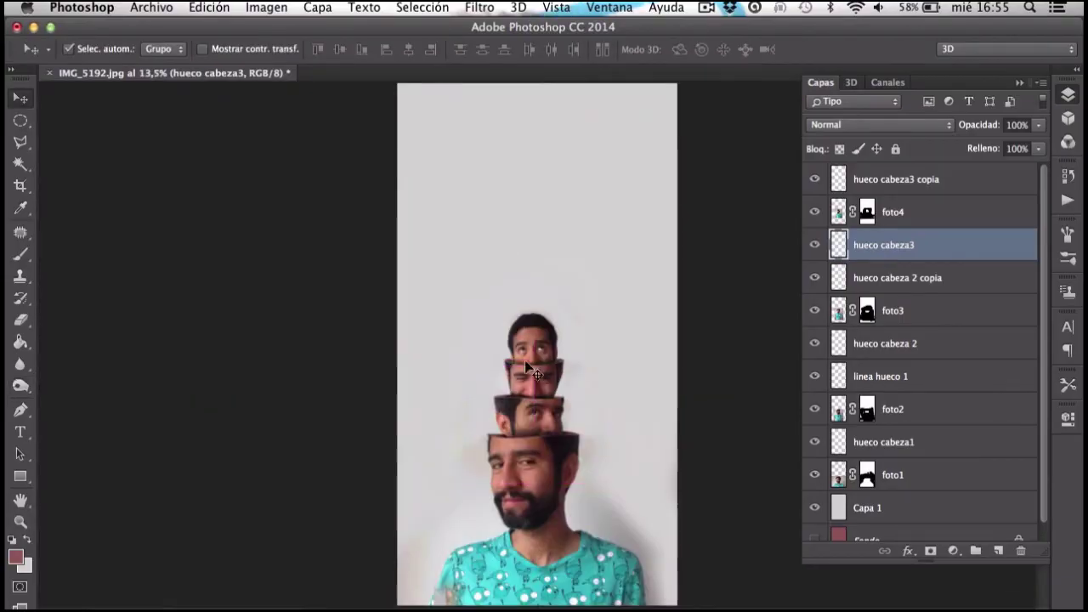
Crop away the empty canvas above the top head
key("c")
left_click_drag(539, 82, 545, 189)
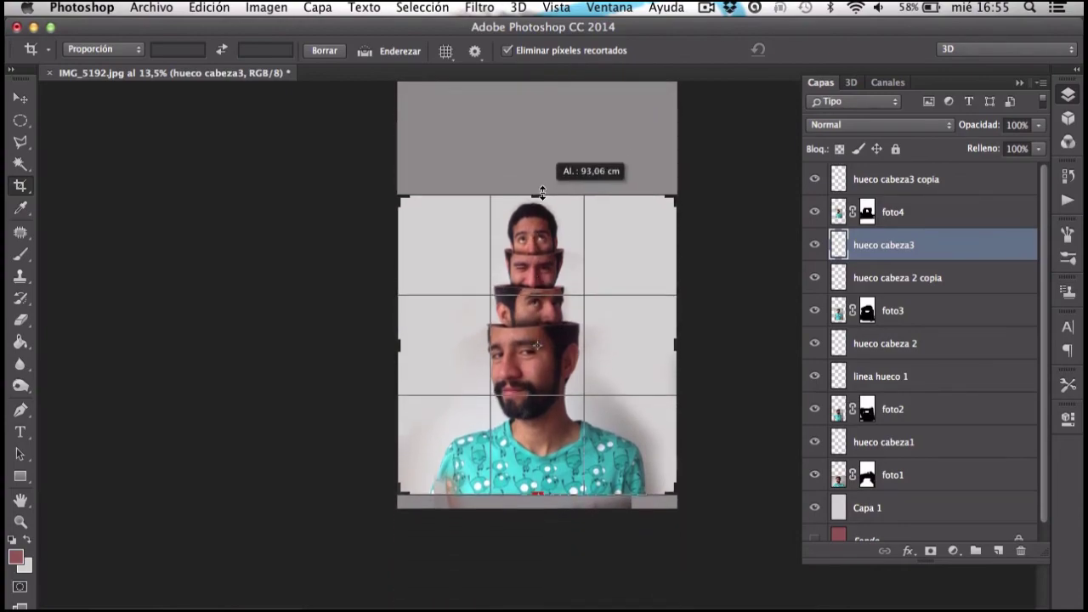
left_click_drag(545, 189, 545, 195)
key("Return")
key("v")
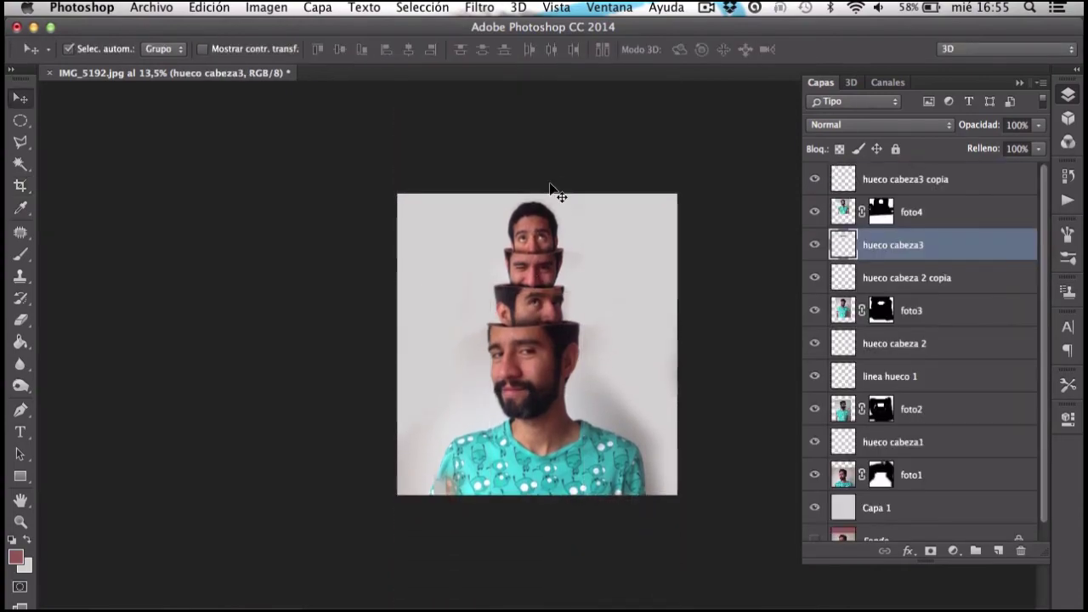
key("super+0")
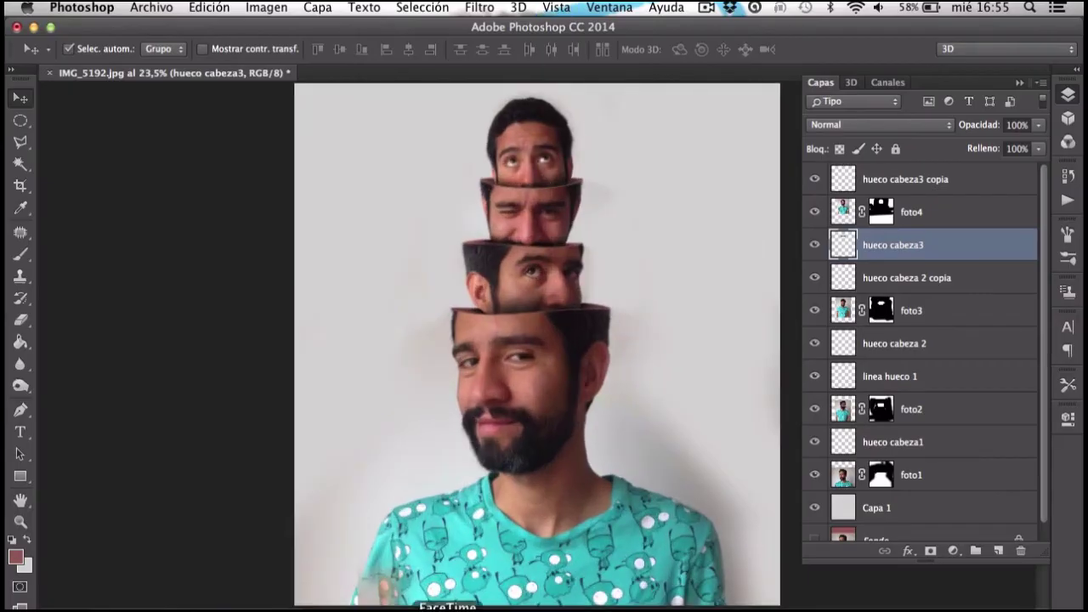
Erase a stray object beside the shirt on foto2's mask, then select hueco cabeza3 copia
left_click(582, 518)
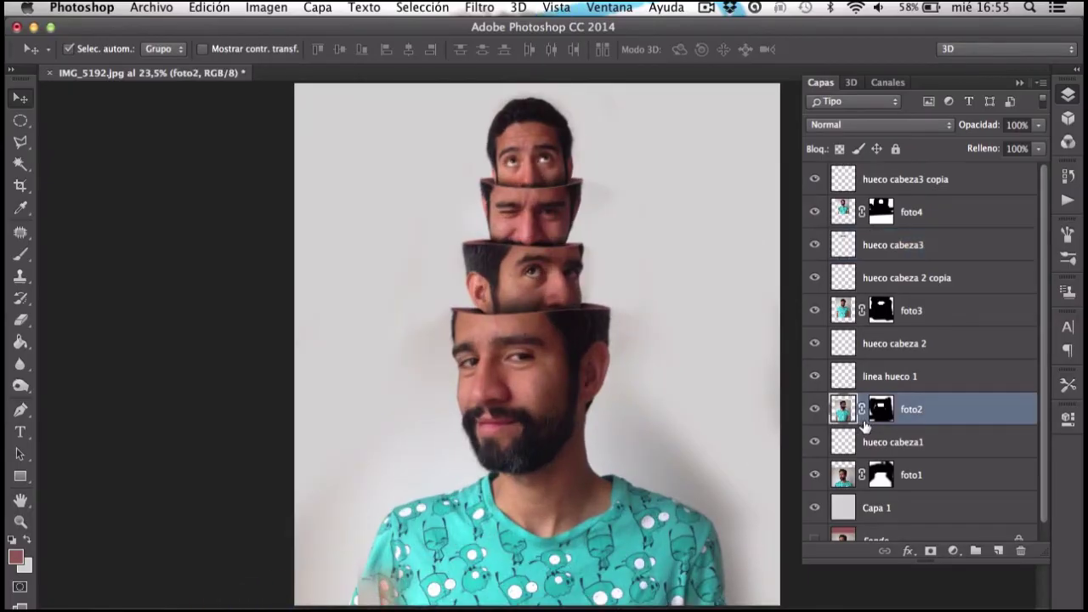
left_click(876, 413)
key("e")
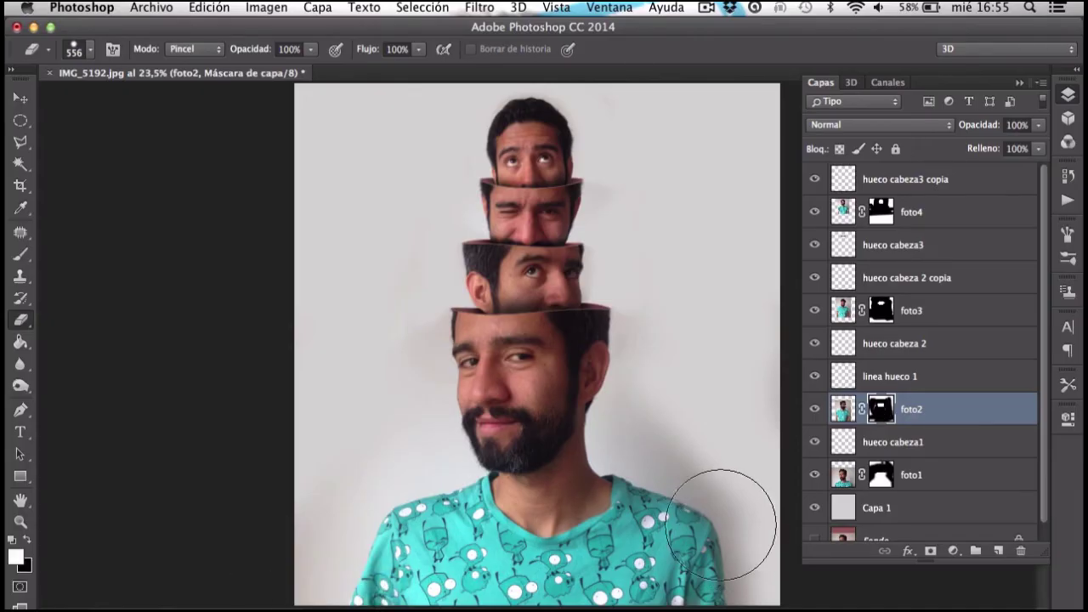
key("v")
left_click(975, 184)
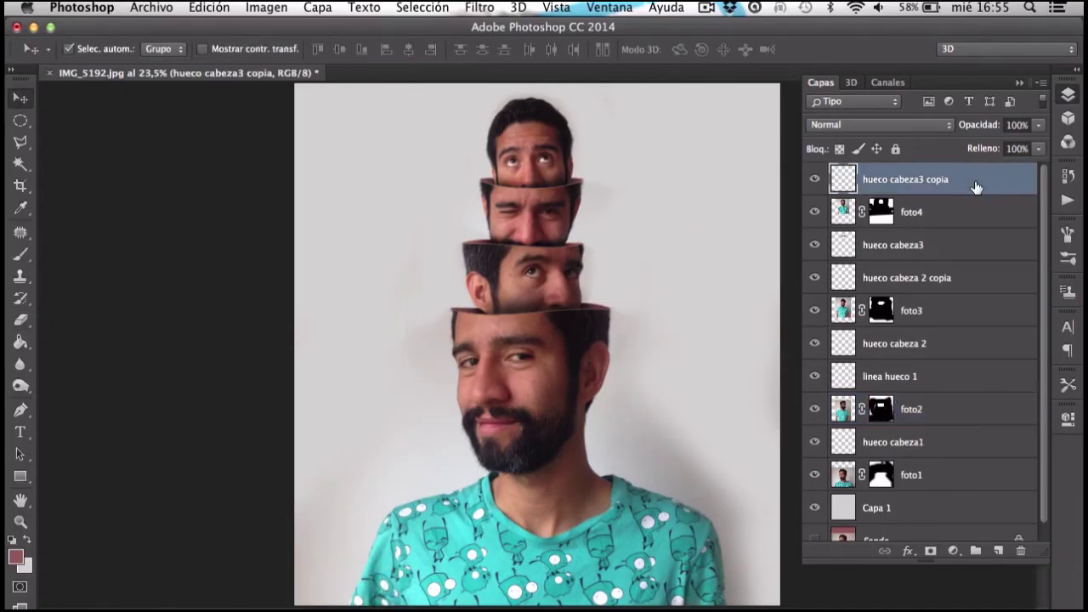
Stamp all visible layers into Capa 2 and lower its Saturación to -24
key("ctrl+shift+alt+e")
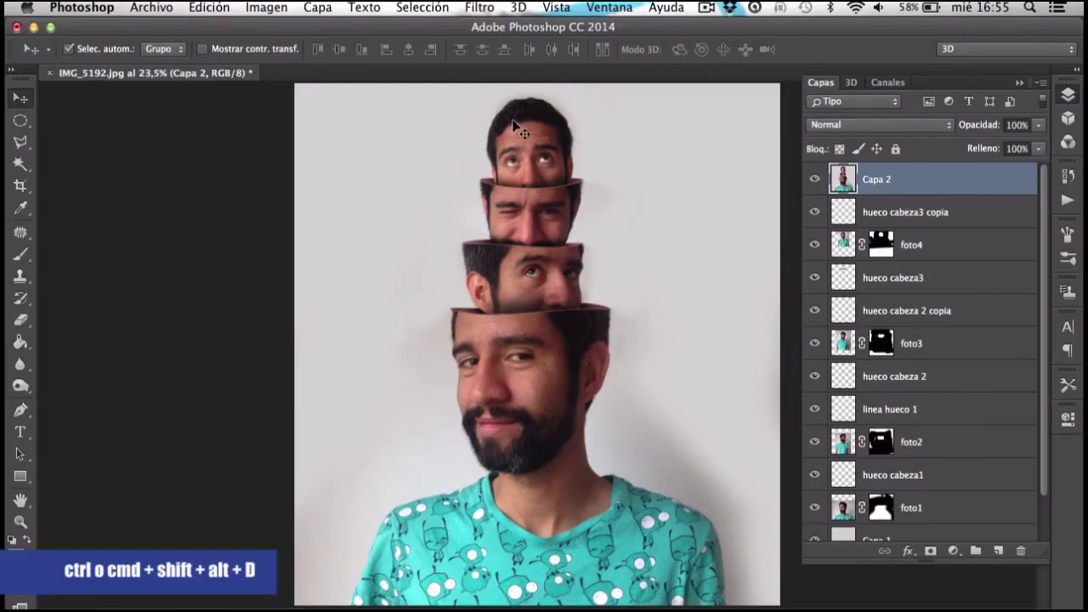
key("ctrl+u")
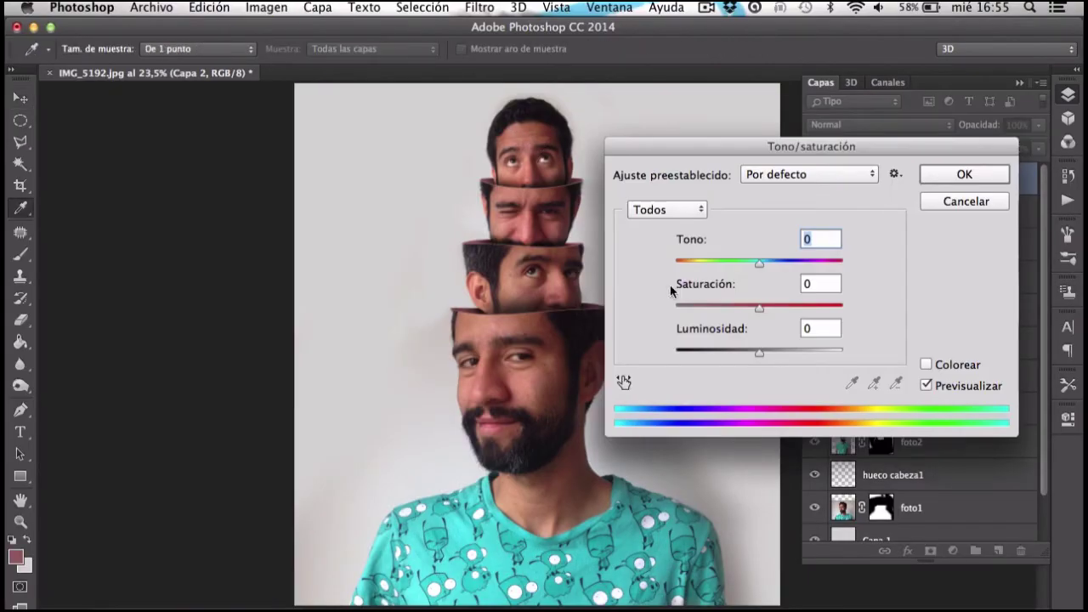
left_click_drag(747, 311, 742, 311)
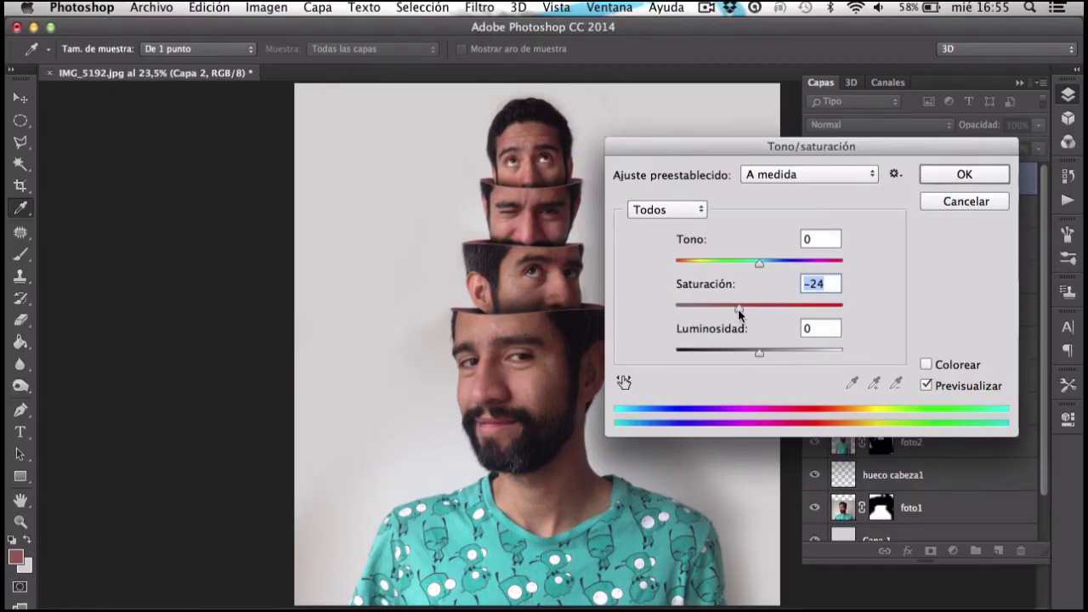
left_click(953, 176)
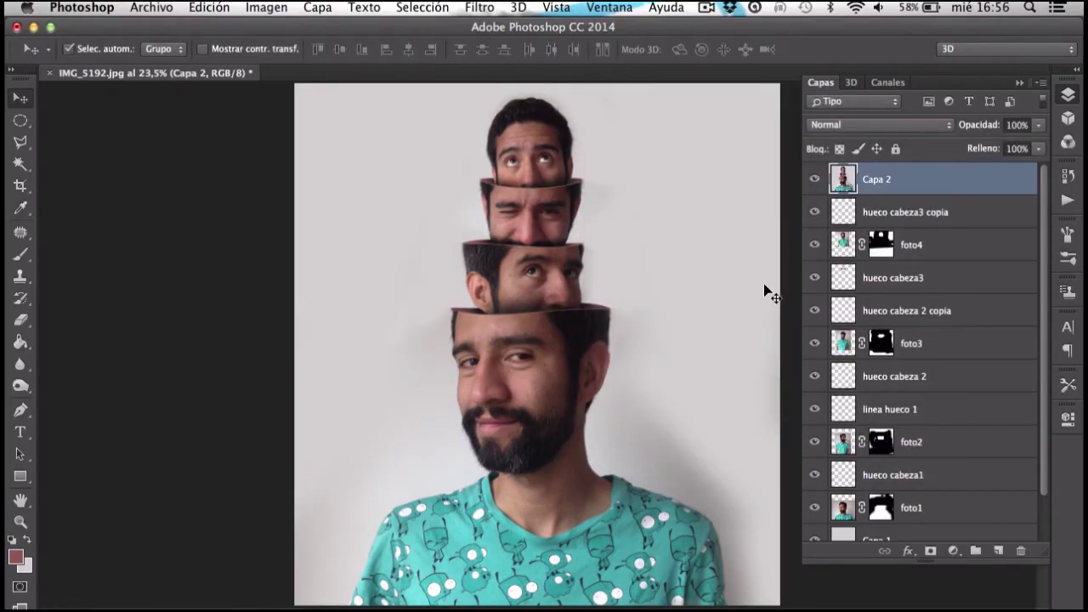
Apply Corrección de lente to Capa 2 with a Viñeta Cantidad of -71
left_click(478, 7)
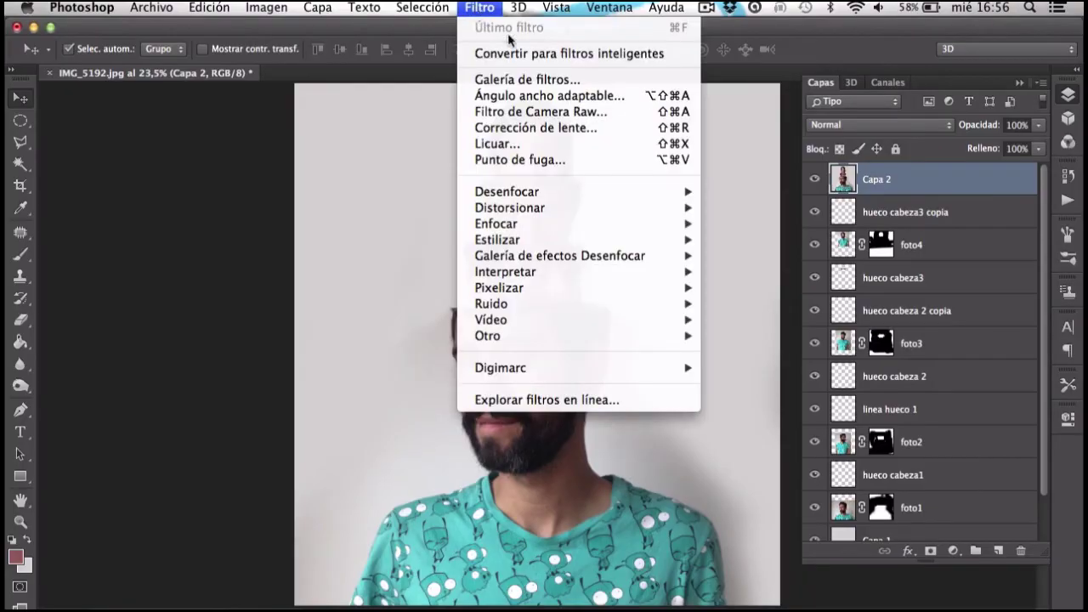
left_click(545, 126)
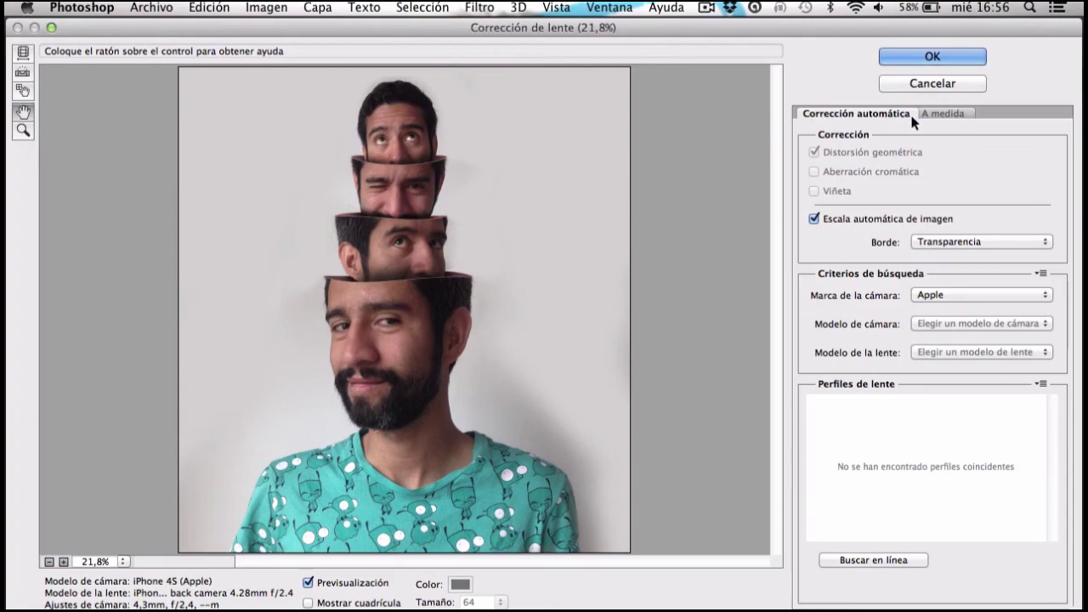
left_click(922, 114)
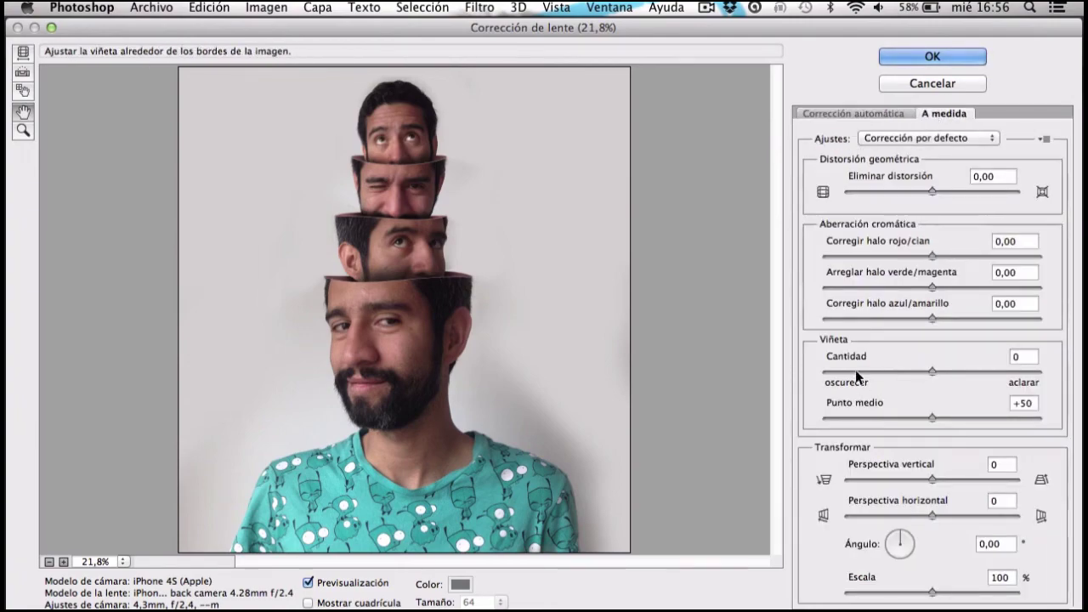
left_click(857, 371)
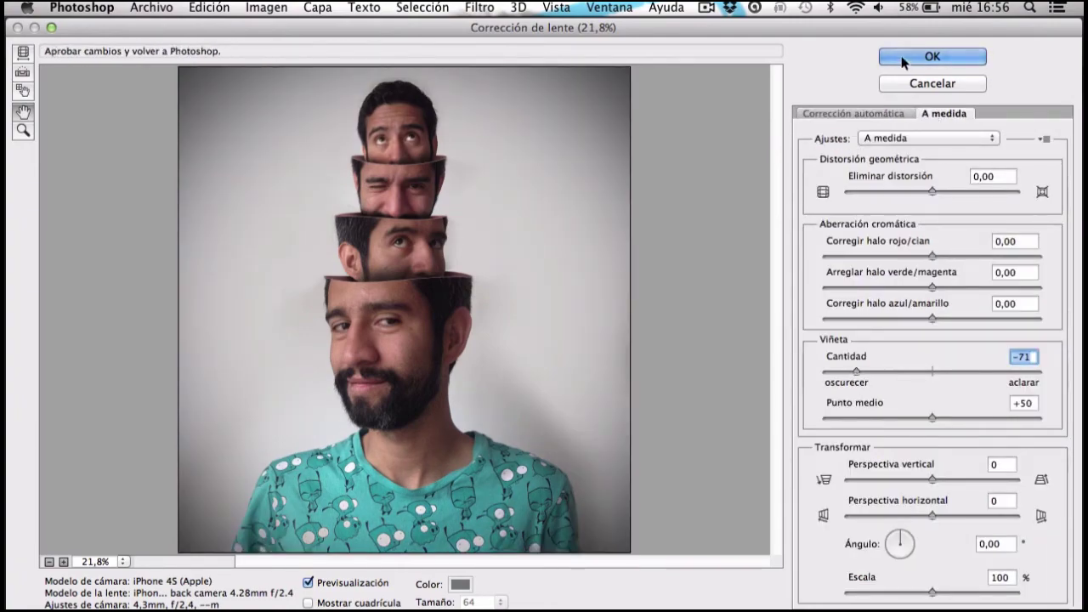
left_click(904, 57)
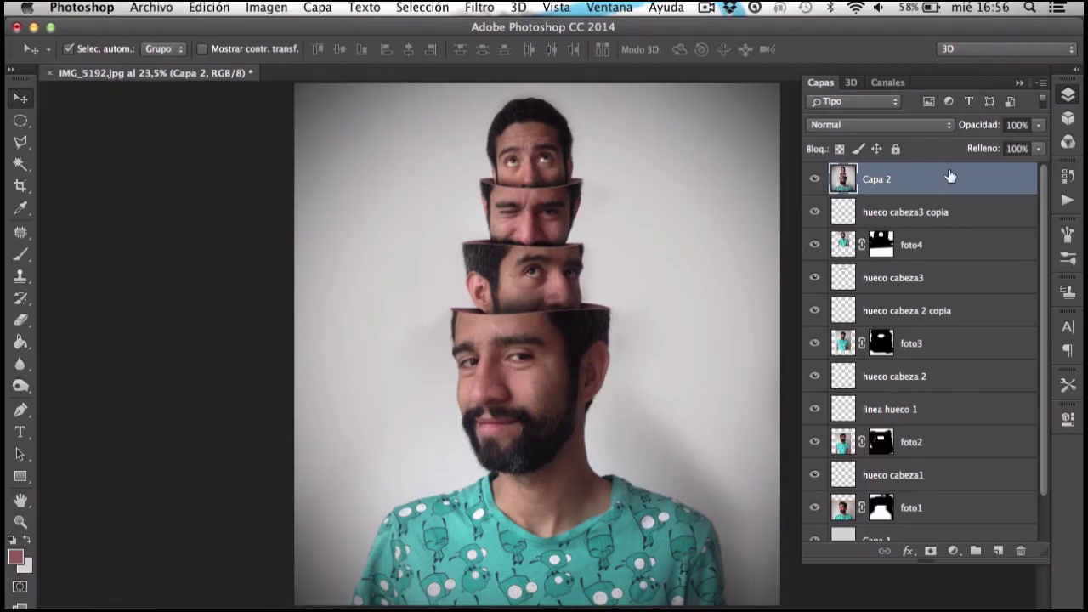
right_click(950, 176)
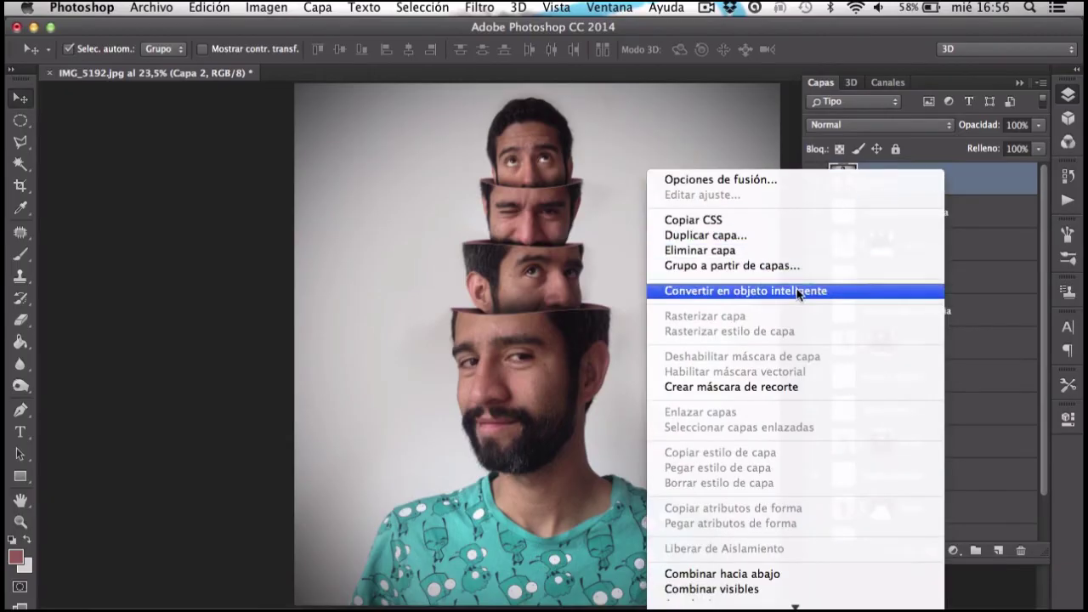
Duplicate Capa 2, apply a 3-pixel Paso alto filter, and blend the copy in Superponer
left_click(705, 236)
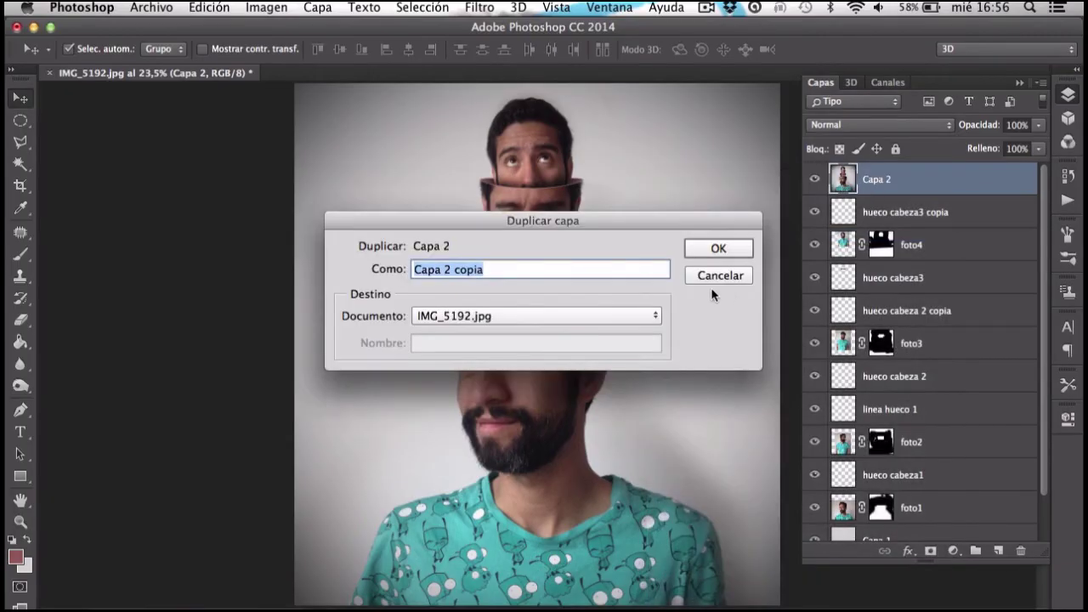
left_click(714, 249)
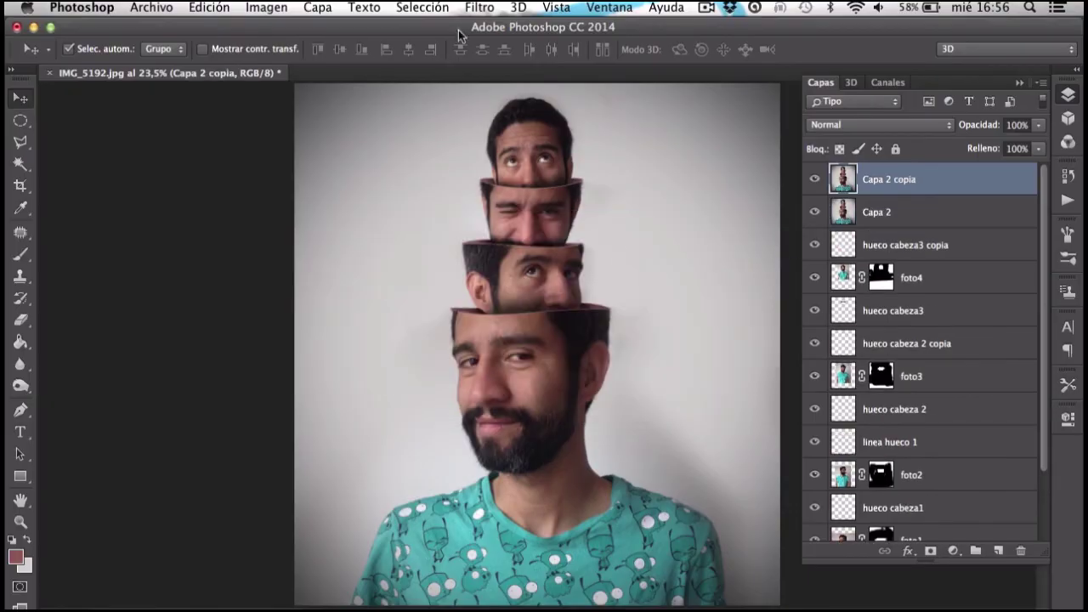
left_click(480, 8)
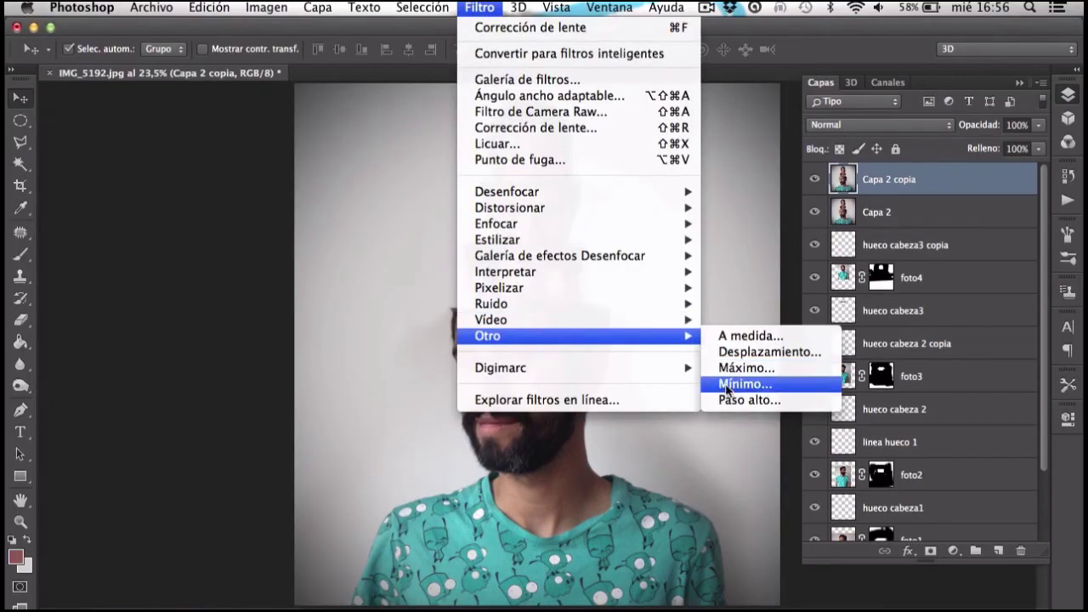
left_click(732, 400)
type("3")
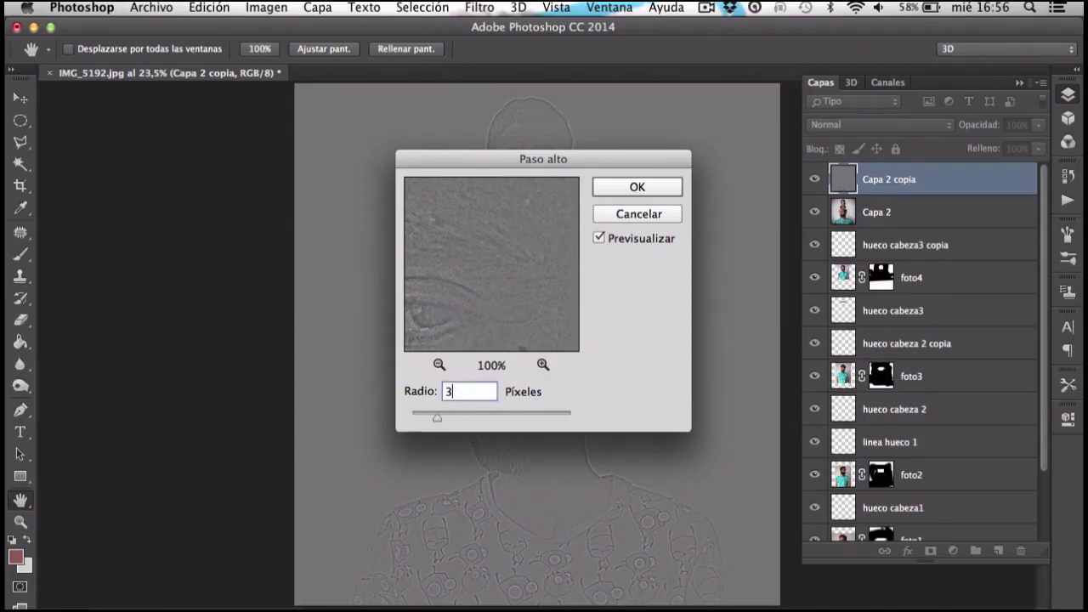
key("Return")
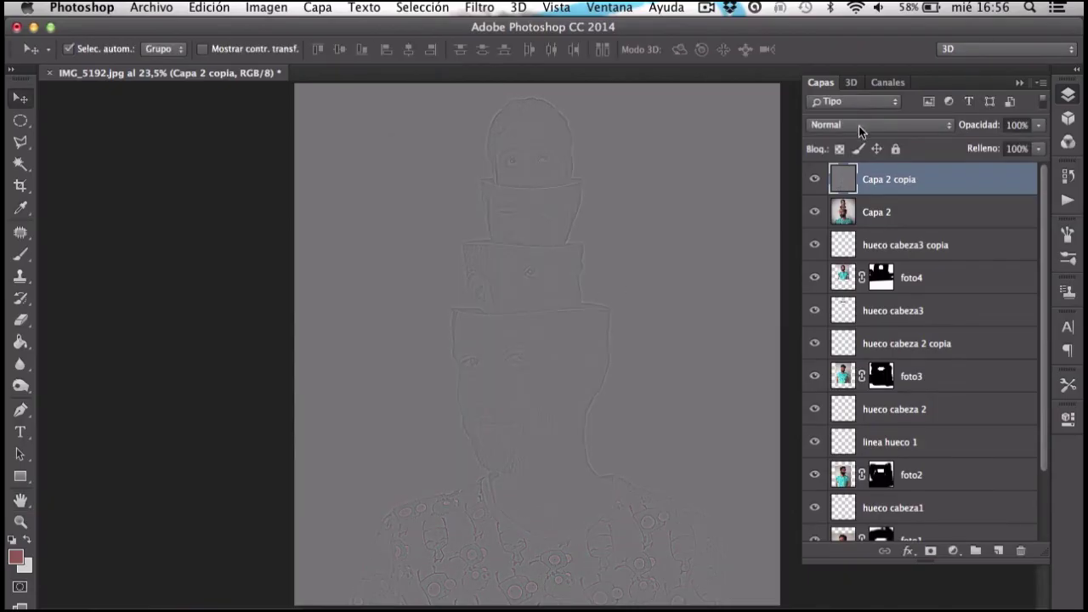
left_click(861, 128)
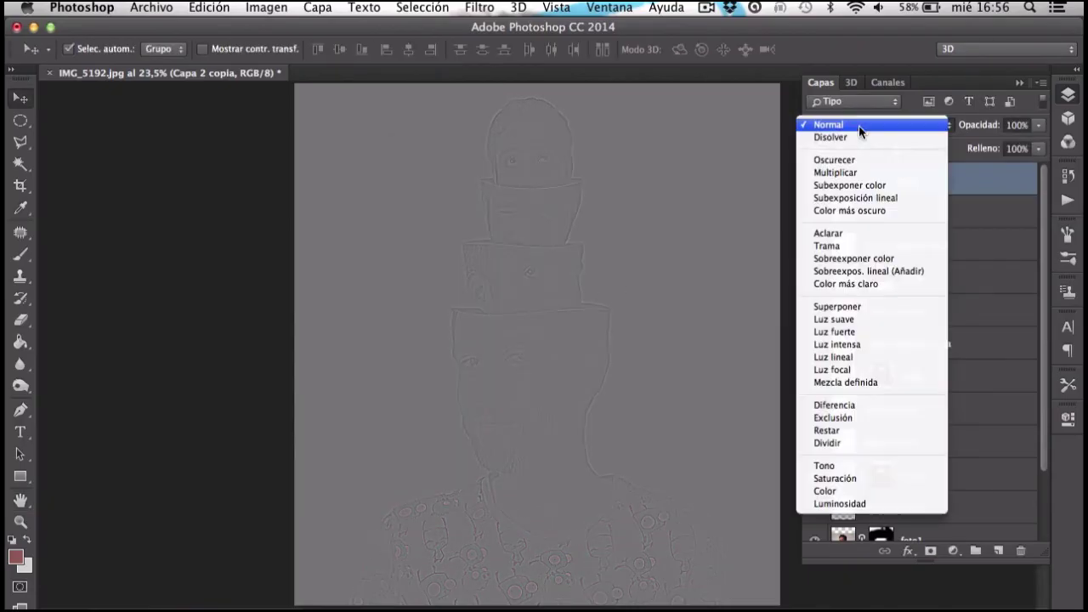
left_click(874, 305)
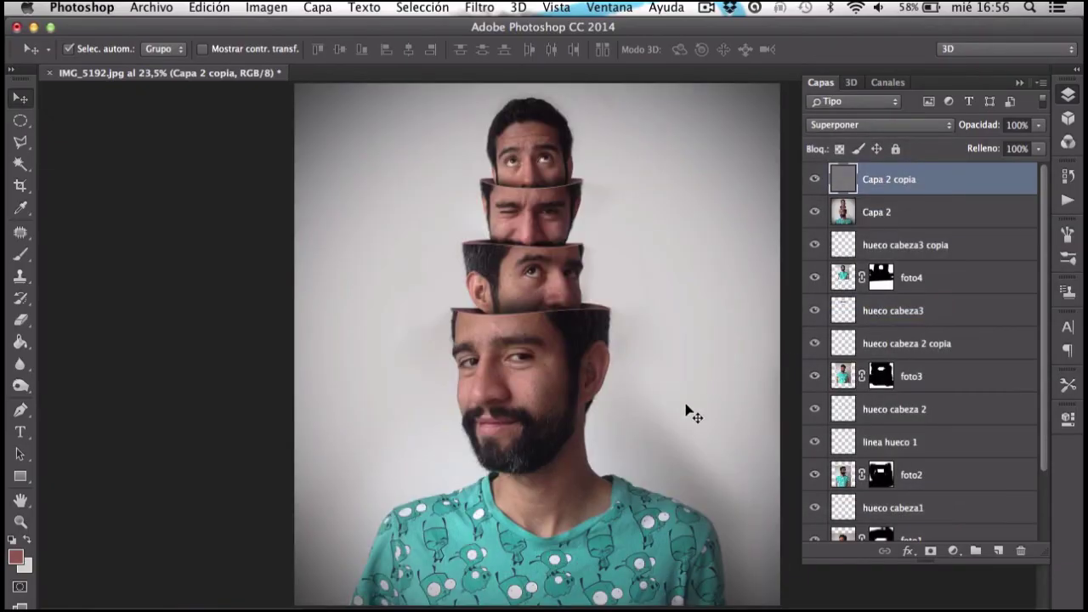
key("Tab")
Show the finished portrait full screen and zoom in on the stacked faces
key("f")
key("f")
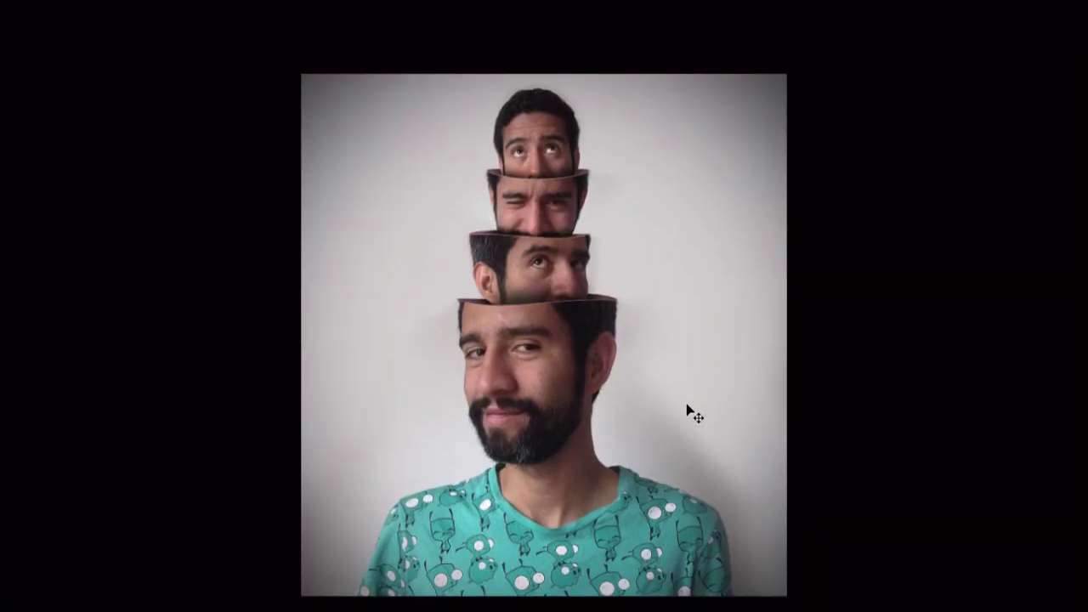
key("ctrl+plus")
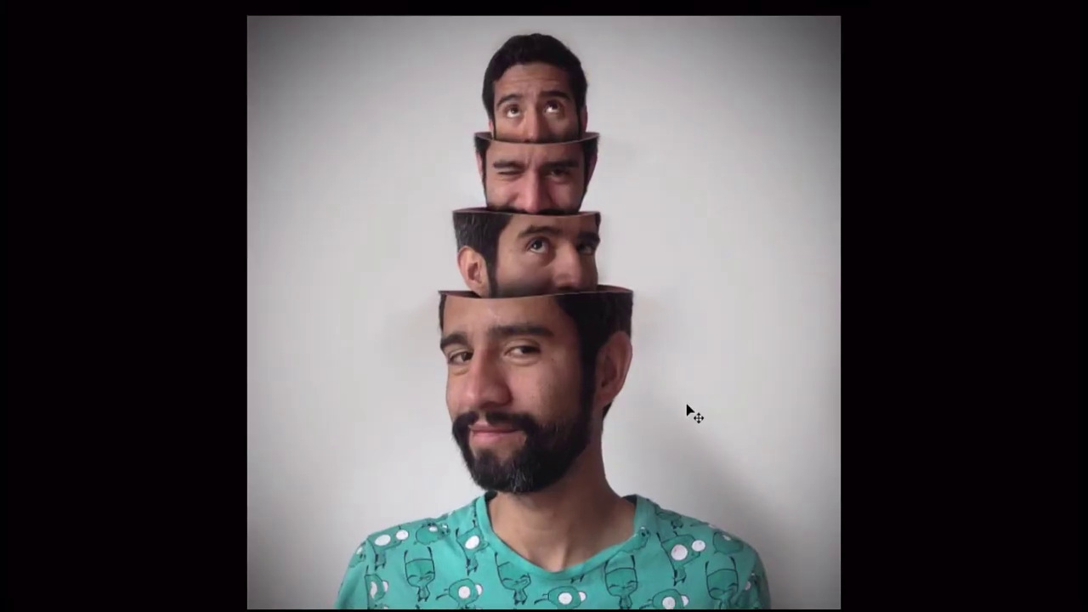
key("ctrl+plus")
key("ctrl+plus")
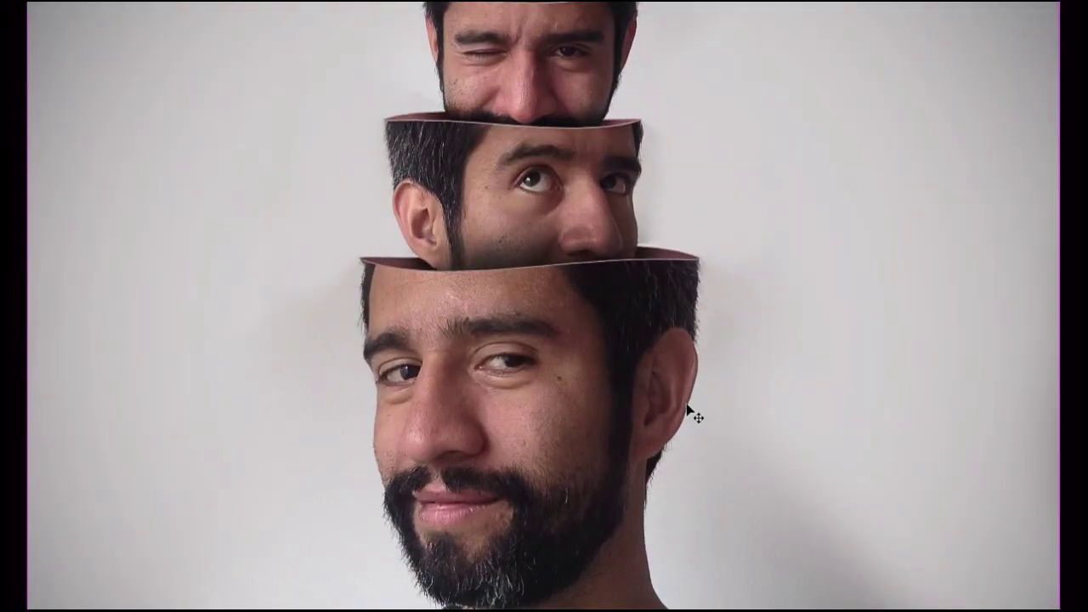